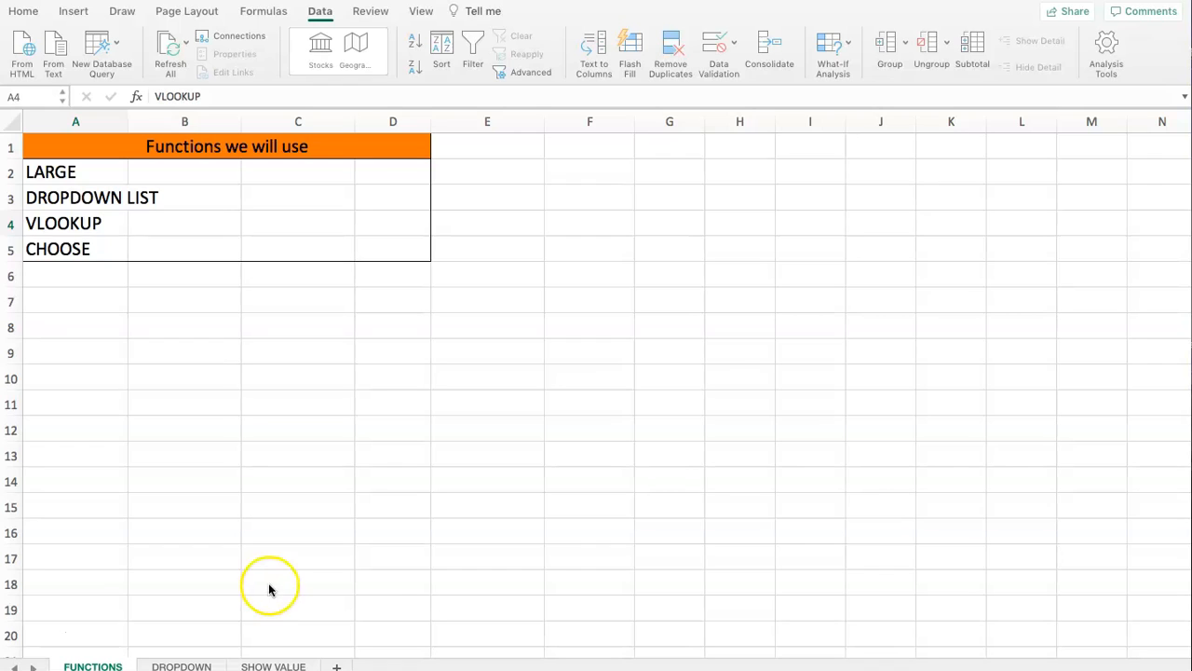
- Examine the product sales table and the Top List on the DROPDOWN sheet
{"action": "left_click", "coordinate": [164, 665]}
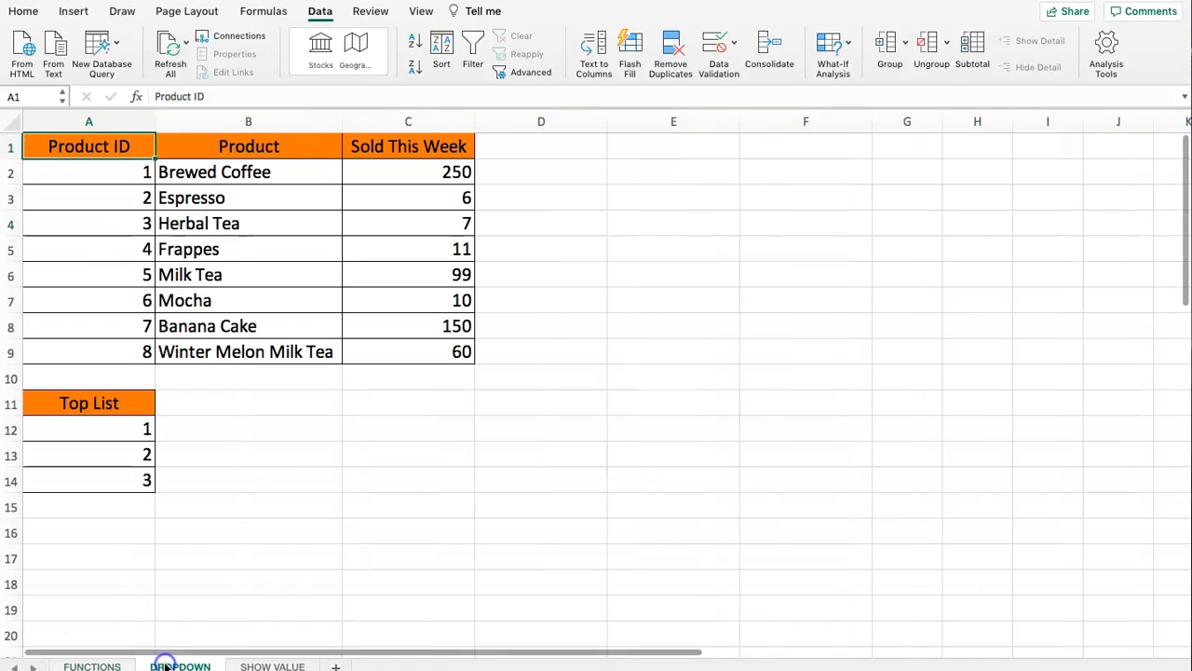
{"action": "left_click_drag", "start_coordinate": [107, 147], "coordinate": [298, 325]}
{"action": "left_click", "coordinate": [266, 293]}
{"action": "left_click_drag", "start_coordinate": [254, 144], "coordinate": [244, 351]}
{"action": "left_click_drag", "start_coordinate": [374, 149], "coordinate": [386, 351]}
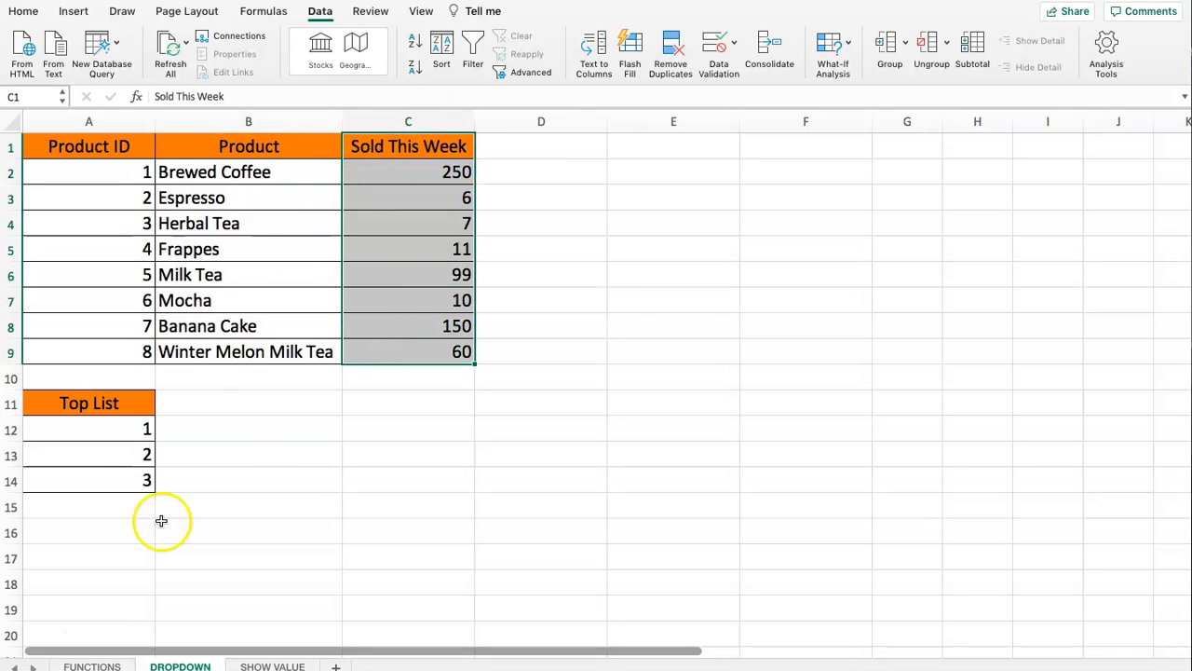
{"action": "left_click_drag", "start_coordinate": [87, 403], "coordinate": [91, 474]}
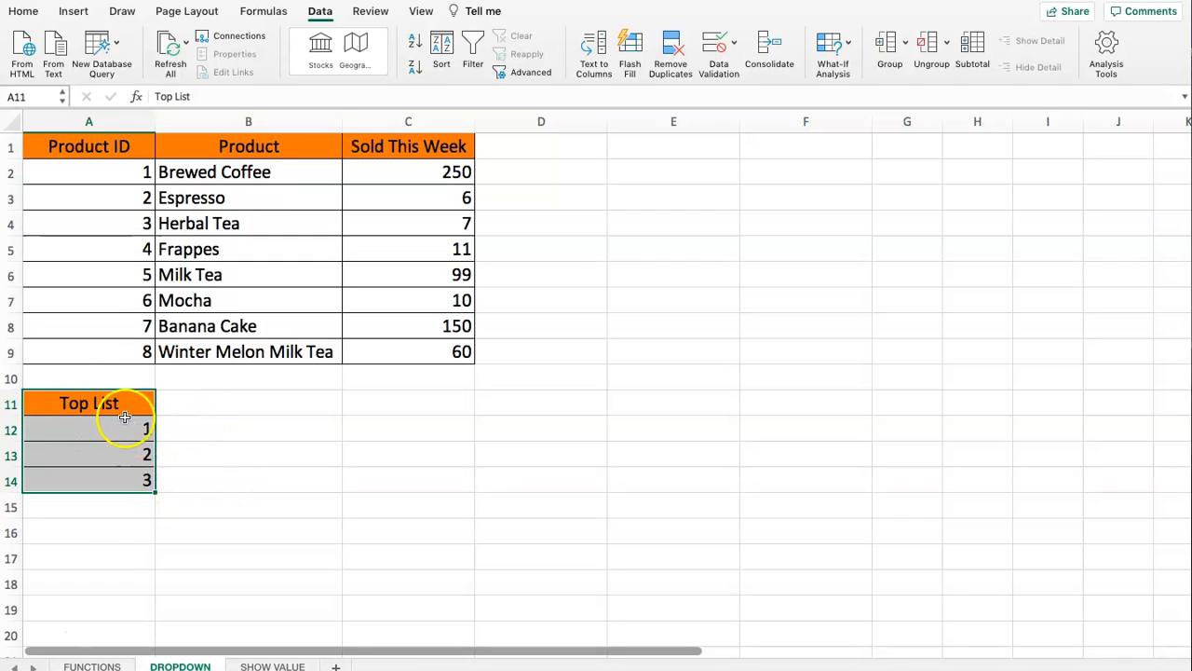
{"action": "left_click_drag", "start_coordinate": [125, 154], "coordinate": [404, 344]}
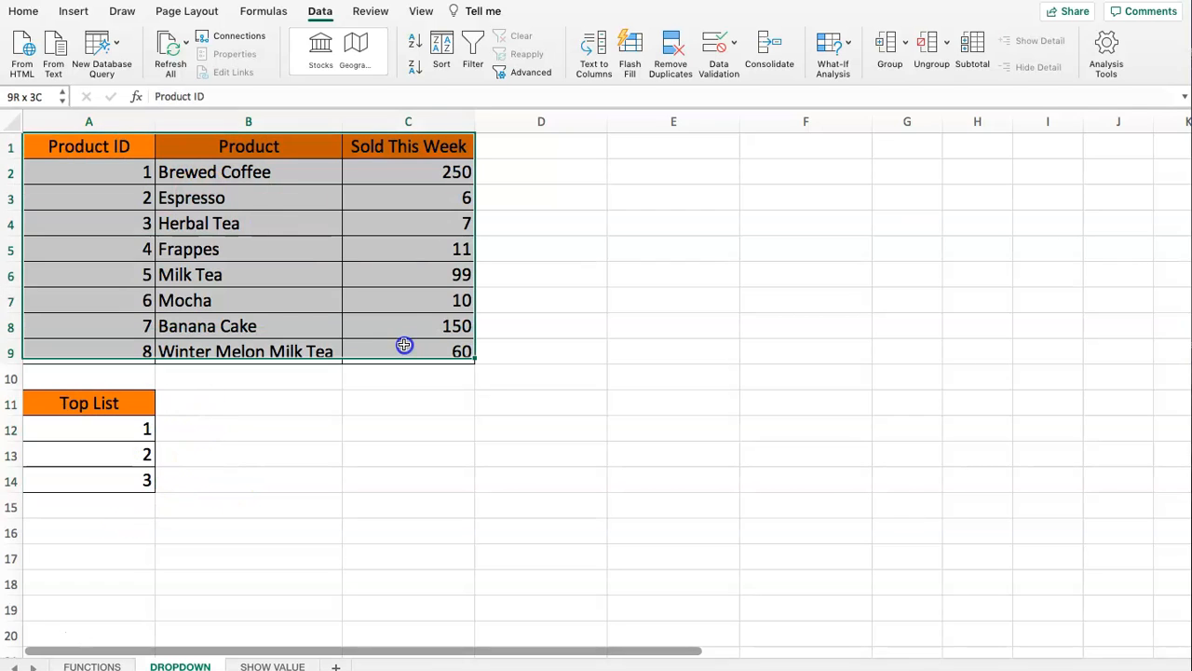
{"action": "left_click", "coordinate": [238, 226]}
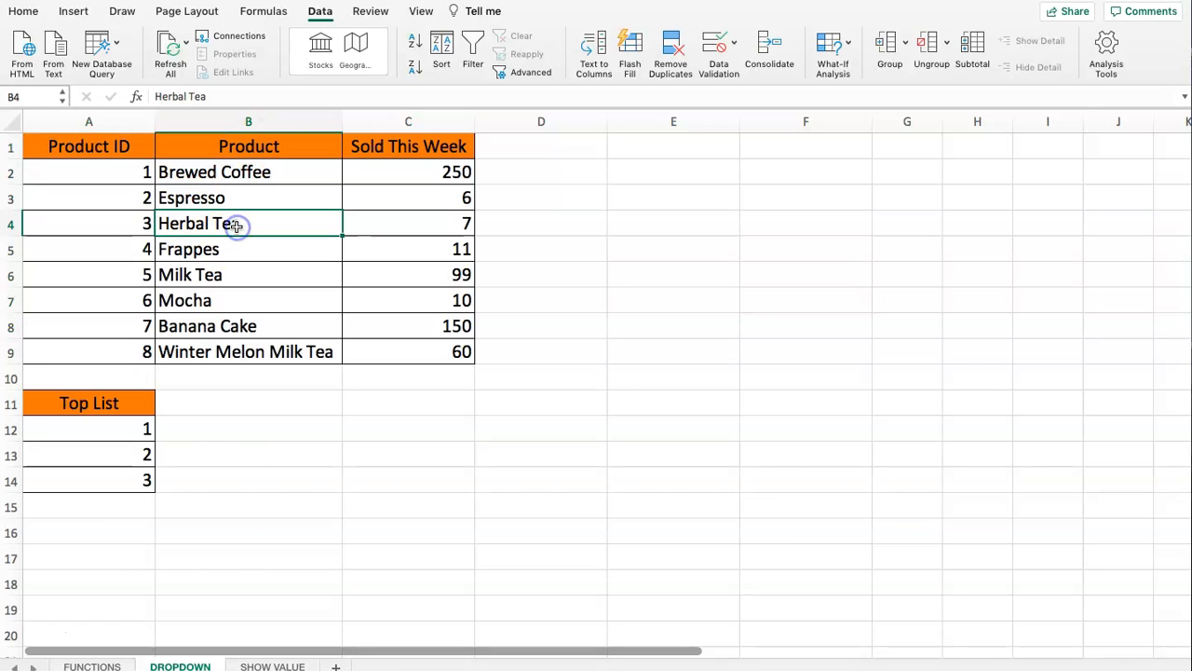
- Compare the Top Product, Product and Sold cells on the SHOW VALUE sheet with their source data on the DROPDOWN sheet
{"action": "left_click", "coordinate": [270, 666]}
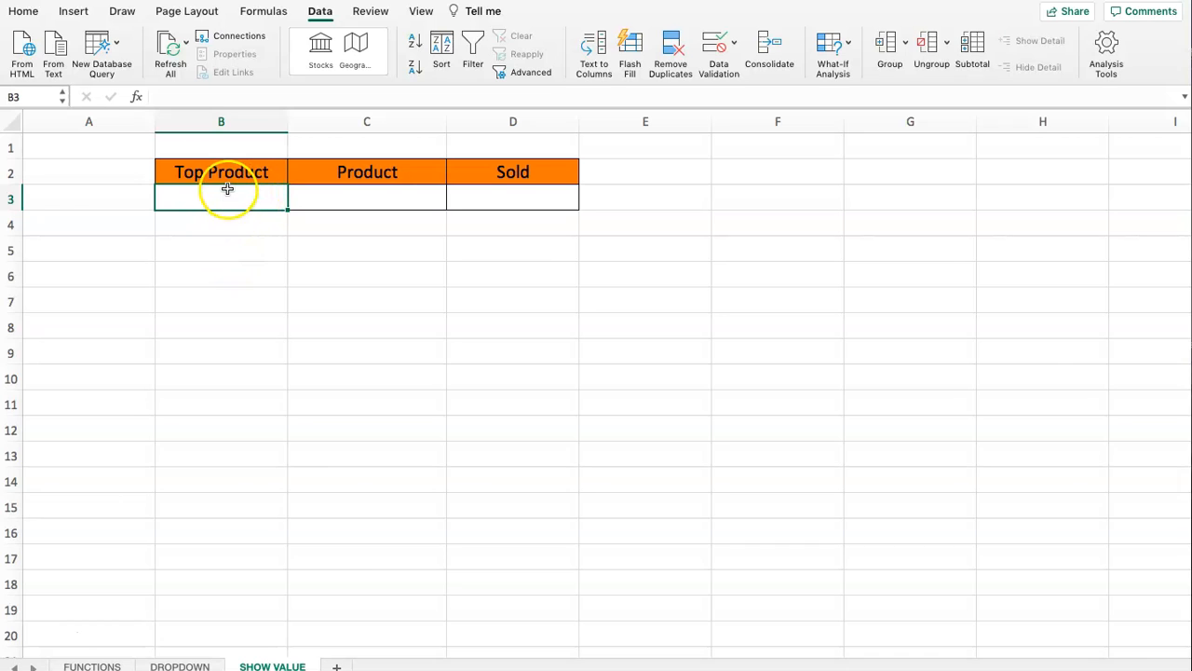
{"action": "left_click", "coordinate": [177, 665]}
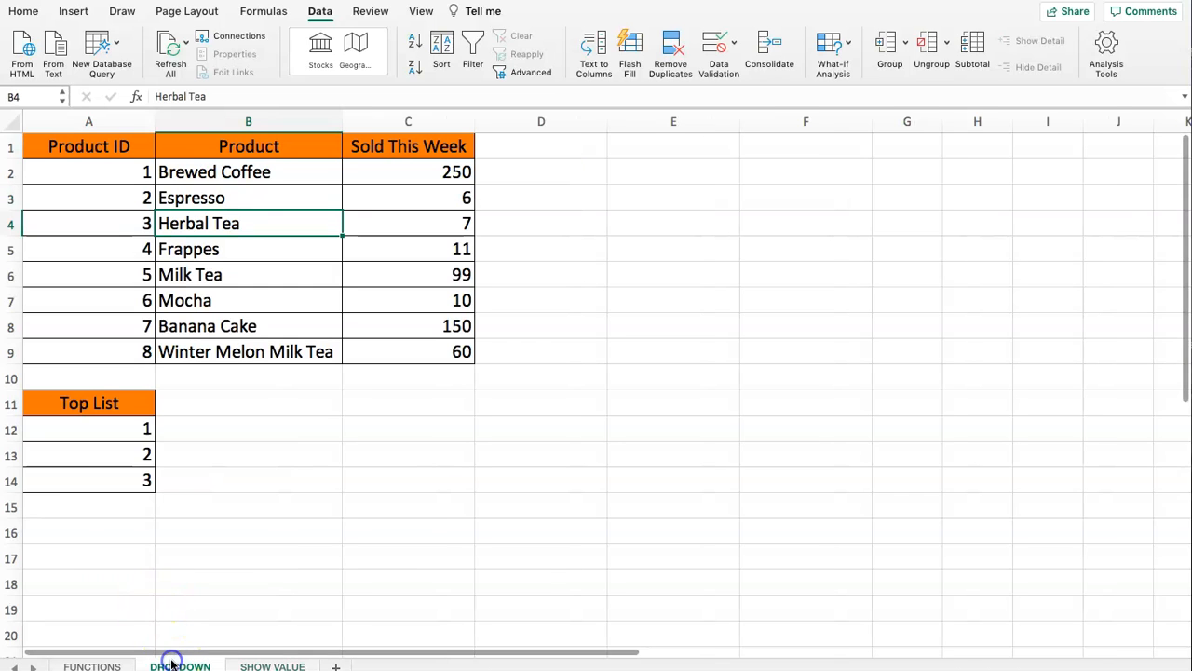
{"action": "left_click_drag", "start_coordinate": [72, 438], "coordinate": [84, 479]}
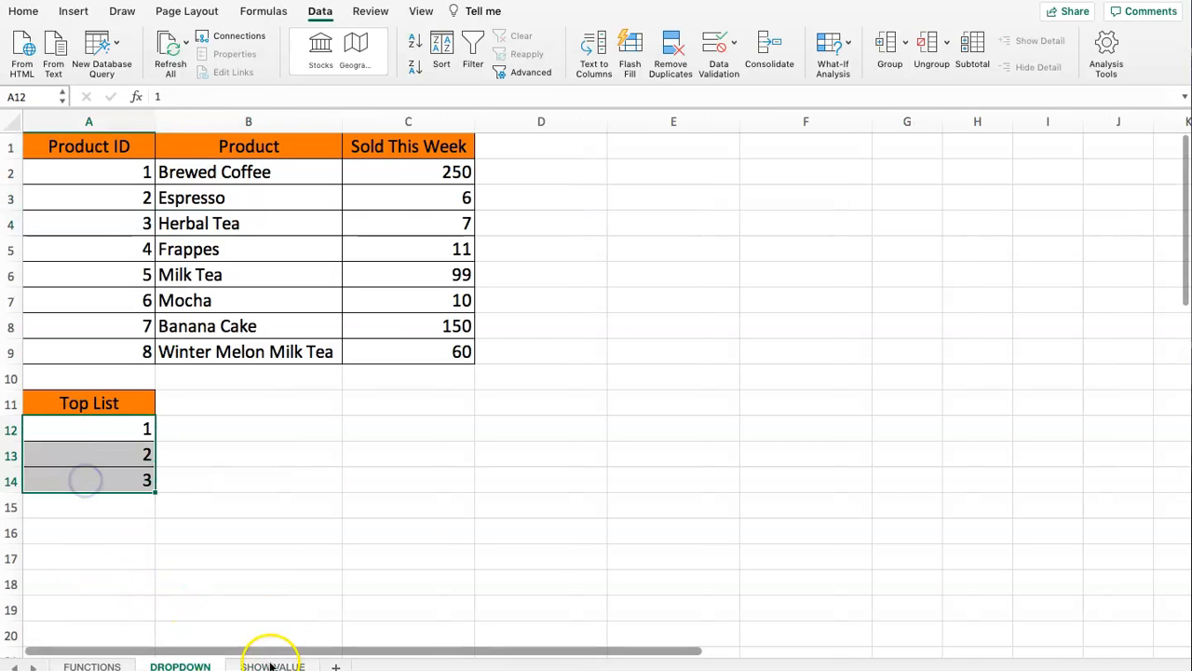
{"action": "left_click", "coordinate": [271, 665]}
{"action": "left_click", "coordinate": [333, 200]}
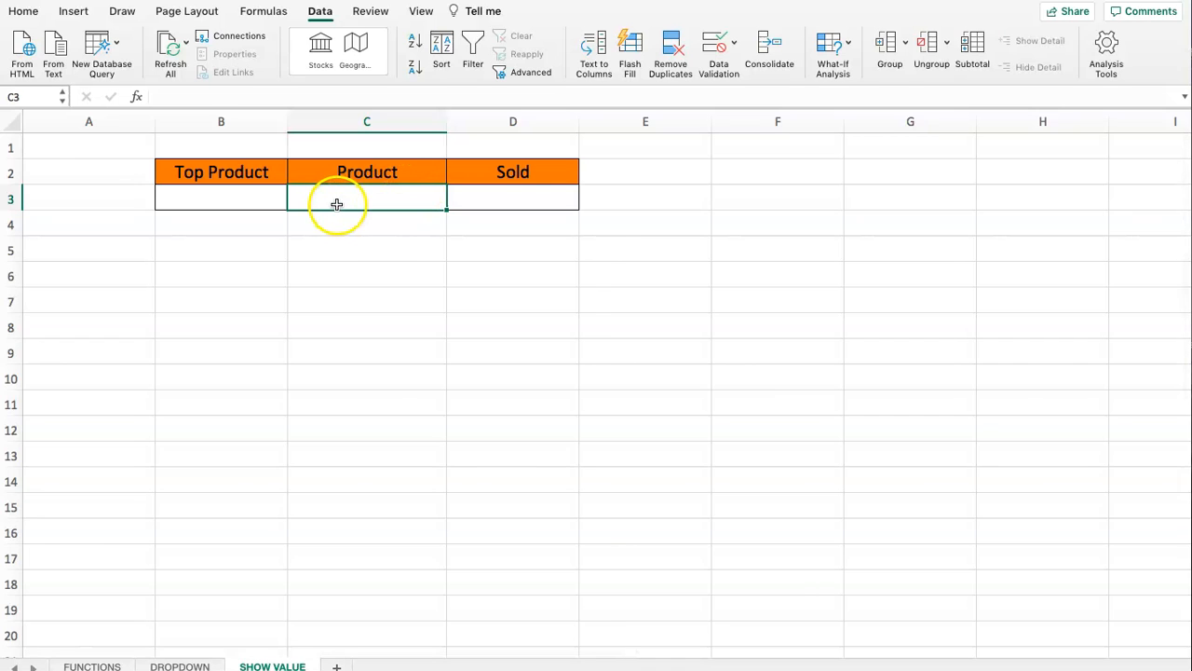
{"action": "left_click", "coordinate": [514, 198]}
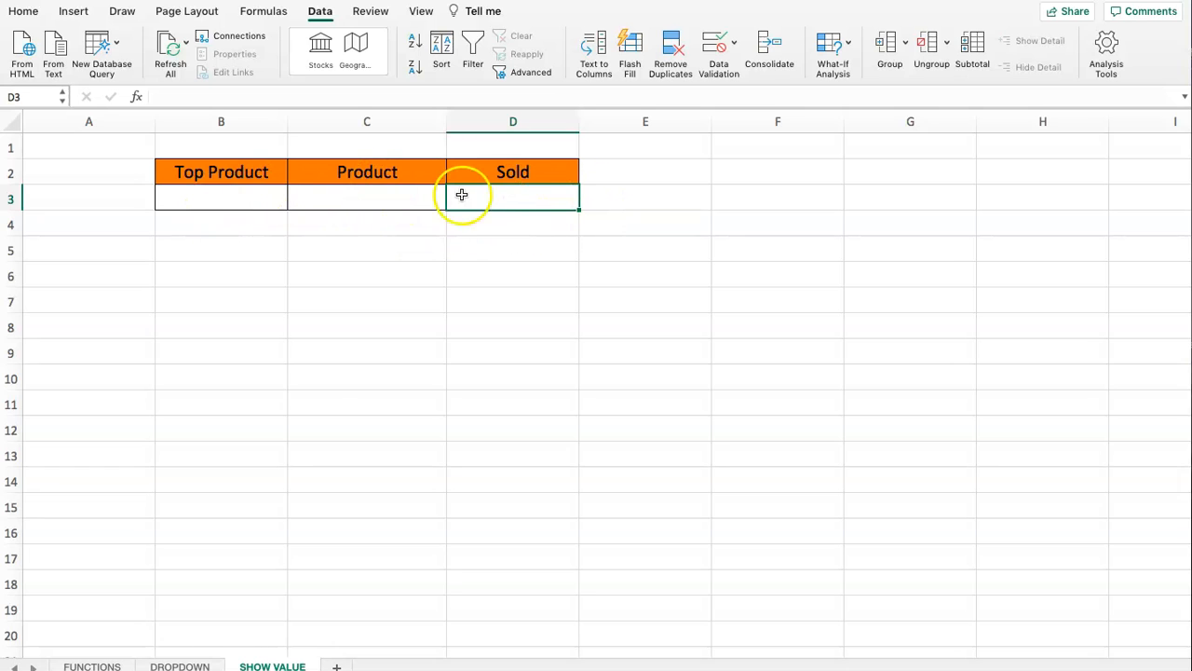
{"action": "left_click", "coordinate": [514, 200]}
{"action": "left_click", "coordinate": [499, 198]}
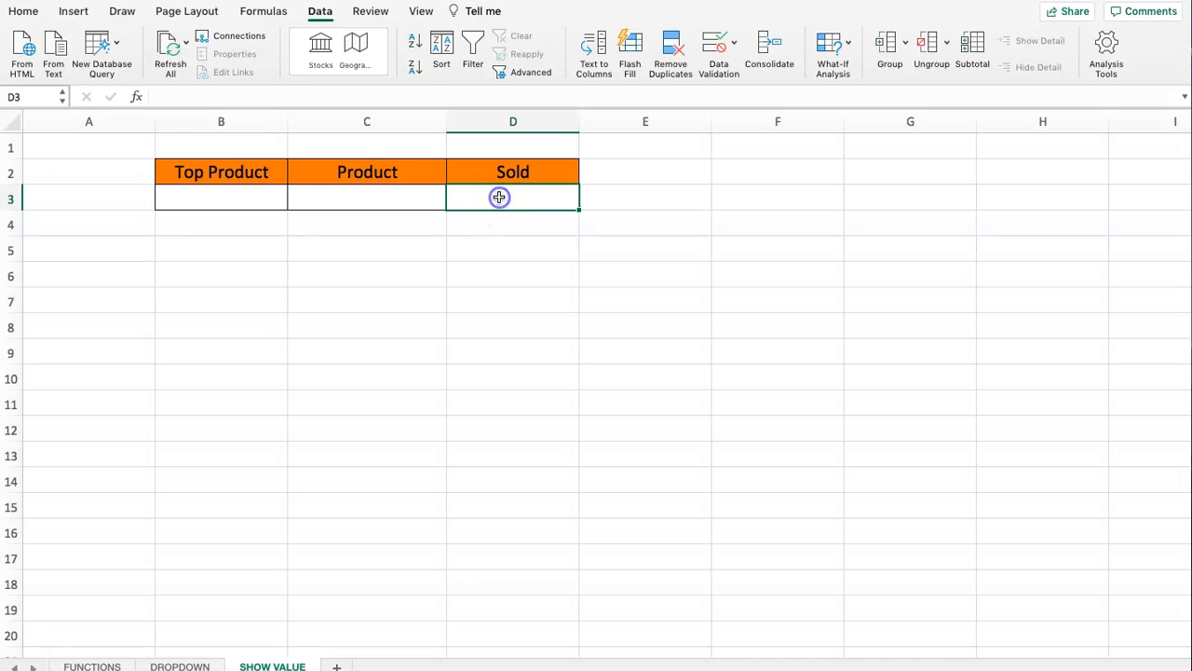
{"action": "left_click", "coordinate": [386, 203]}
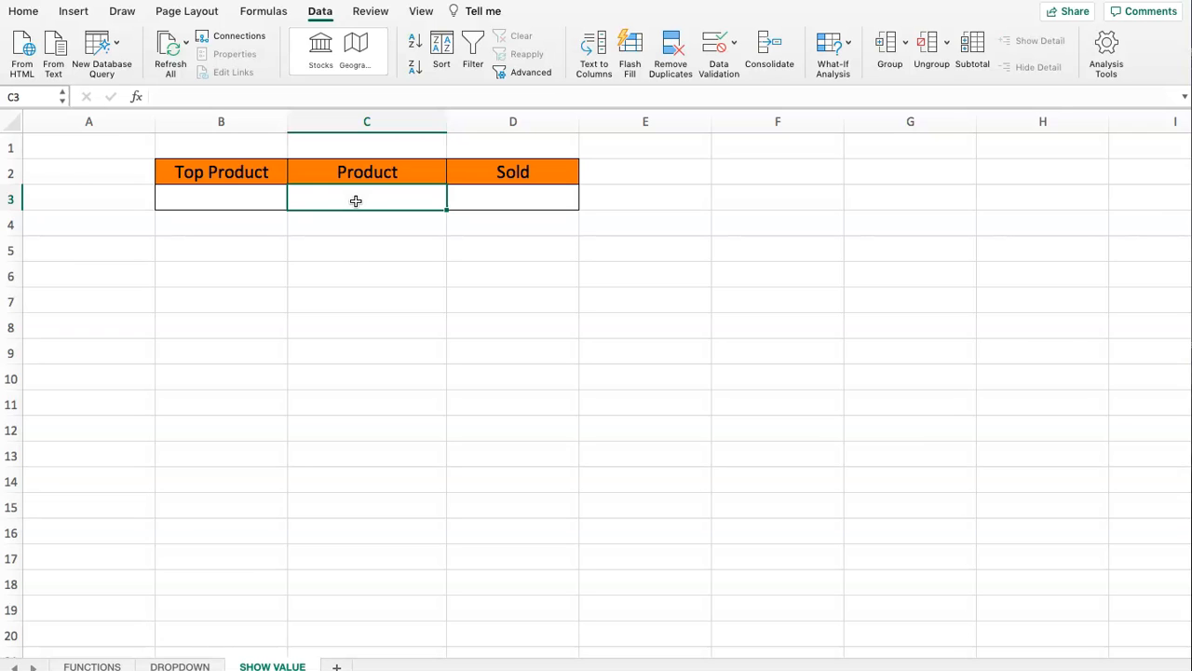
{"action": "left_click", "coordinate": [176, 663]}
{"action": "left_click_drag", "start_coordinate": [103, 170], "coordinate": [381, 346]}
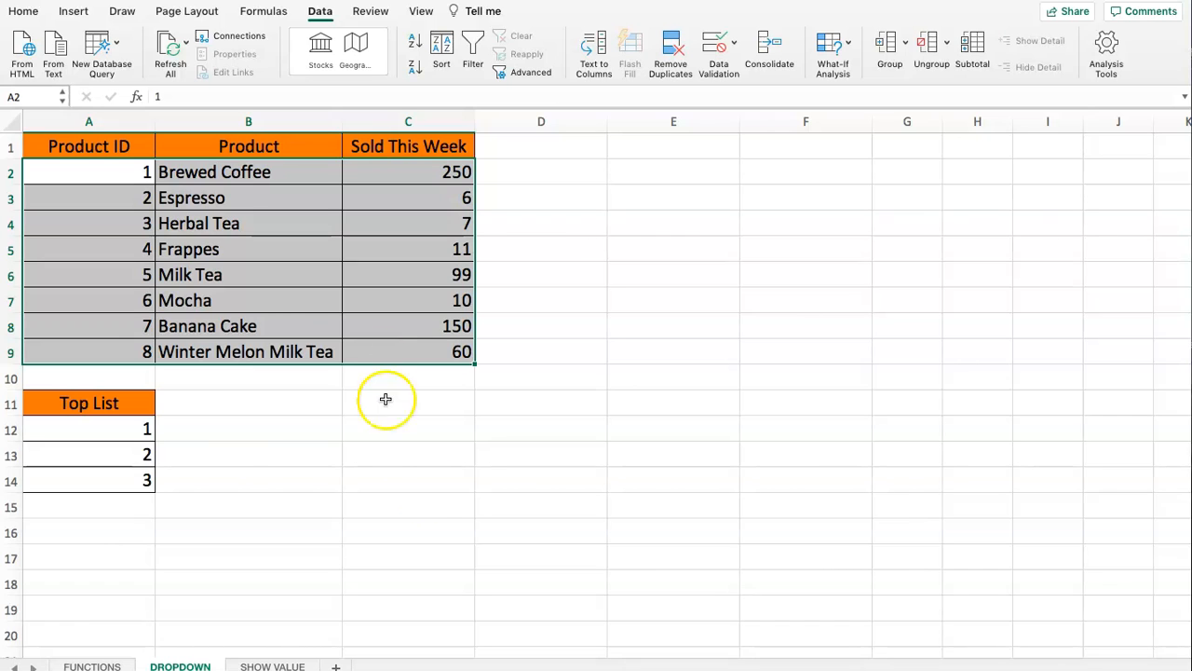
{"action": "left_click", "coordinate": [269, 665]}
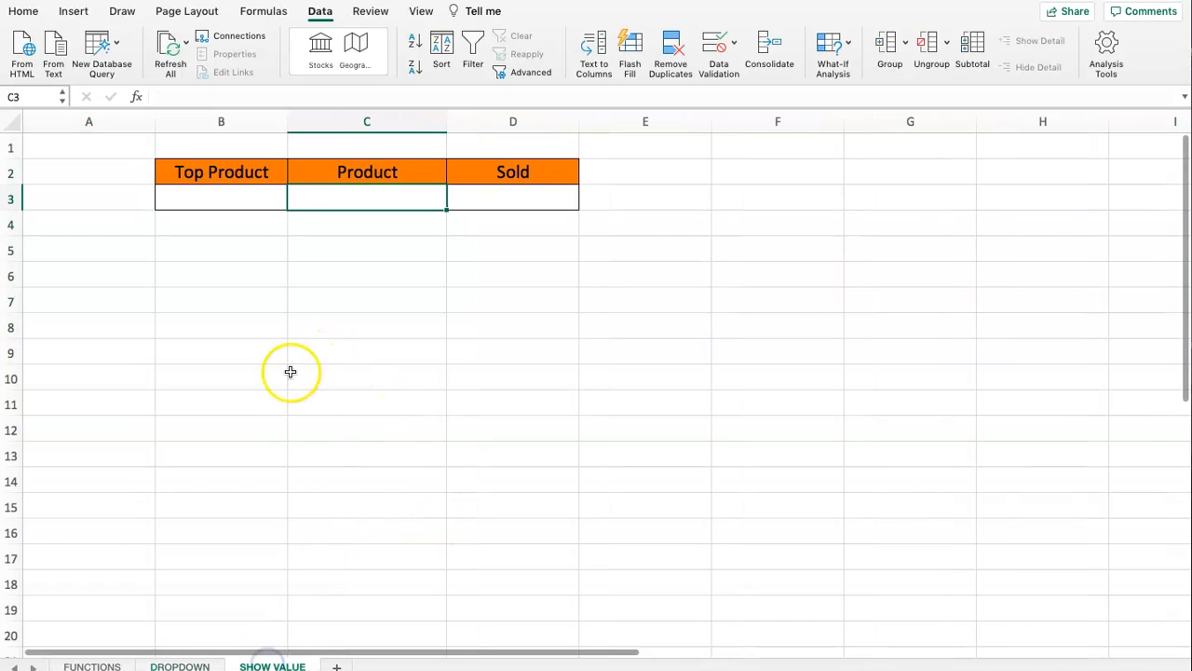
- Set the data validation criteria of the Top Product cell B3 on the SHOW VALUE sheet to allow a List
{"action": "left_click", "coordinate": [210, 203]}
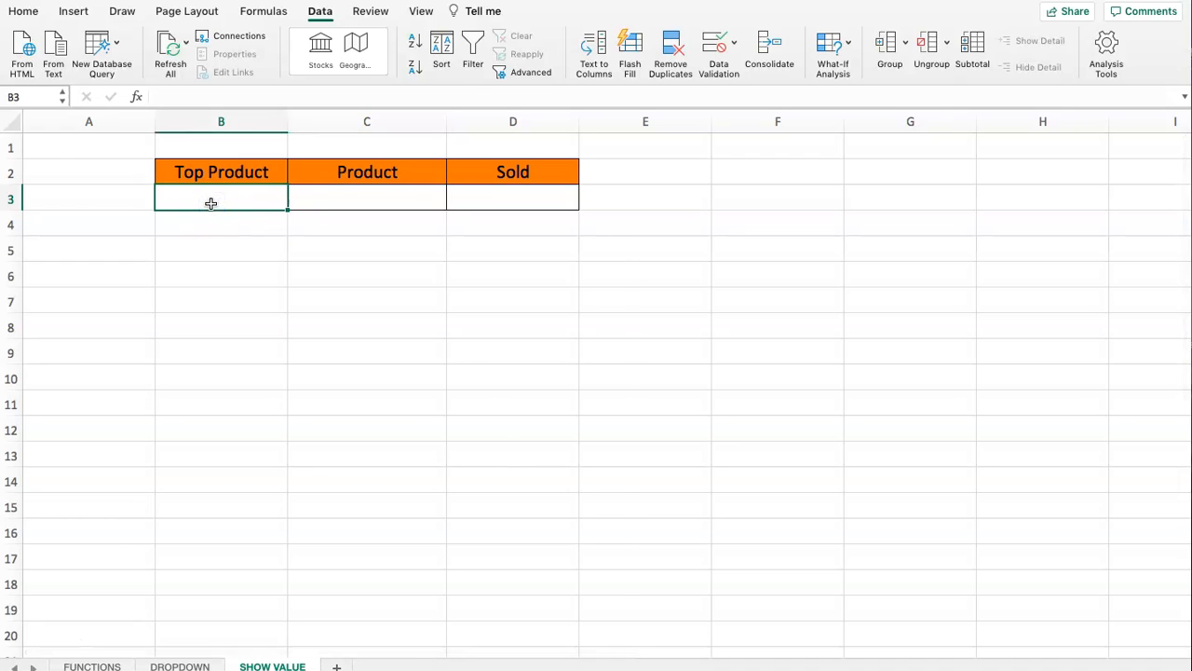
{"action": "left_click", "coordinate": [26, 13]}
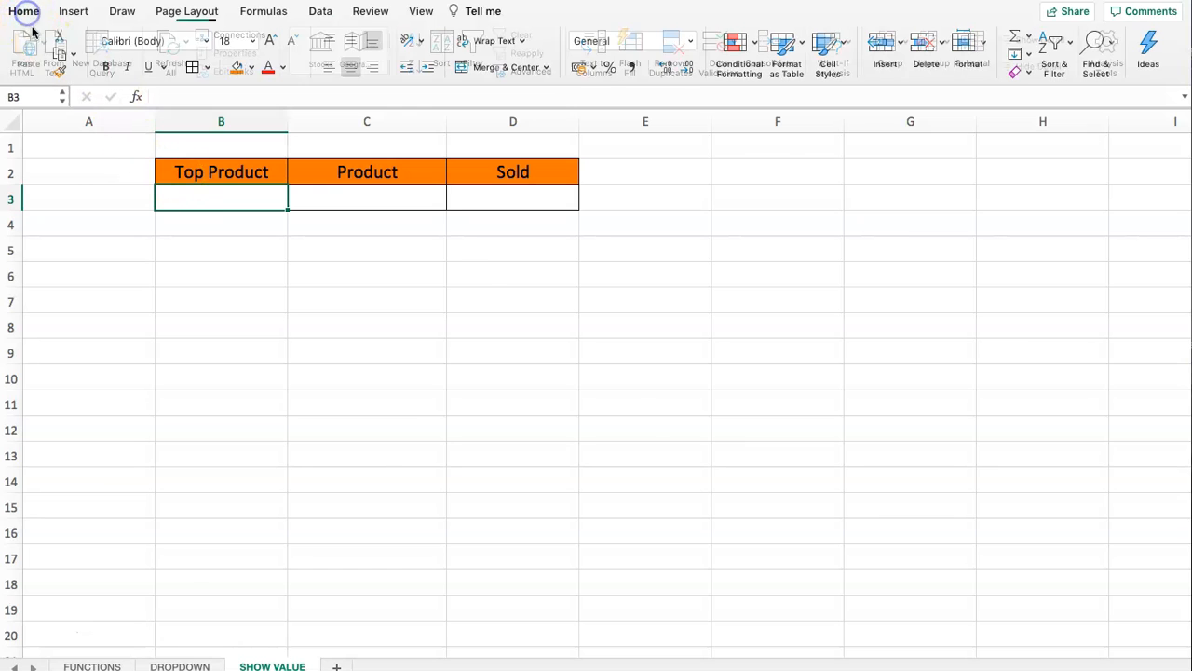
{"action": "left_click", "coordinate": [315, 12]}
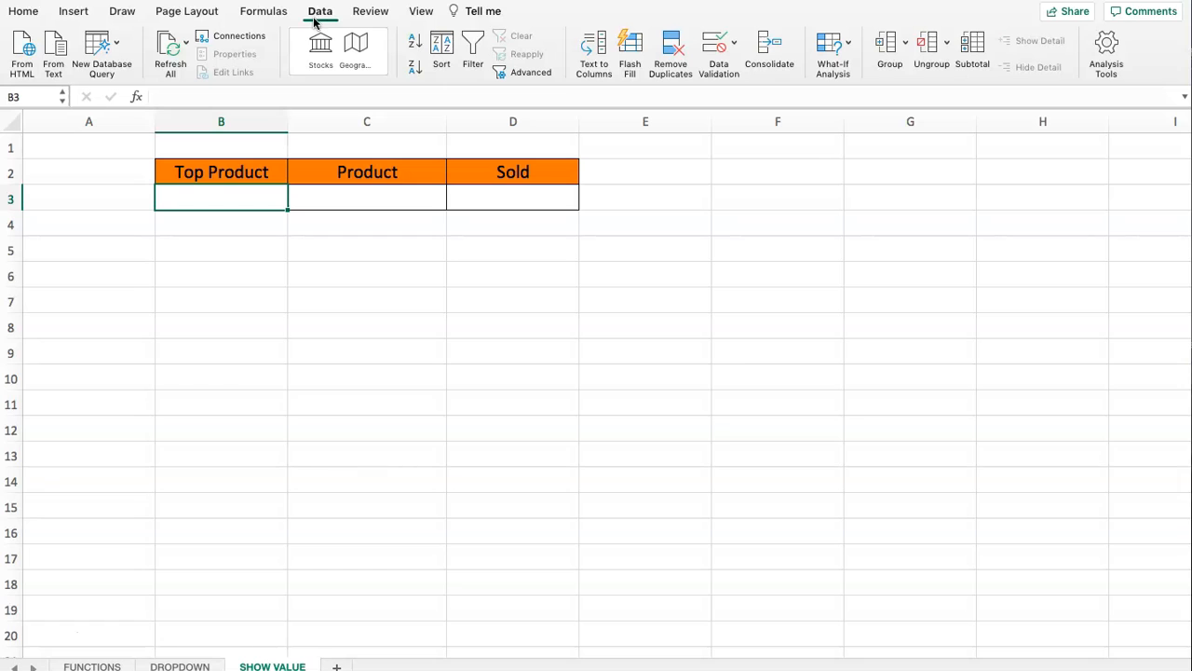
{"action": "left_click", "coordinate": [716, 45]}
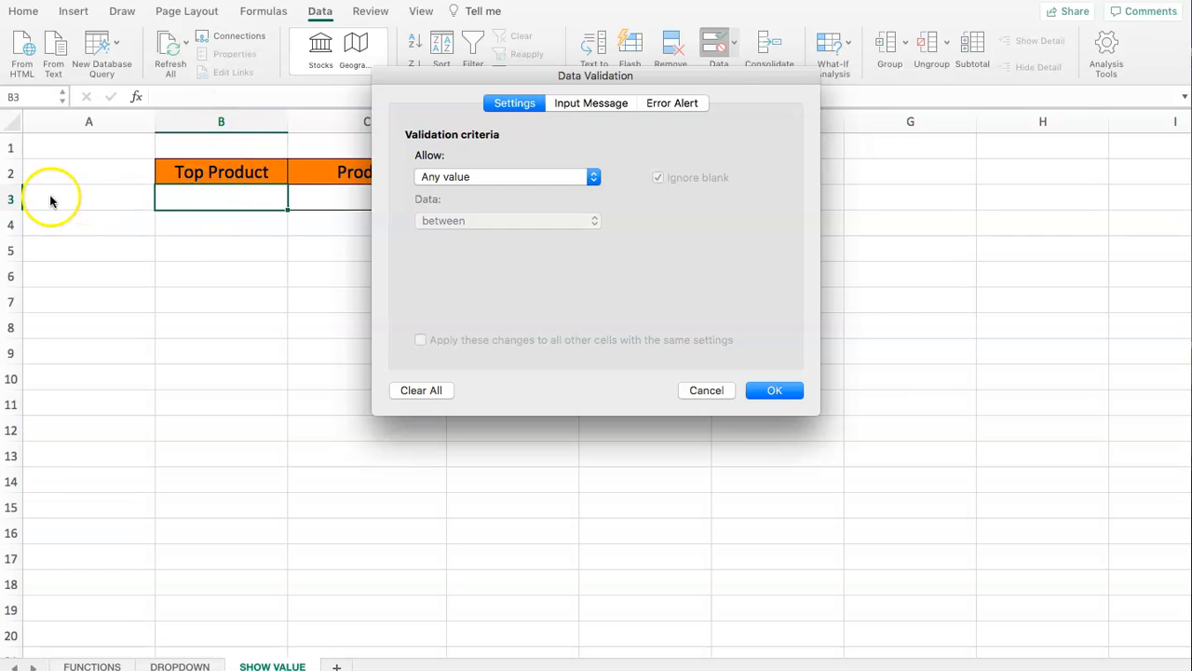
{"action": "left_click", "coordinate": [485, 179]}
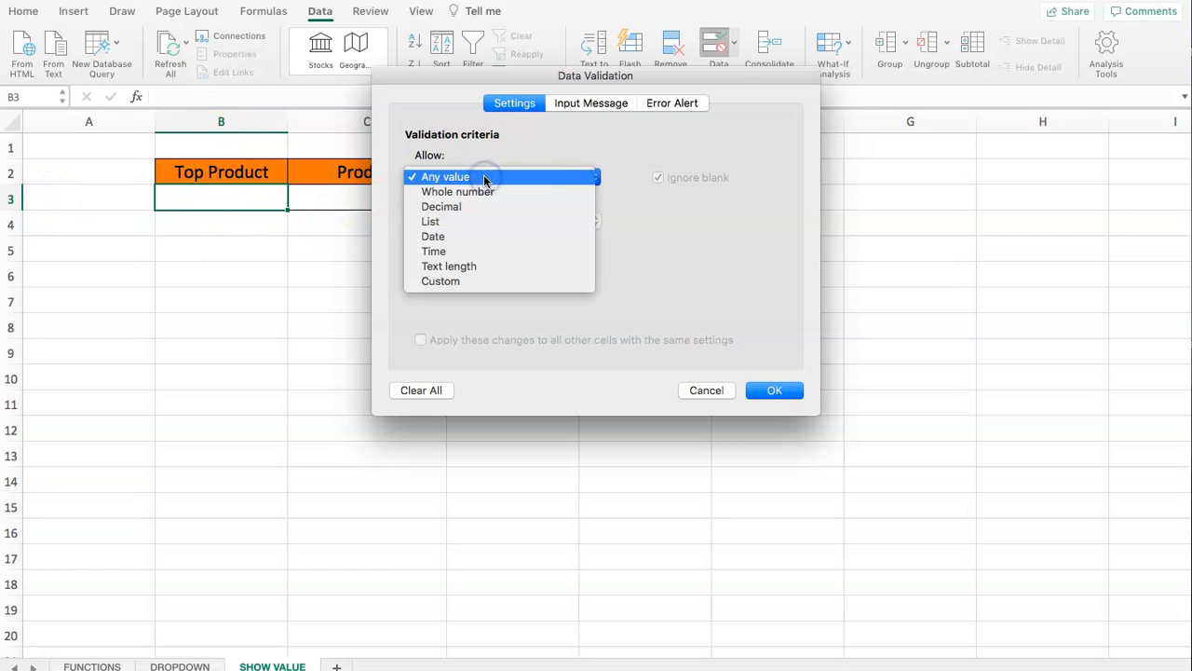
{"action": "left_click", "coordinate": [456, 222]}
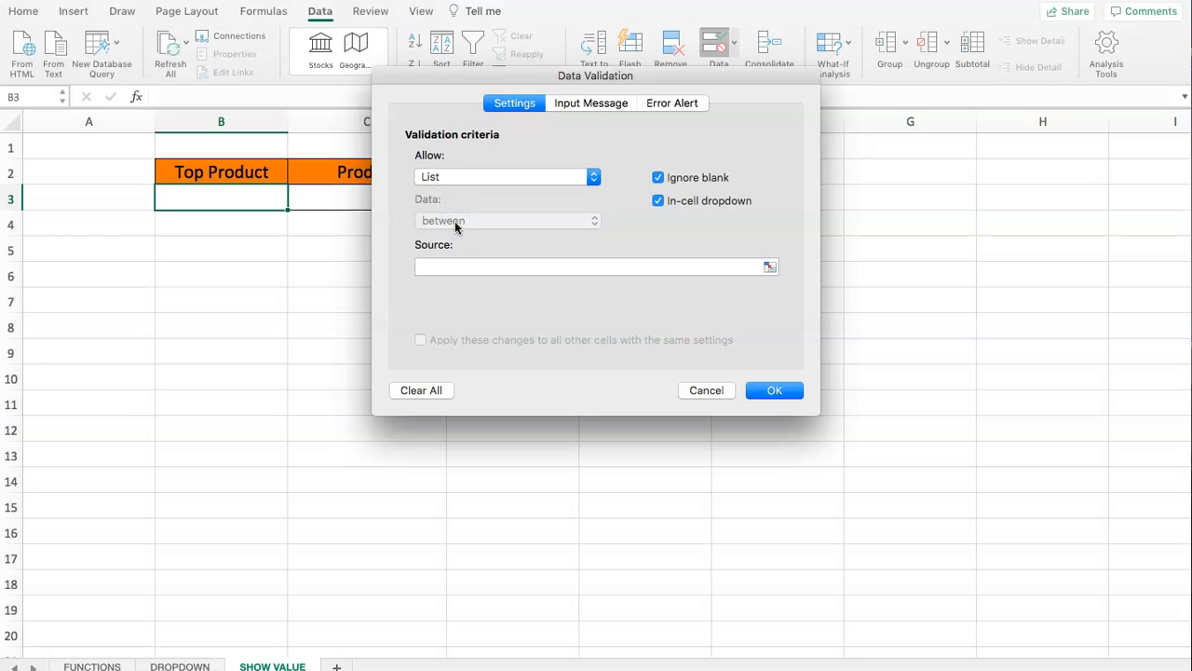
- Set the validation list's source to =DROPDOWN!$A$12:$A$14 and apply the rule
{"action": "left_click", "coordinate": [769, 269]}
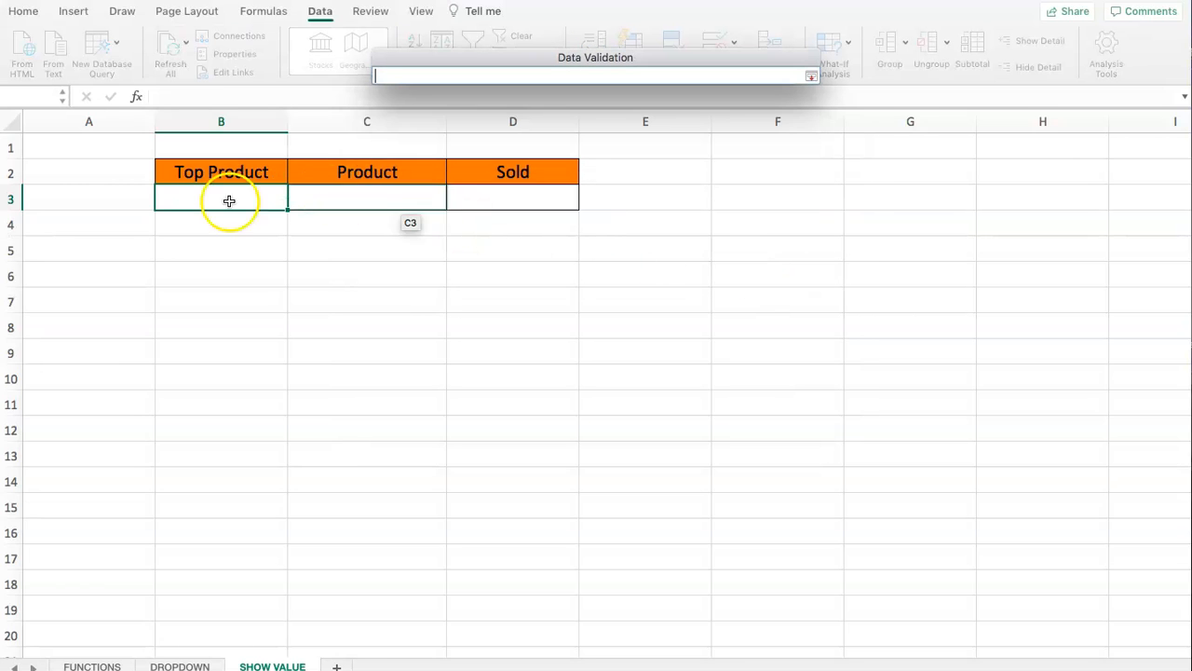
{"action": "left_click", "coordinate": [176, 201]}
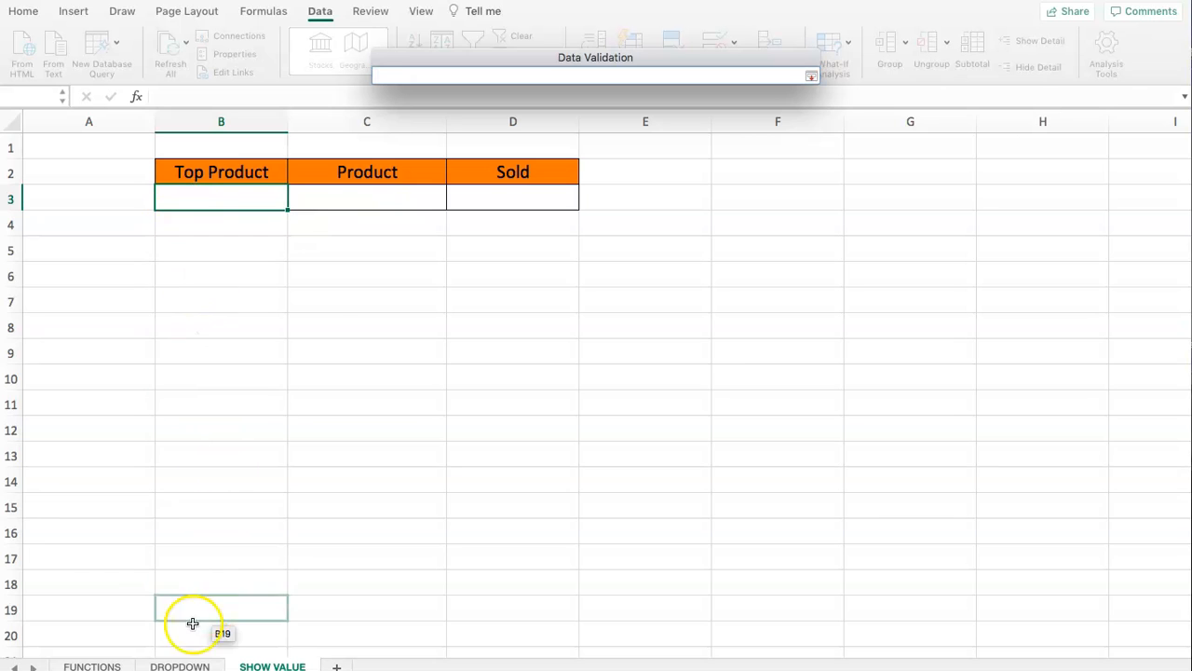
{"action": "left_click", "coordinate": [181, 665]}
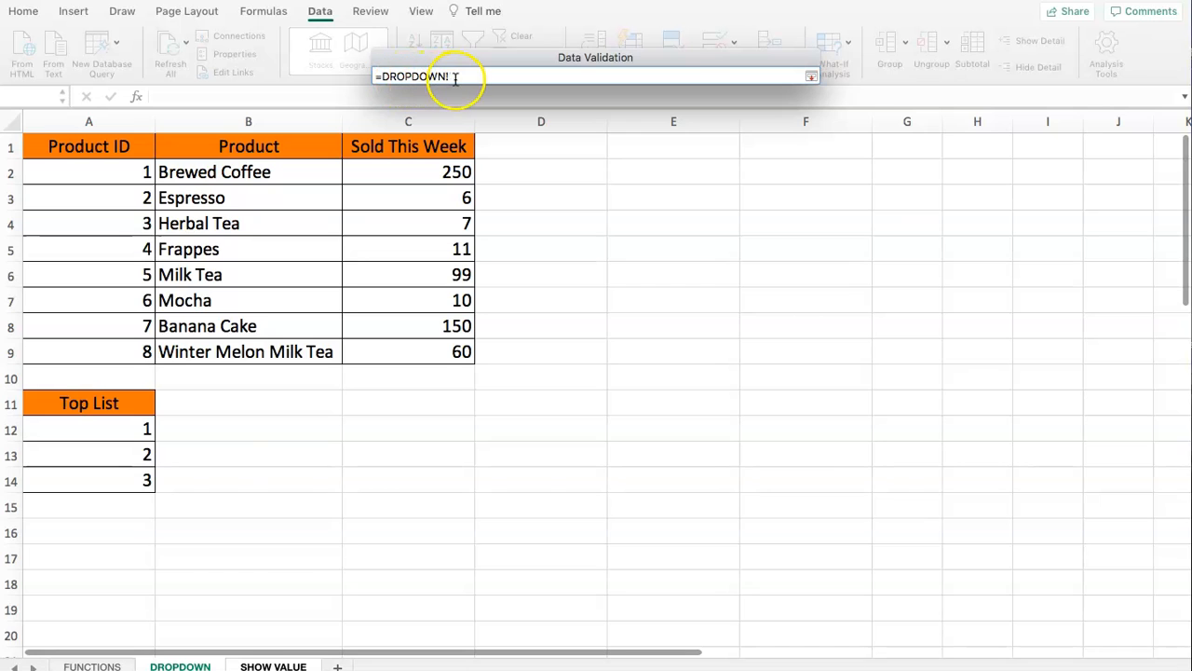
{"action": "left_click_drag", "start_coordinate": [46, 427], "coordinate": [93, 478]}
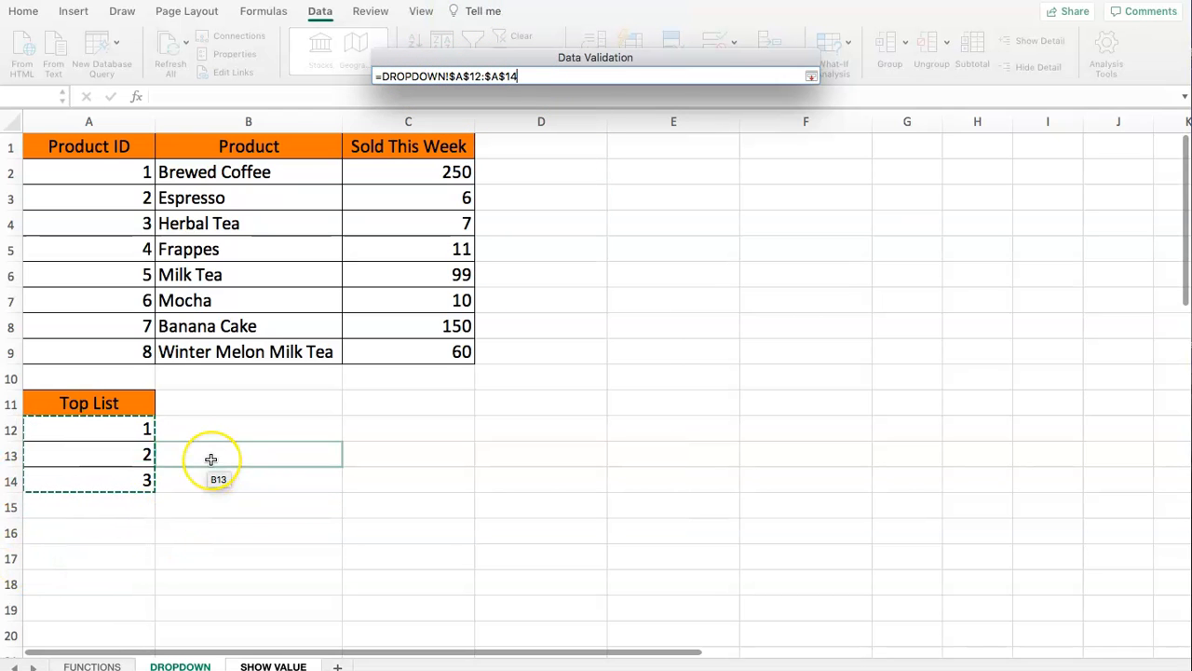
{"action": "key", "text": "Return"}
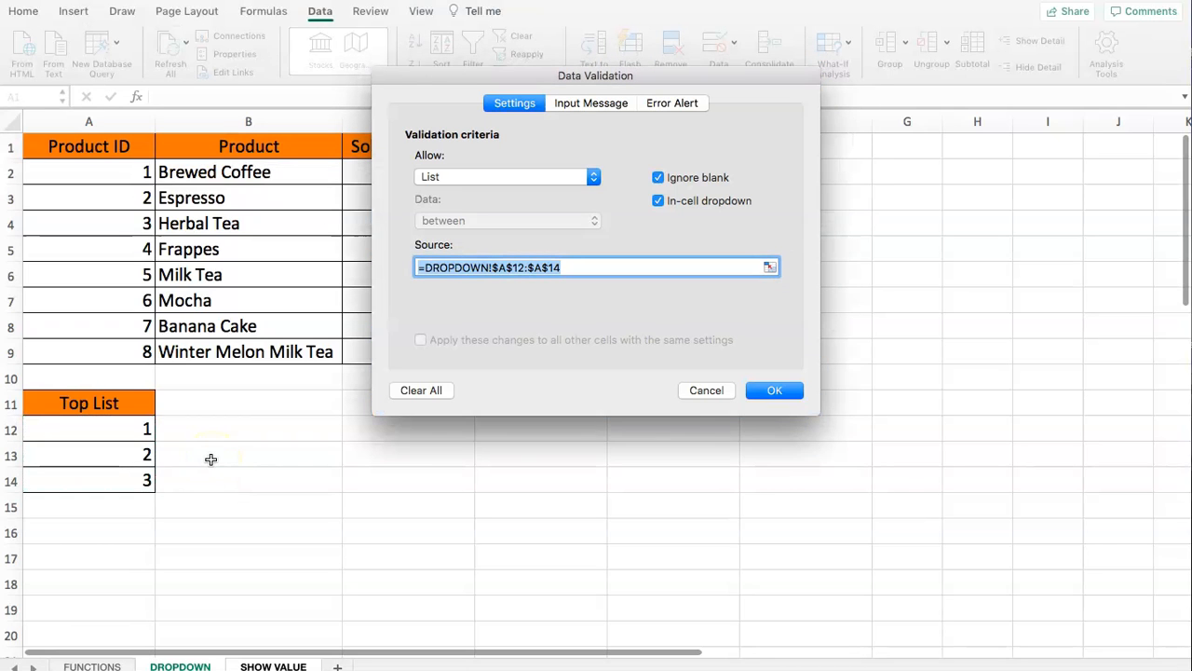
{"action": "left_click", "coordinate": [774, 390]}
- Try the different choices of the new dropdown in cell B3, finishing with 1 selected
{"action": "left_click", "coordinate": [207, 212]}
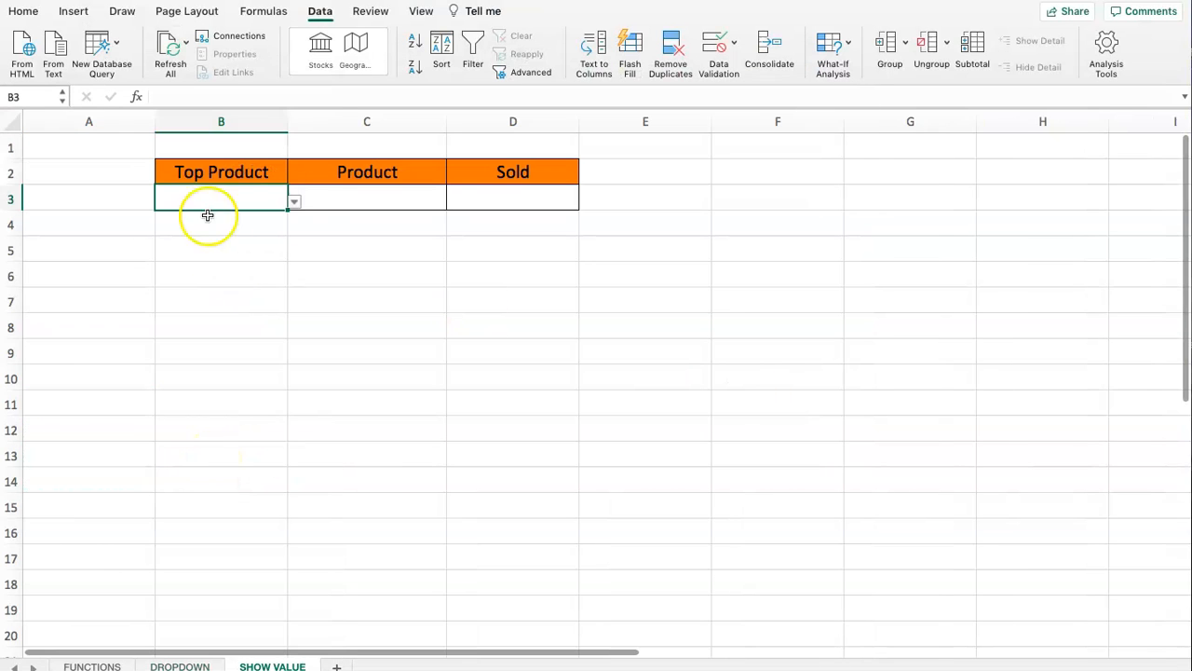
{"action": "left_click", "coordinate": [295, 204]}
{"action": "left_click", "coordinate": [163, 233]}
{"action": "left_click", "coordinate": [293, 202]}
{"action": "left_click", "coordinate": [167, 221]}
{"action": "left_click", "coordinate": [293, 202]}
{"action": "left_click", "coordinate": [167, 249]}
{"action": "left_click", "coordinate": [293, 201]}
{"action": "left_click", "coordinate": [163, 221]}
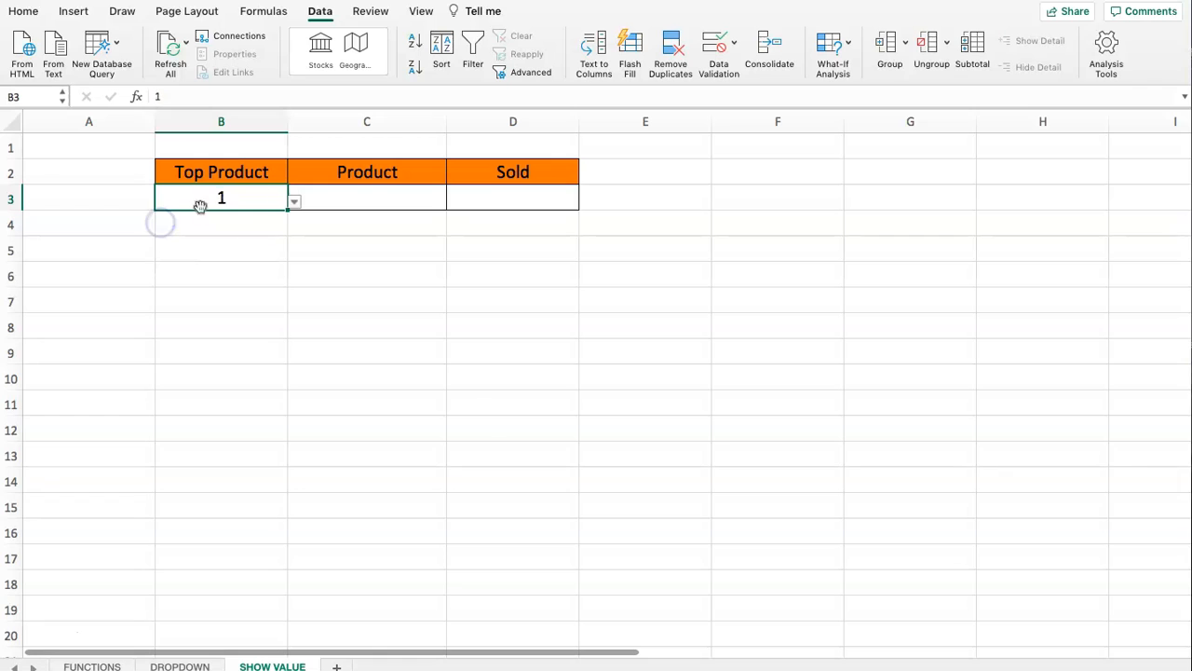
- Review the Product and Sold cells to fill and the Sold This Week values in C2:C9 on the DROPDOWN sheet
{"action": "left_click", "coordinate": [369, 205]}
{"action": "left_click", "coordinate": [216, 209]}
{"action": "left_click", "coordinate": [523, 202]}
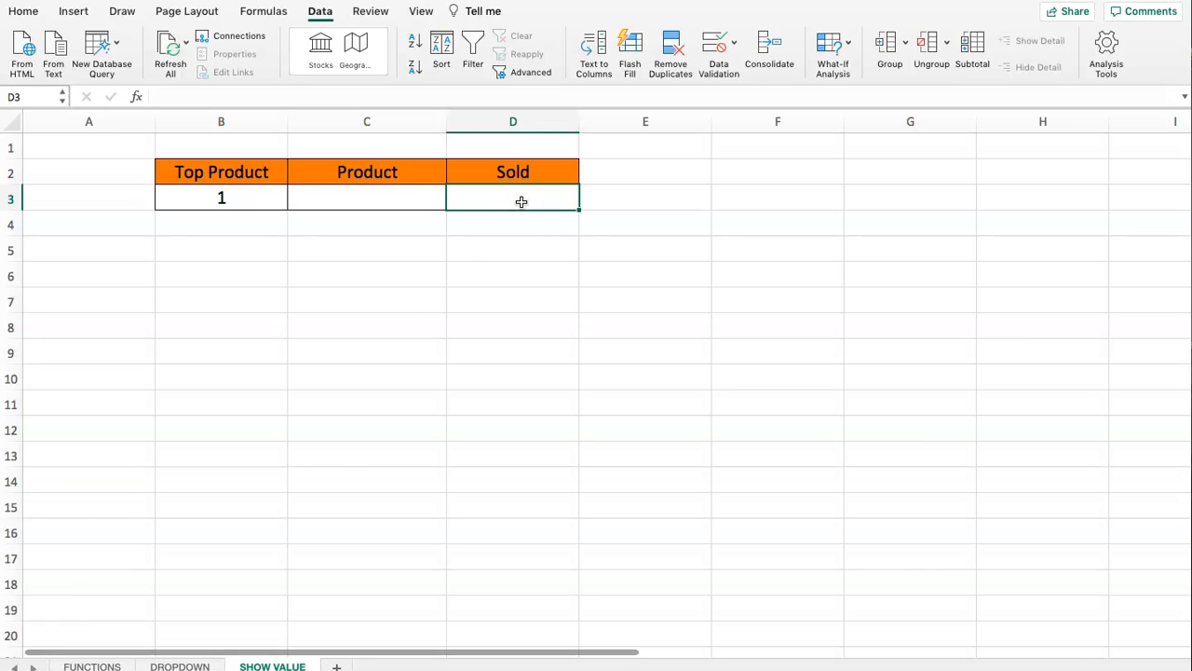
{"action": "left_click", "coordinate": [177, 665]}
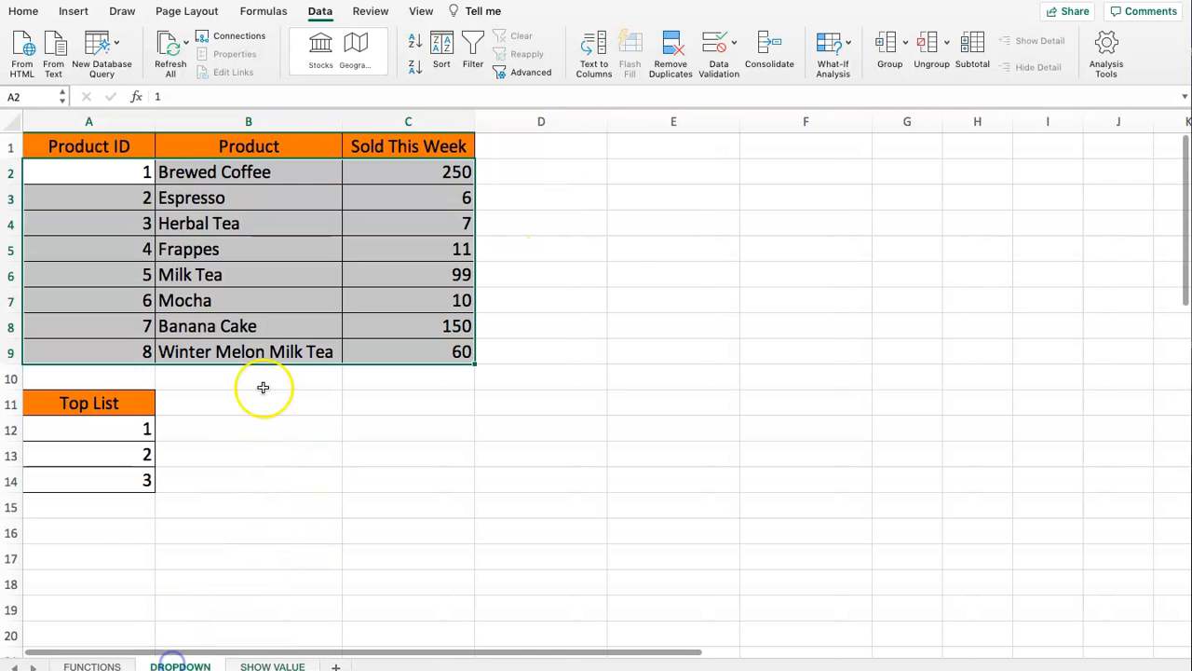
{"action": "left_click", "coordinate": [332, 325]}
{"action": "left_click_drag", "start_coordinate": [403, 172], "coordinate": [407, 353]}
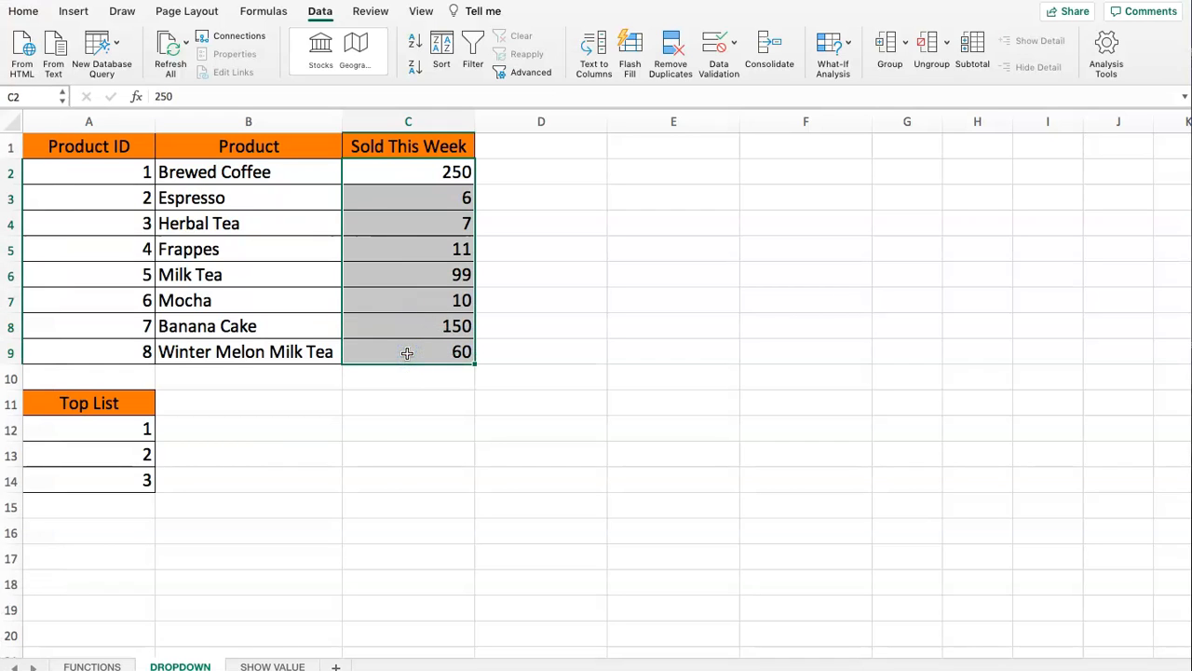
{"action": "left_click_drag", "start_coordinate": [429, 179], "coordinate": [420, 346]}
- Start a LARGE formula in the Sold cell D3 of the SHOW VALUE sheet, with DROPDOWN!C2:C9 as its array
{"action": "left_click", "coordinate": [257, 663]}
{"action": "left_click", "coordinate": [479, 199]}
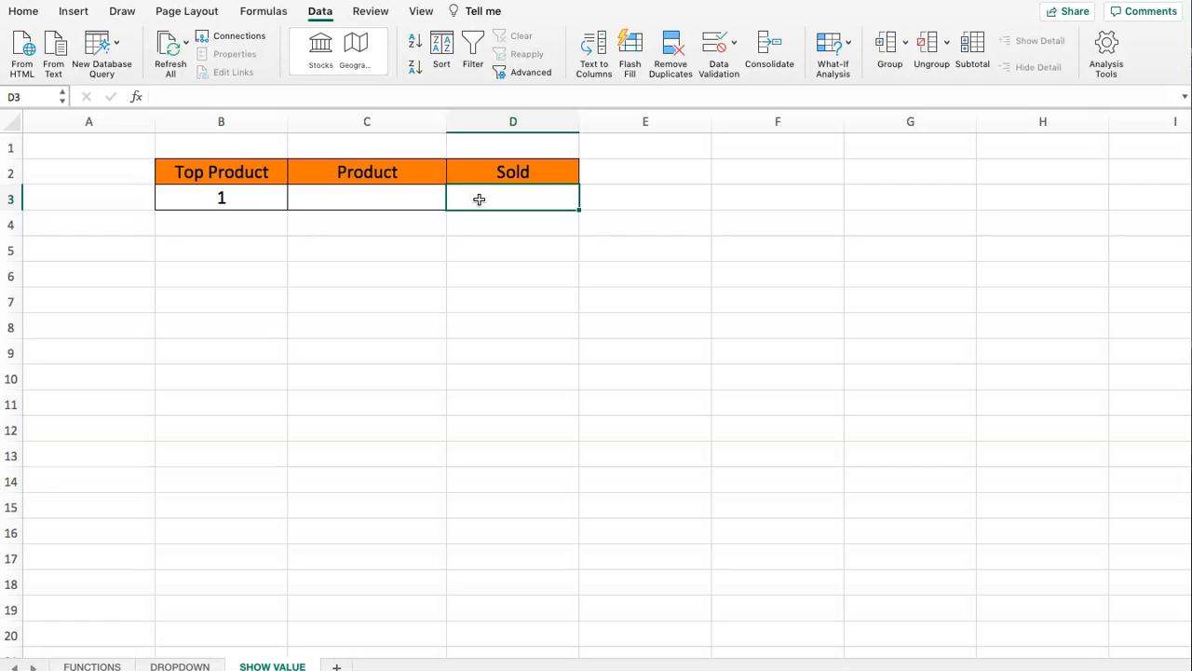
{"action": "type", "text": "="}
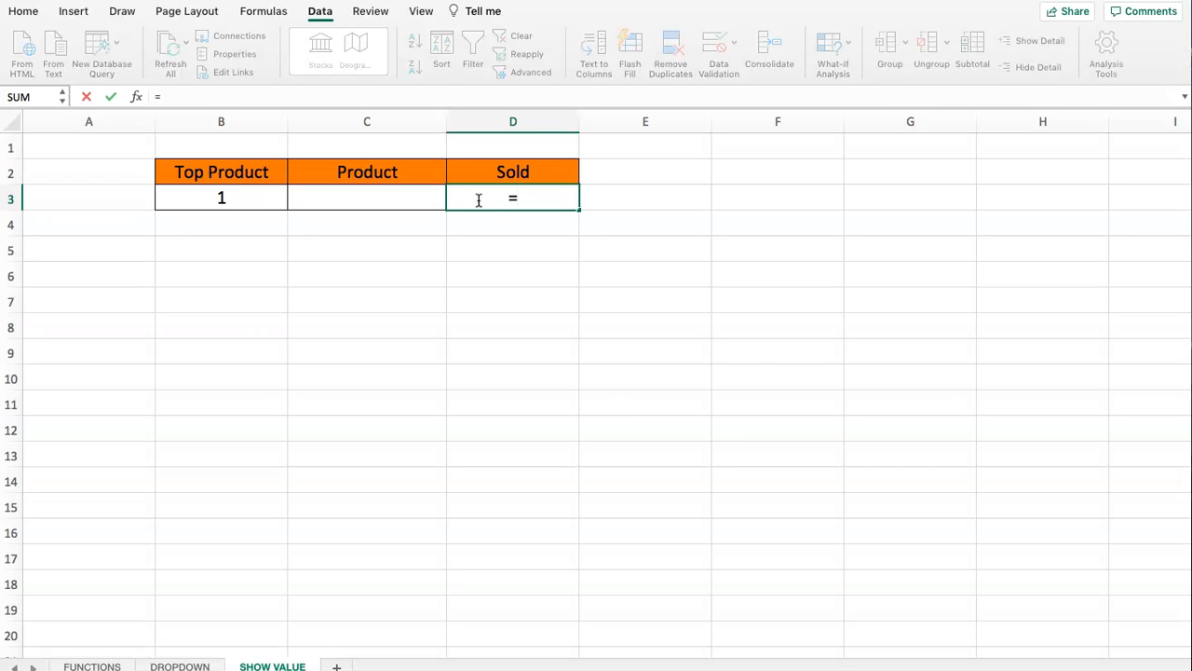
{"action": "type", "text": "LARGE("}
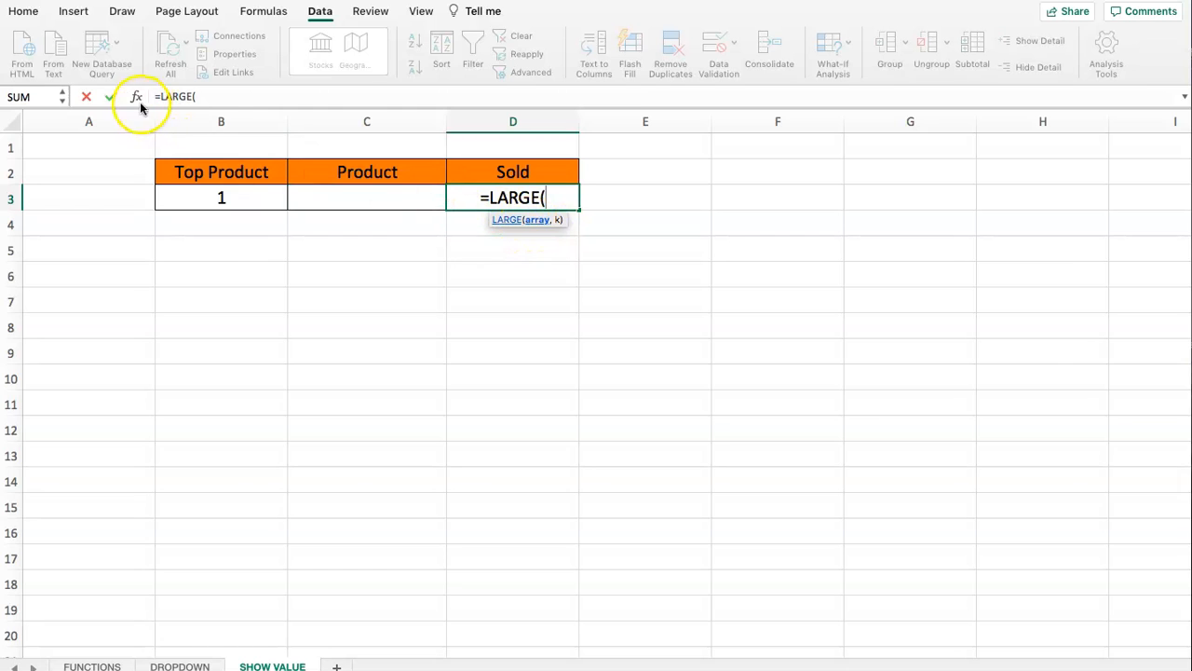
{"action": "left_click", "coordinate": [195, 97]}
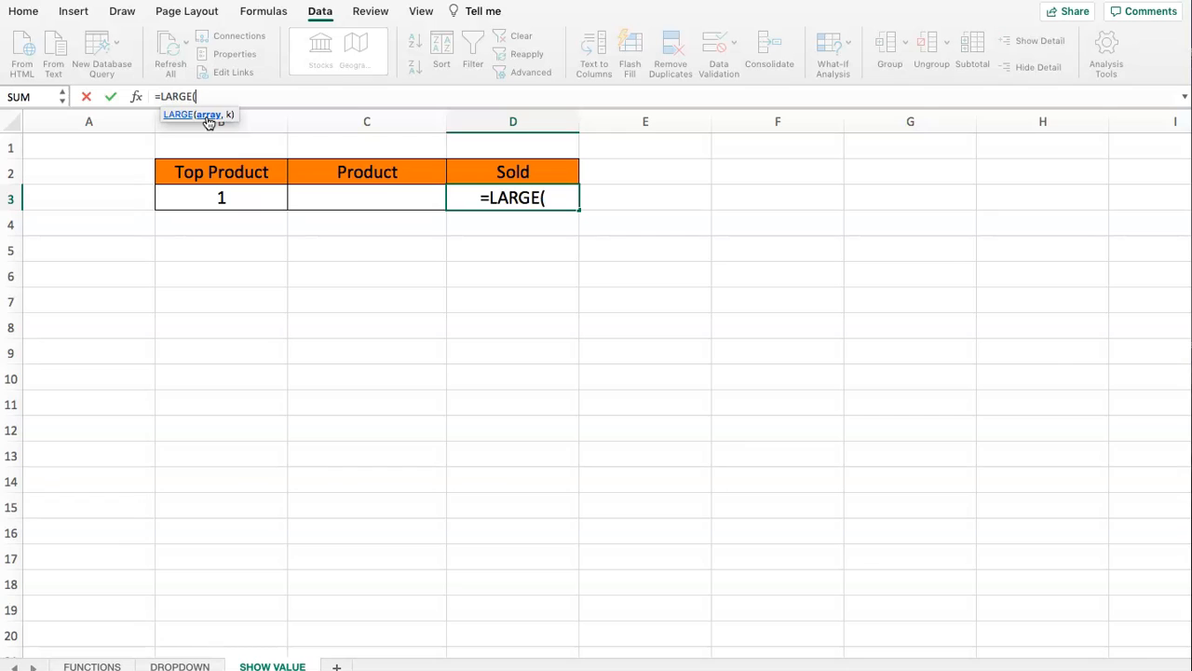
{"action": "left_click", "coordinate": [177, 667]}
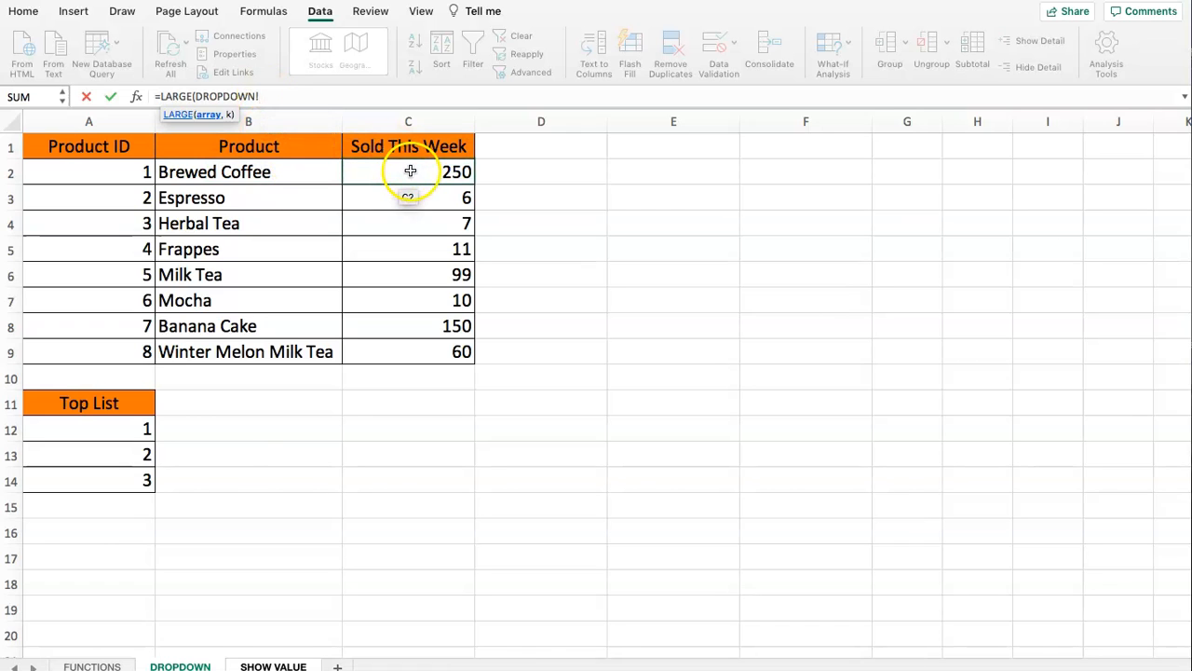
{"action": "left_click_drag", "start_coordinate": [409, 172], "coordinate": [405, 351]}
{"action": "type", "text": ","}
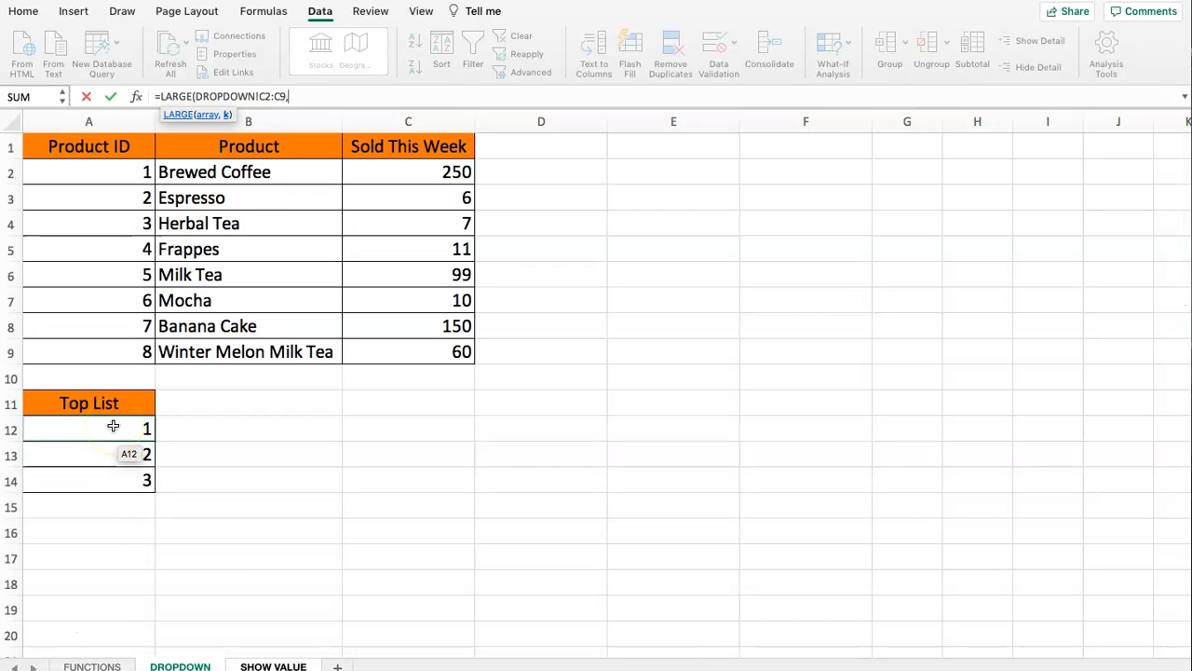
- Complete the LARGE formula with 'SHOW VALUE'!B3 as the k argument and commit it
{"action": "left_click", "coordinate": [273, 664]}
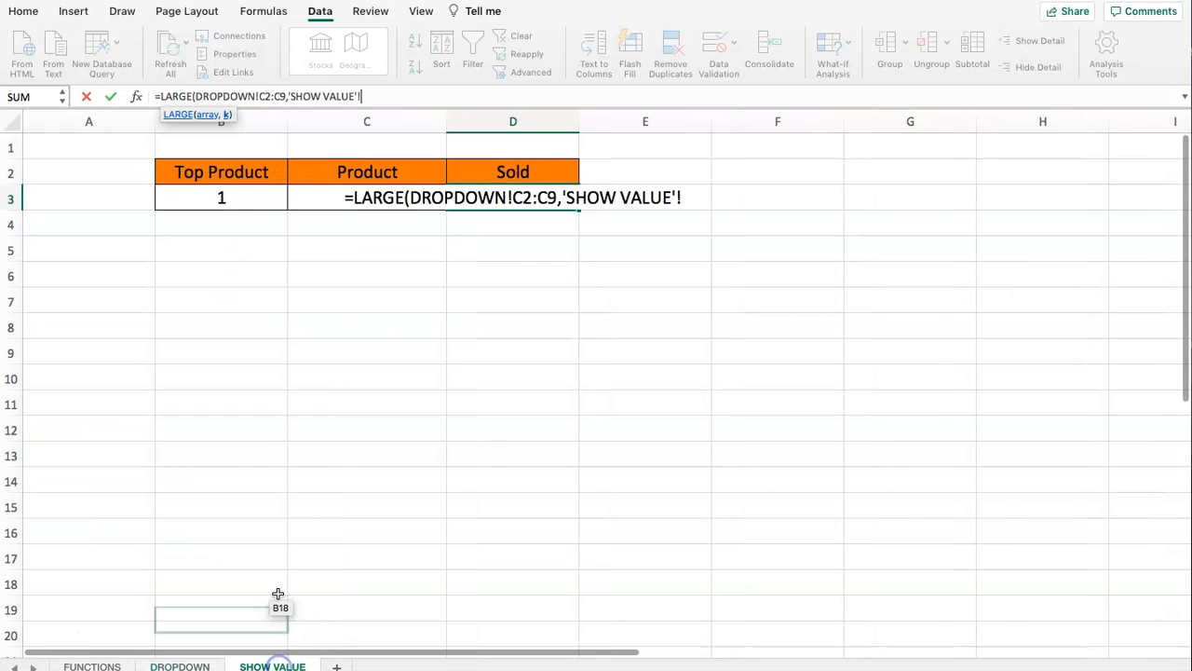
{"action": "left_click", "coordinate": [235, 198]}
{"action": "left_click", "coordinate": [236, 198]}
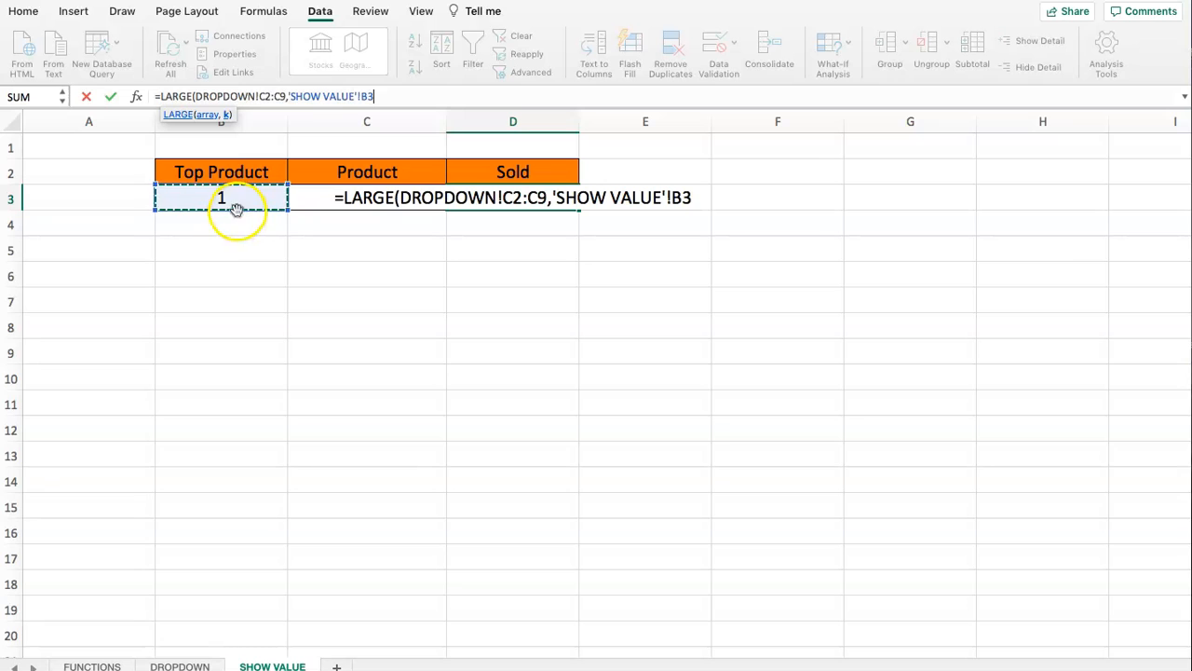
{"action": "type", "text": ")"}
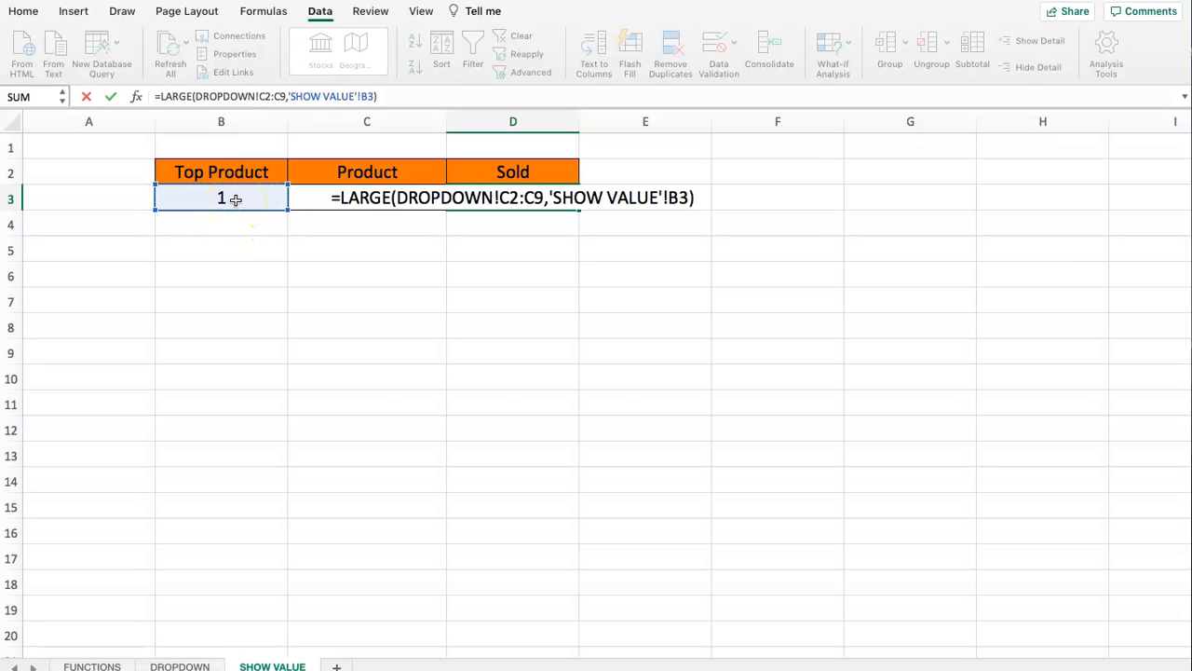
{"action": "key", "text": "Return"}
- Test the Sold formula by choosing 2 from the Top Product dropdown in cell B3
{"action": "left_click", "coordinate": [236, 198]}
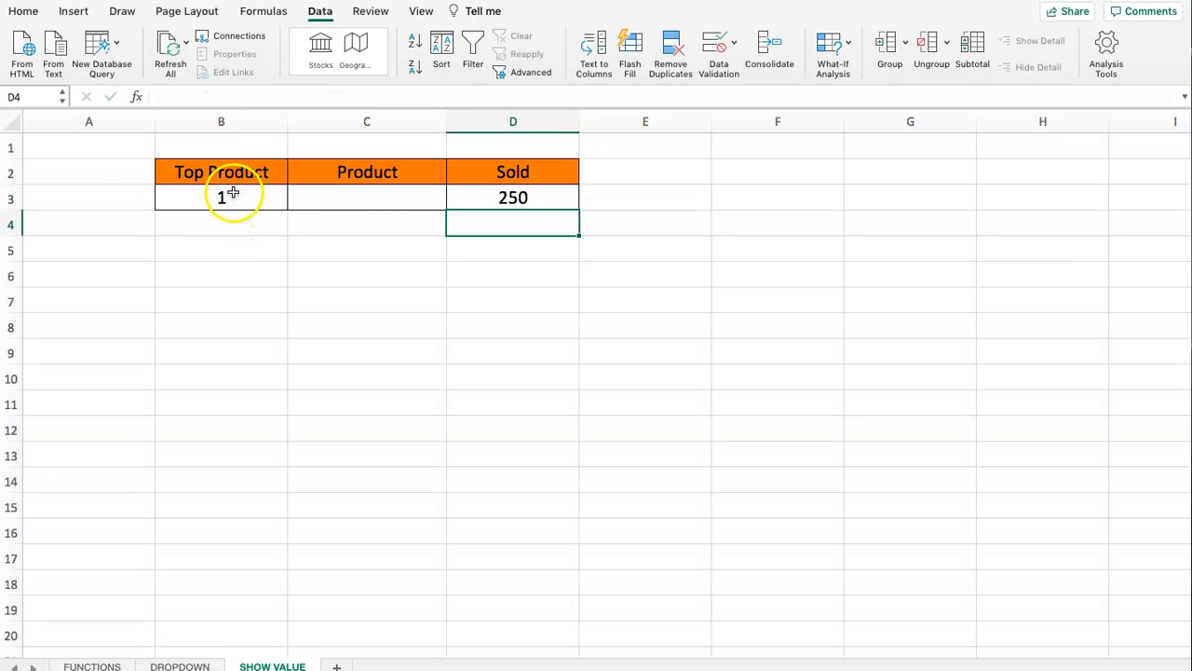
{"action": "left_click_drag", "start_coordinate": [266, 210], "coordinate": [493, 190]}
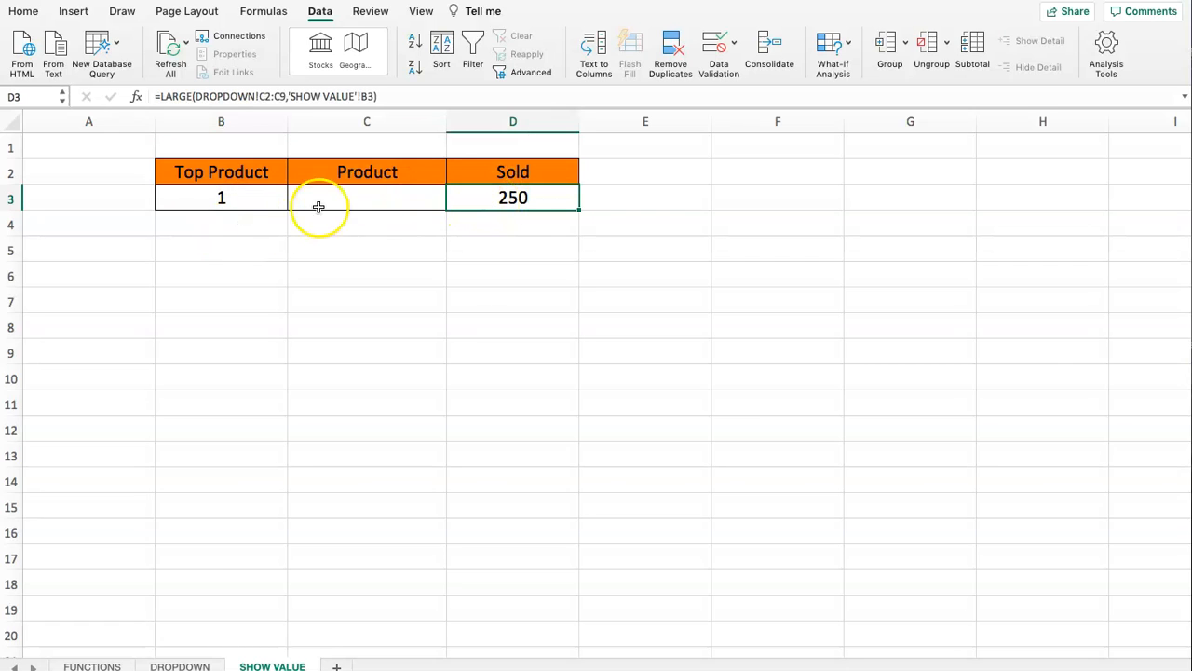
{"action": "left_click", "coordinate": [239, 198]}
{"action": "left_click", "coordinate": [292, 200]}
{"action": "left_click", "coordinate": [165, 235]}
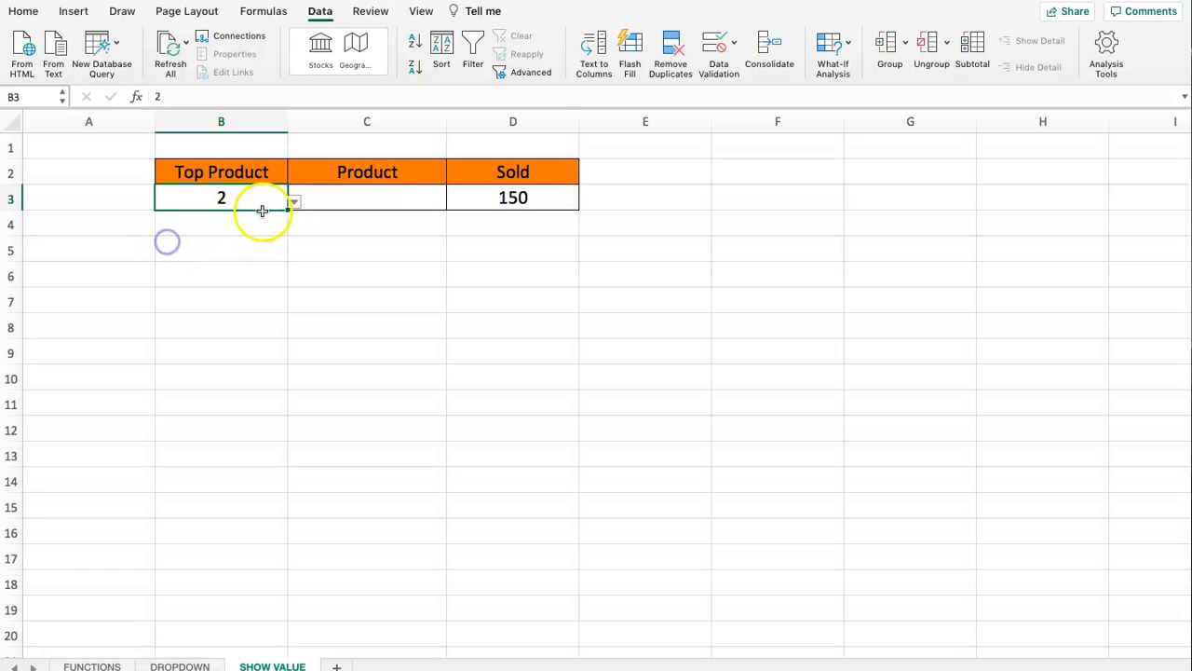
- Check the Sold result against the Banana Cake and Brewed Coffee rows on the DROPDOWN sheet
{"action": "left_click", "coordinate": [171, 663]}
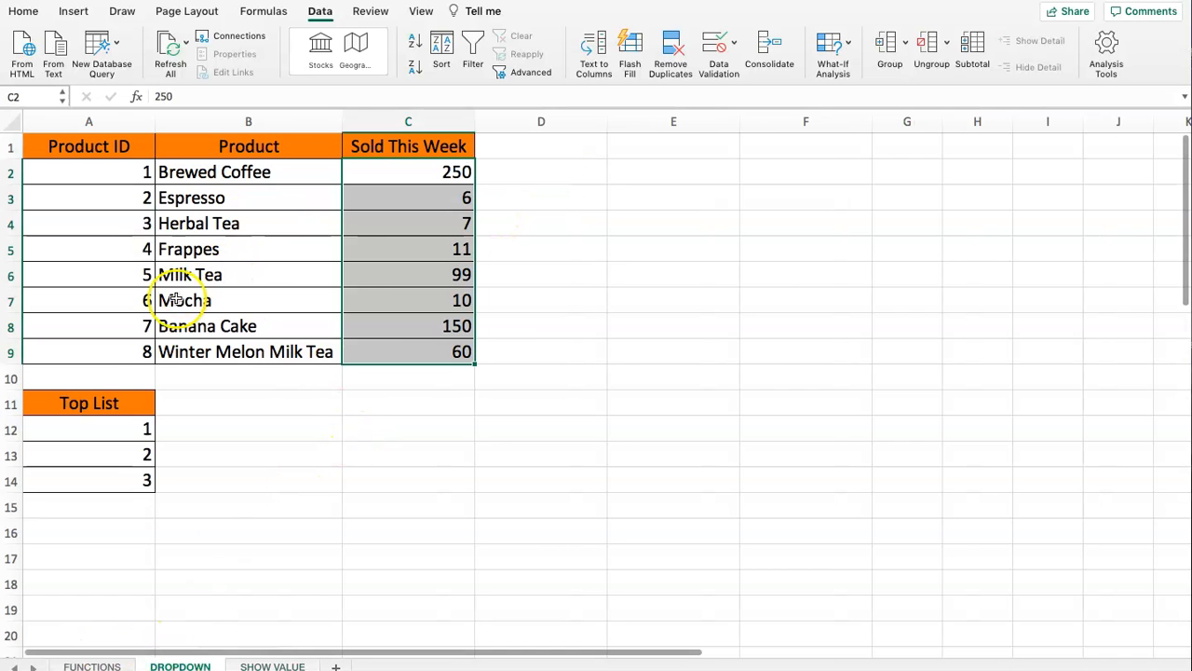
{"action": "left_click", "coordinate": [298, 228]}
{"action": "left_click_drag", "start_coordinate": [106, 322], "coordinate": [403, 321]}
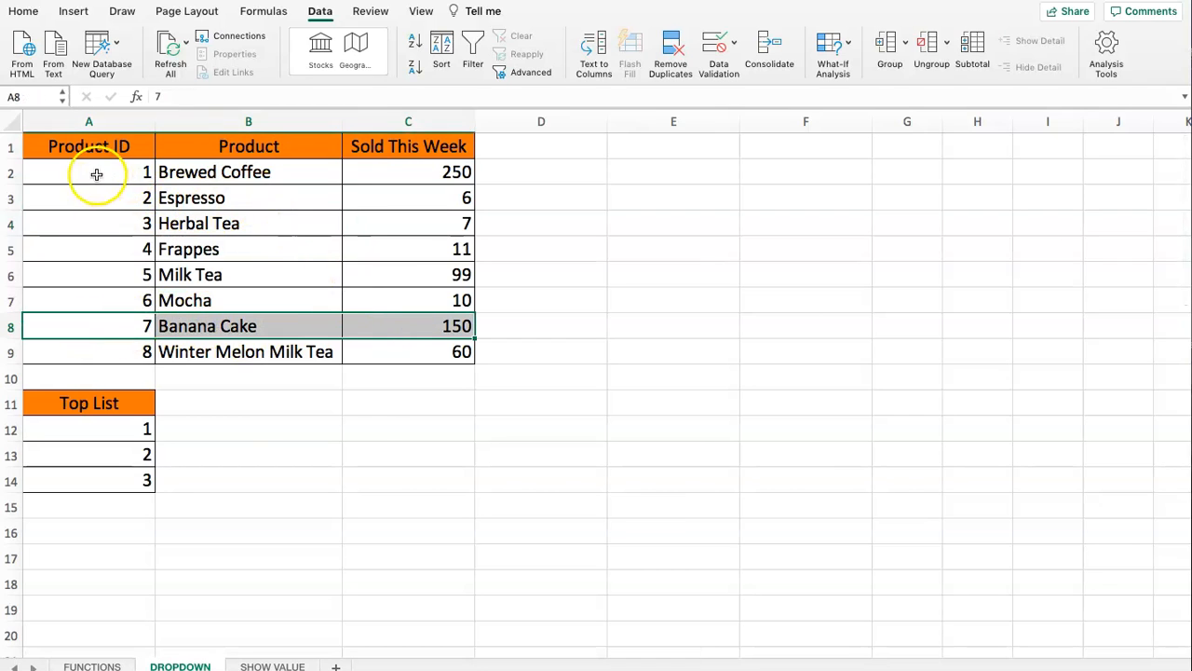
{"action": "left_click_drag", "start_coordinate": [96, 171], "coordinate": [415, 170]}
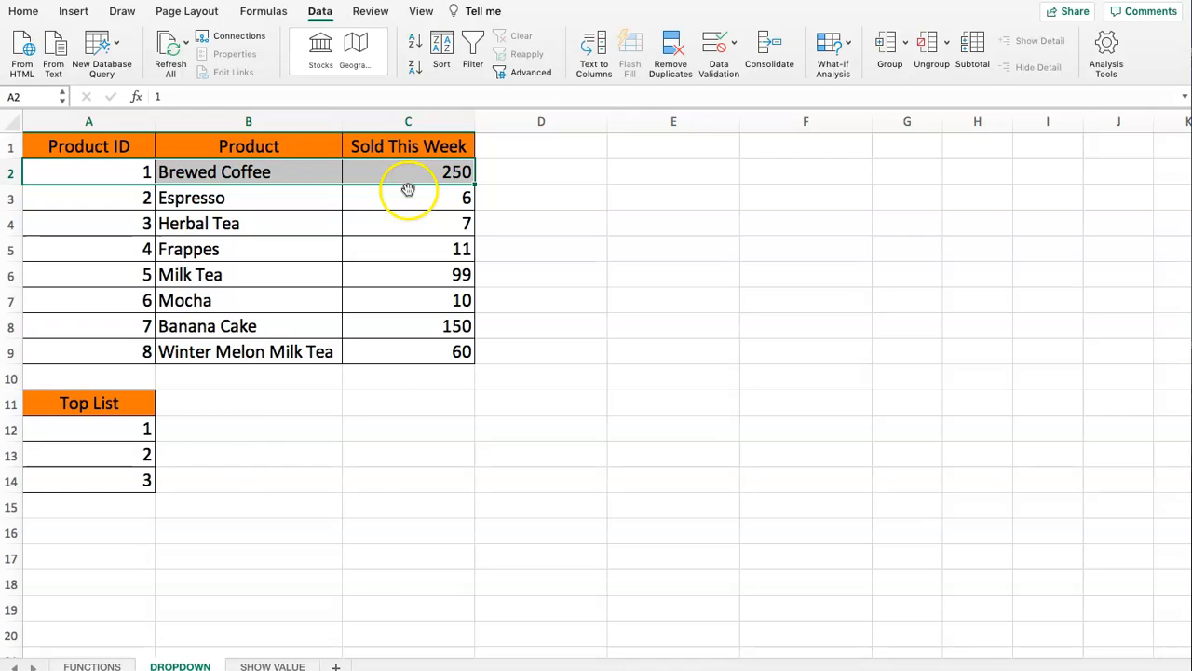
- Start a VLOOKUP formula in the Product cell C3 of the SHOW VALUE sheet, with lookup value D3 and table array DROPDOWN!B2:C9
{"action": "left_click", "coordinate": [265, 665]}
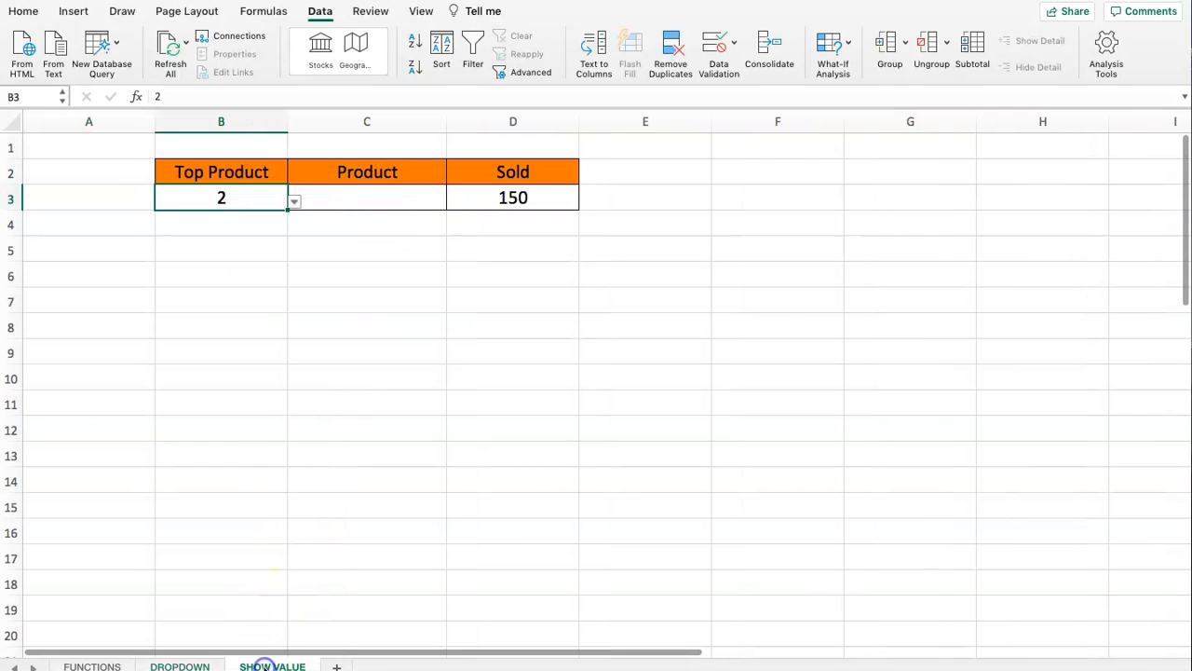
{"action": "left_click", "coordinate": [353, 206]}
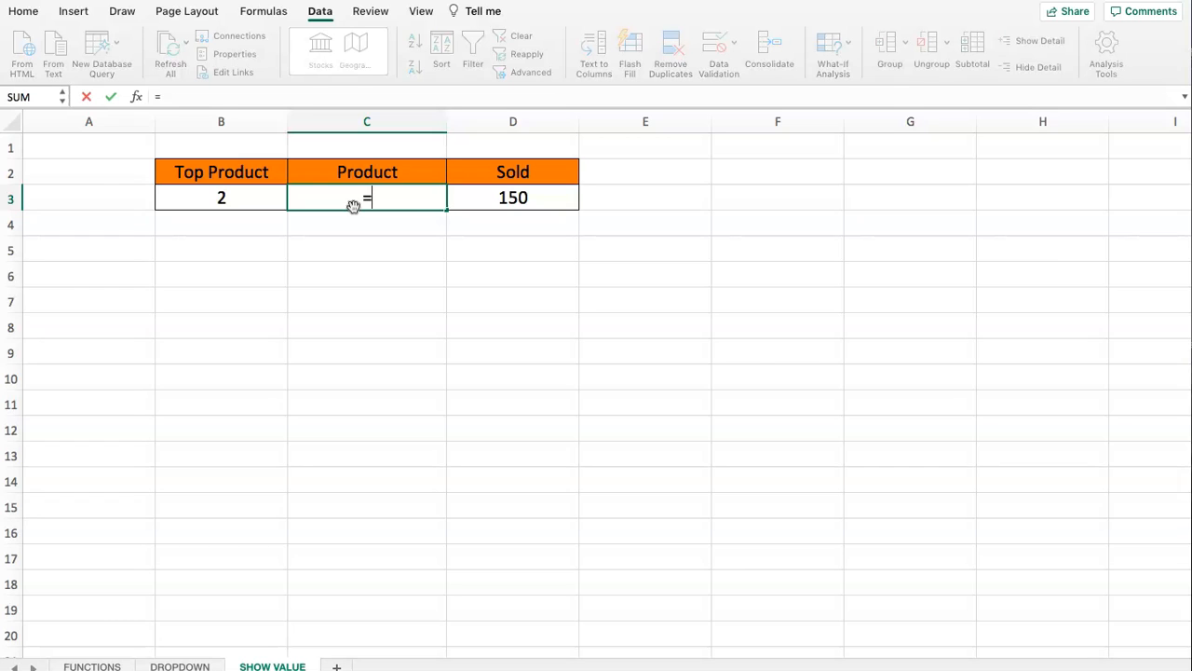
{"action": "type", "text": "VLOOKUP"}
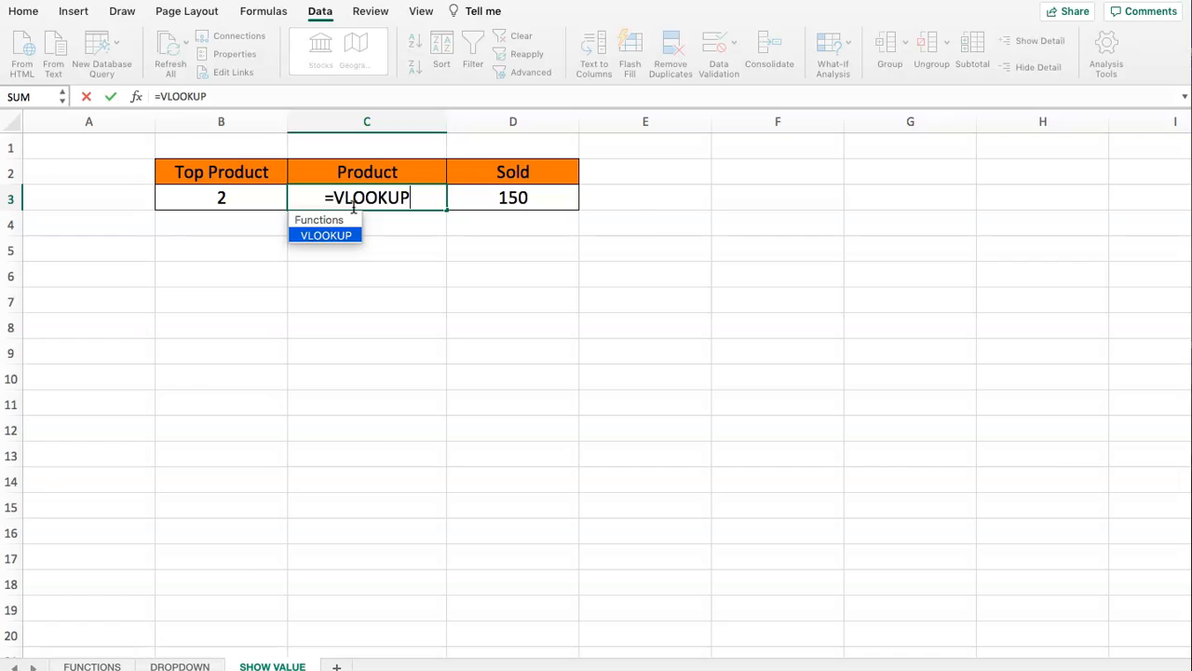
{"action": "type", "text": "("}
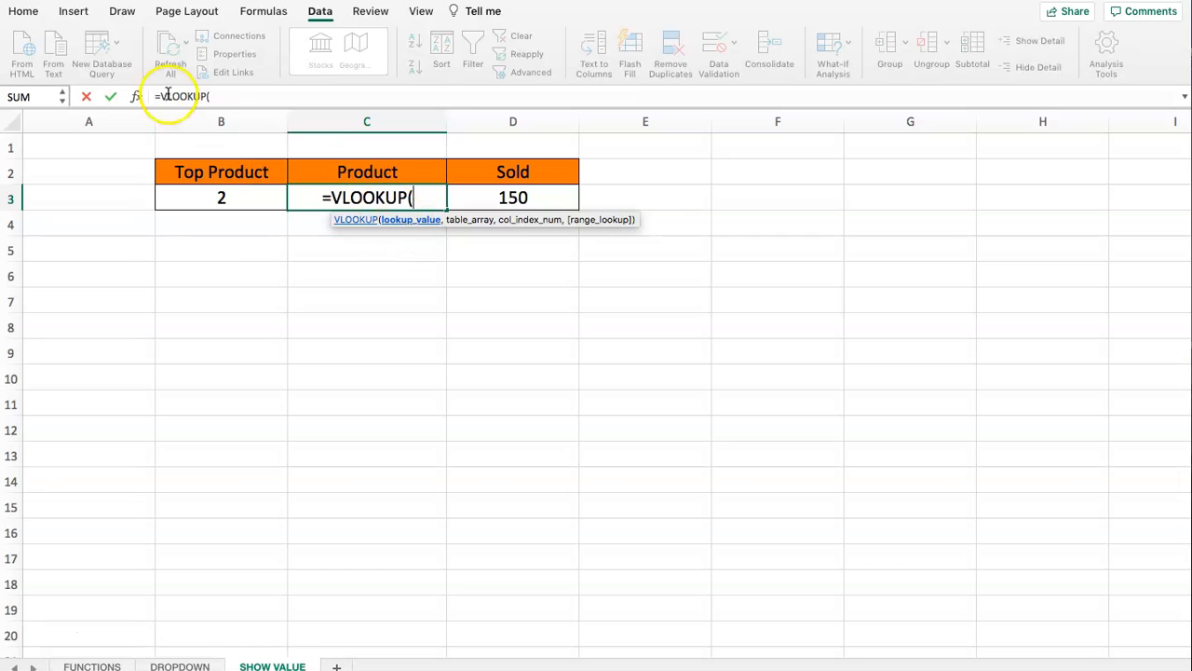
{"action": "left_click", "coordinate": [216, 96]}
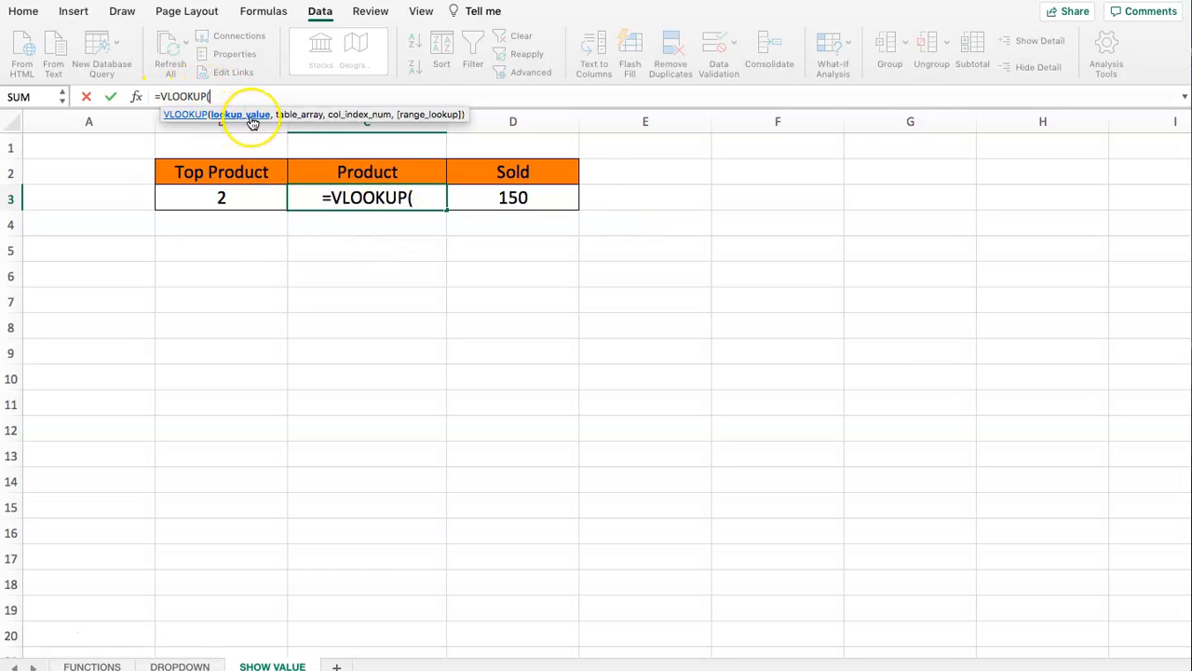
{"action": "left_click", "coordinate": [526, 197]}
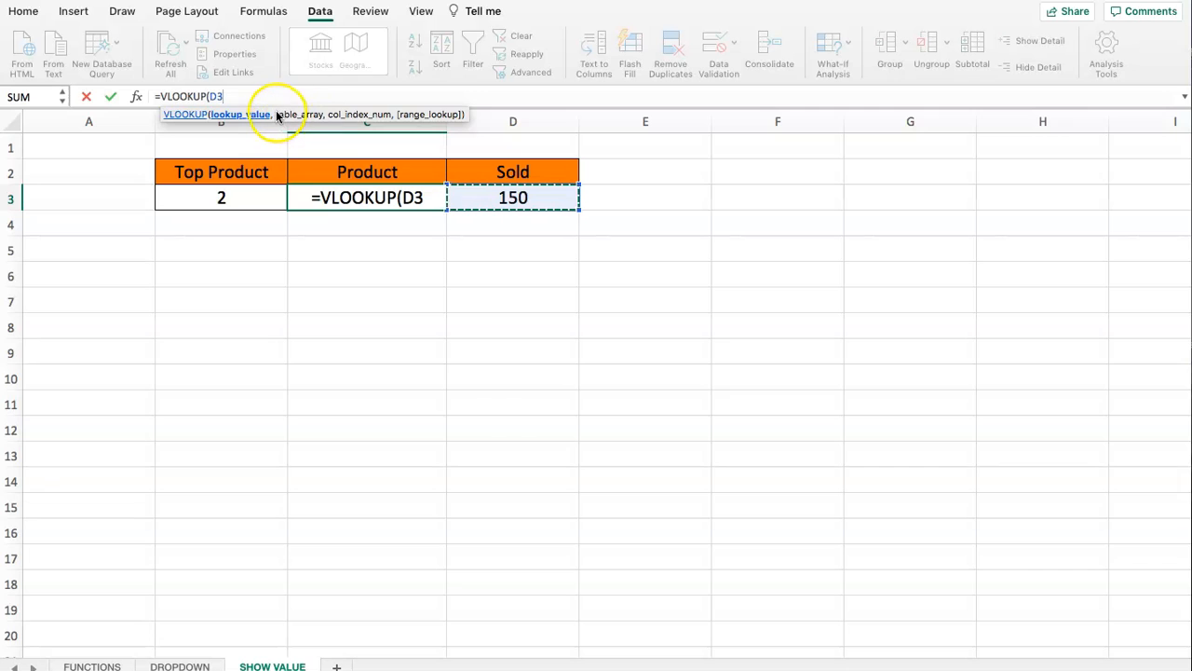
{"action": "type", "text": ","}
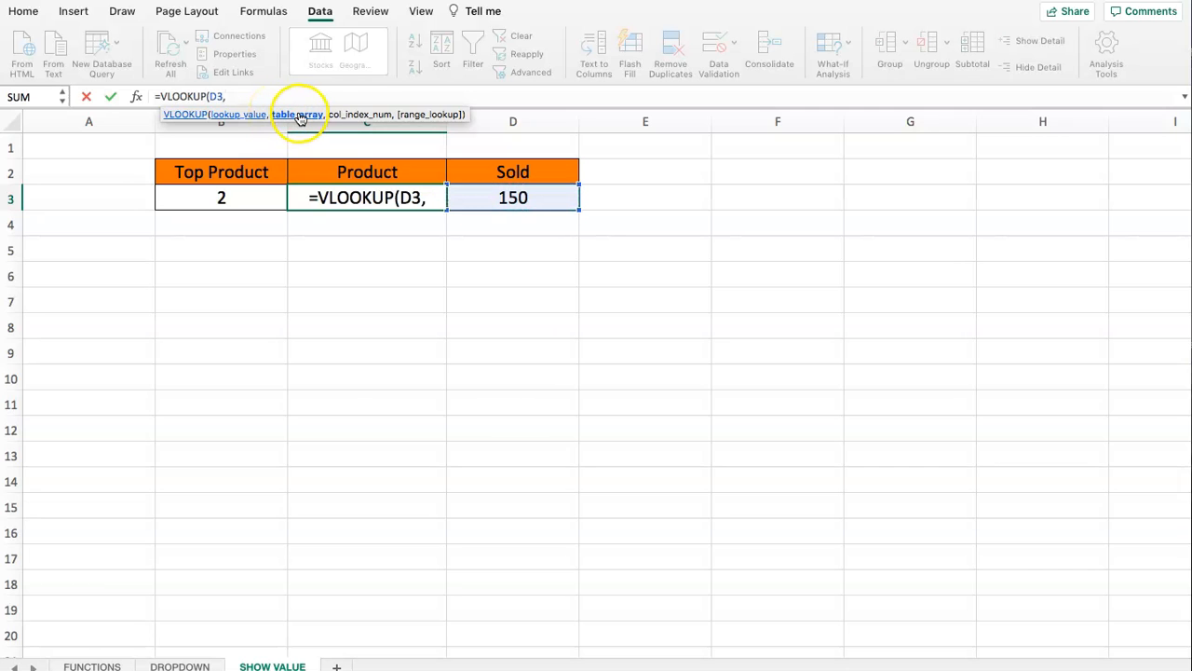
{"action": "left_click", "coordinate": [180, 666]}
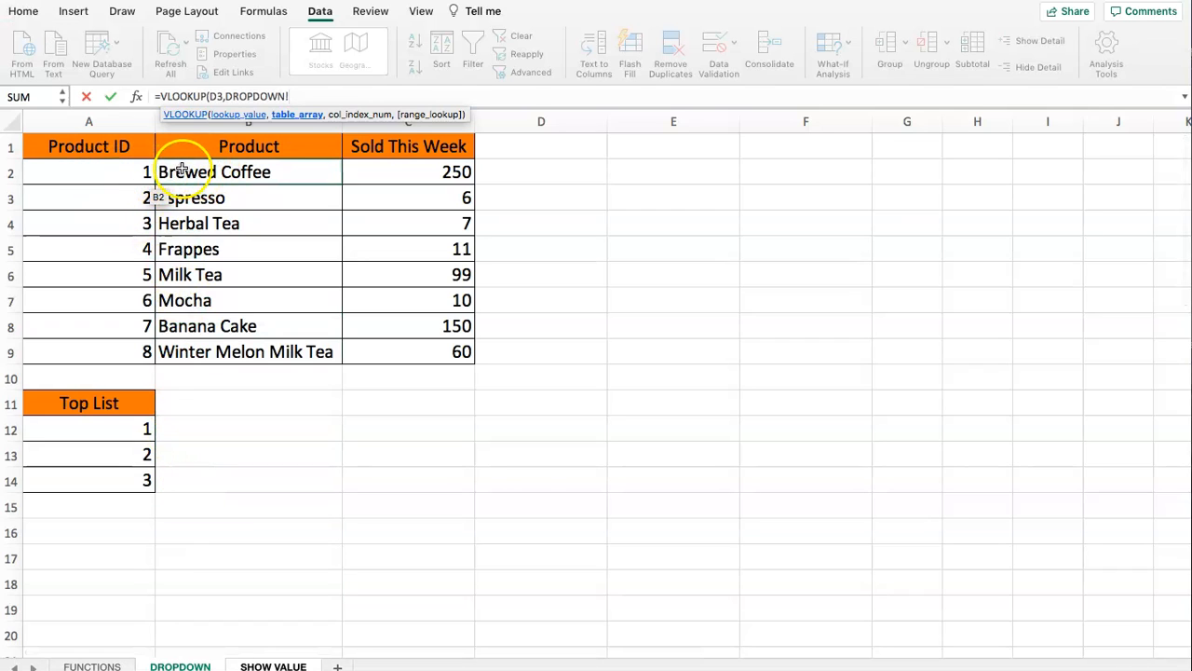
{"action": "left_click_drag", "start_coordinate": [163, 177], "coordinate": [395, 352]}
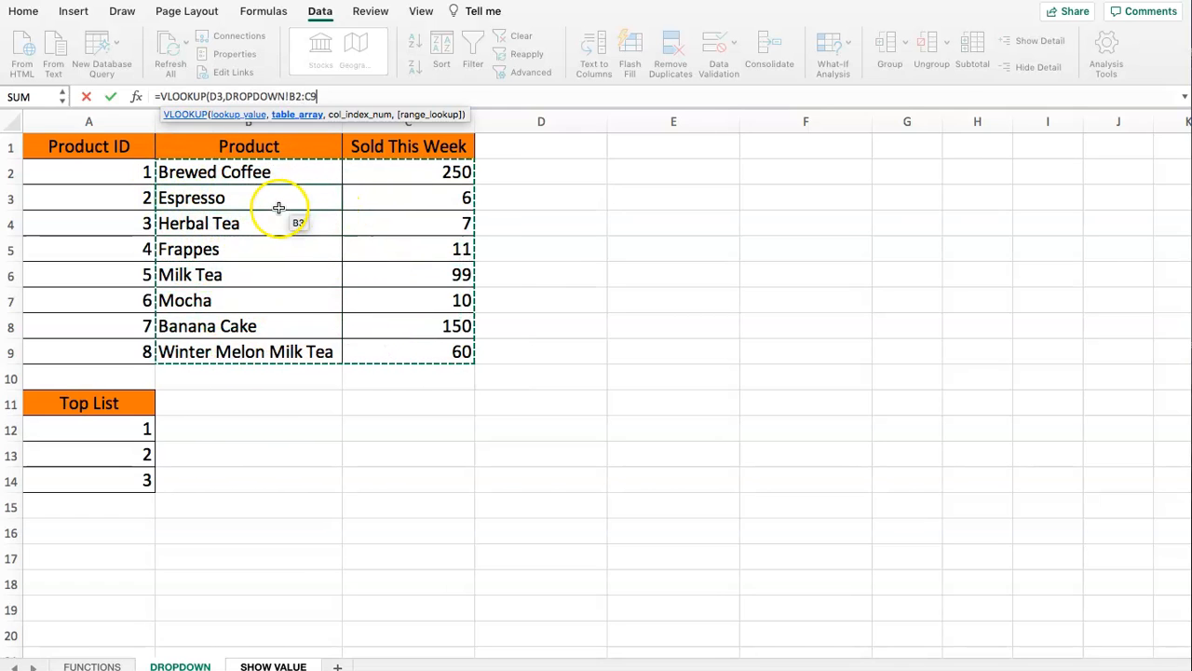
{"action": "type", "text": ","}
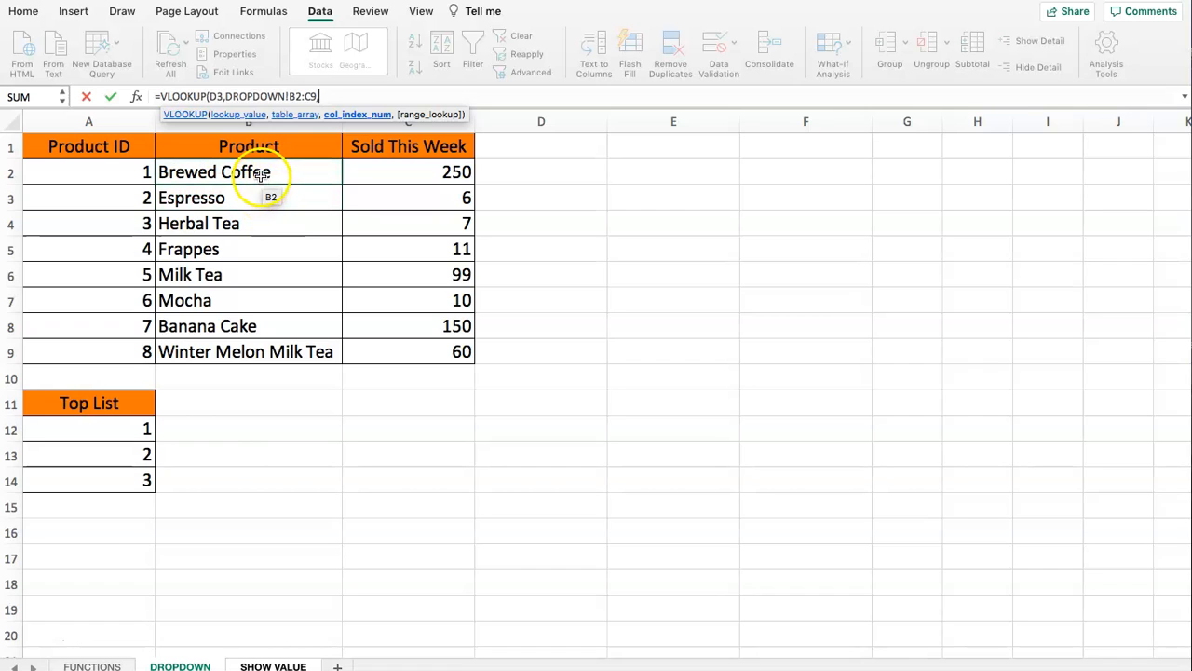
- Complete the VLOOKUP formula with column index 1 and FALSE for an exact match, and commit it
{"action": "type", "text": ","}
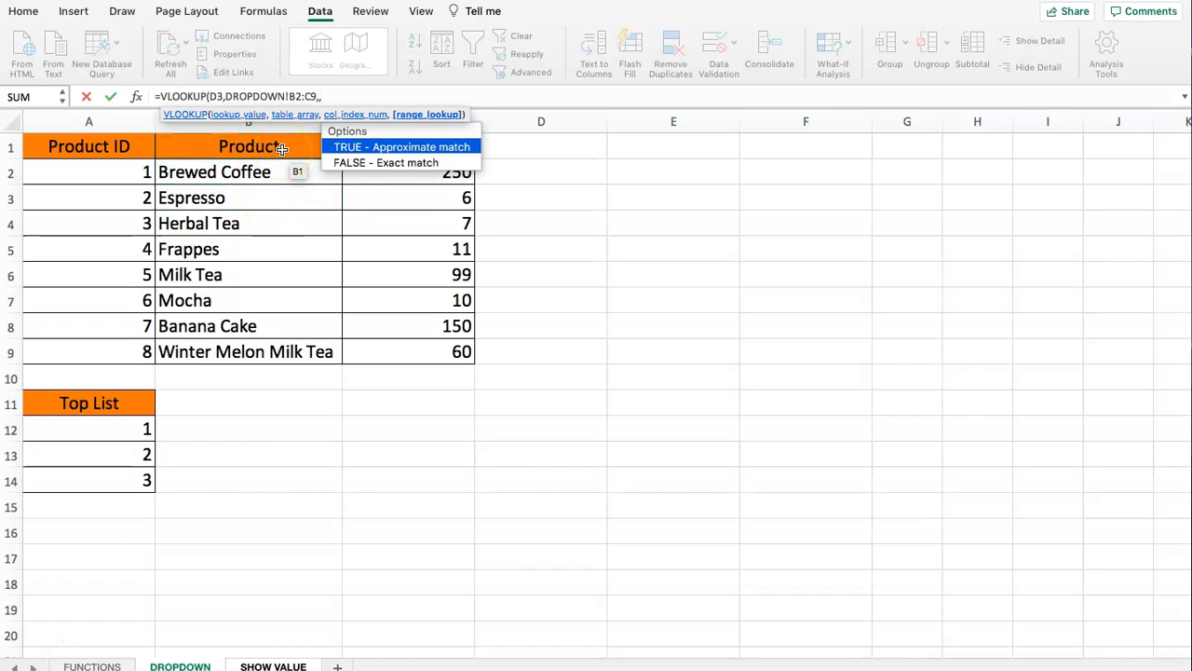
{"action": "key", "text": "BackSpace"}
{"action": "type", "text": "1,"}
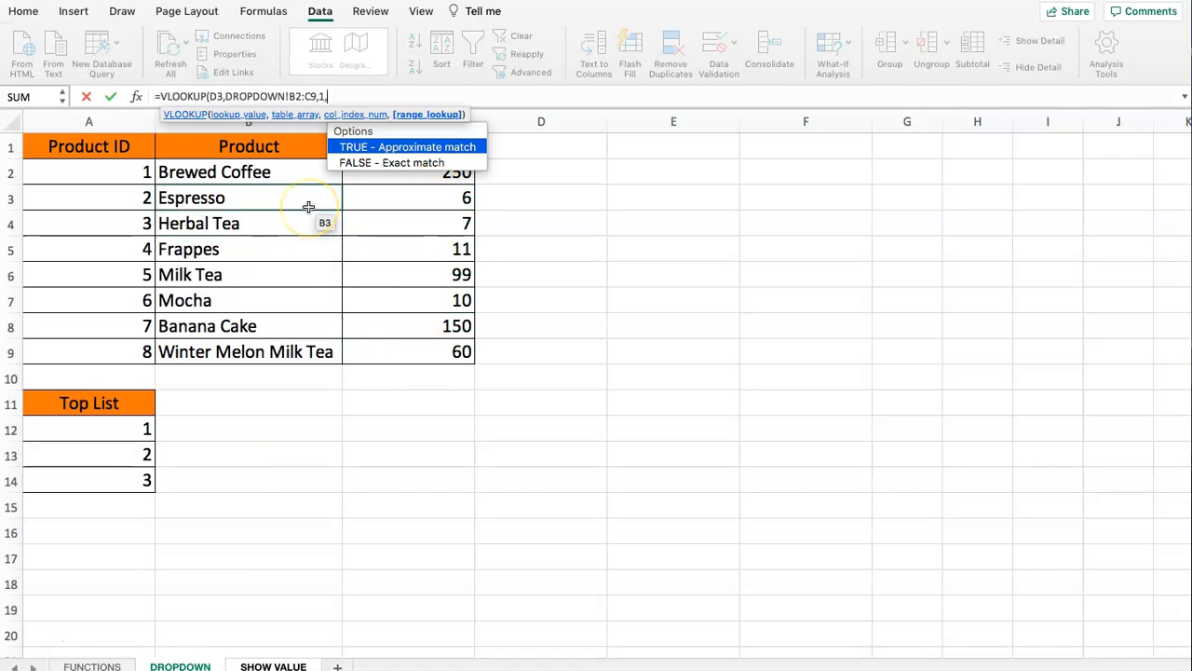
{"action": "double_click", "coordinate": [382, 162]}
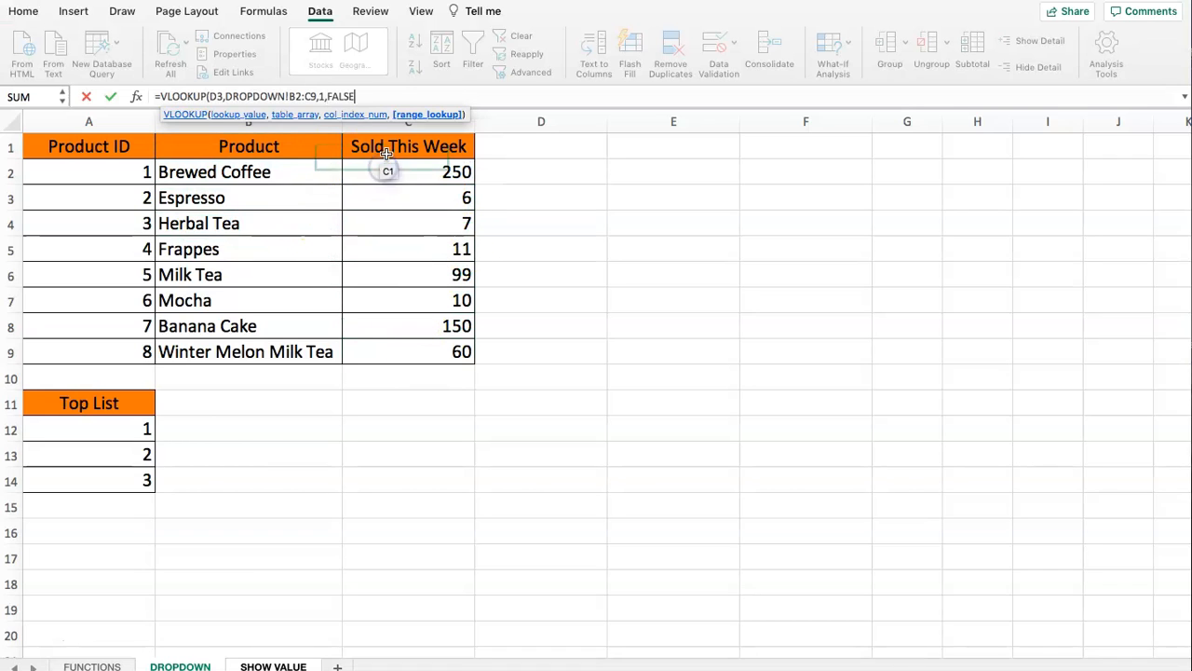
{"action": "type", "text": ")"}
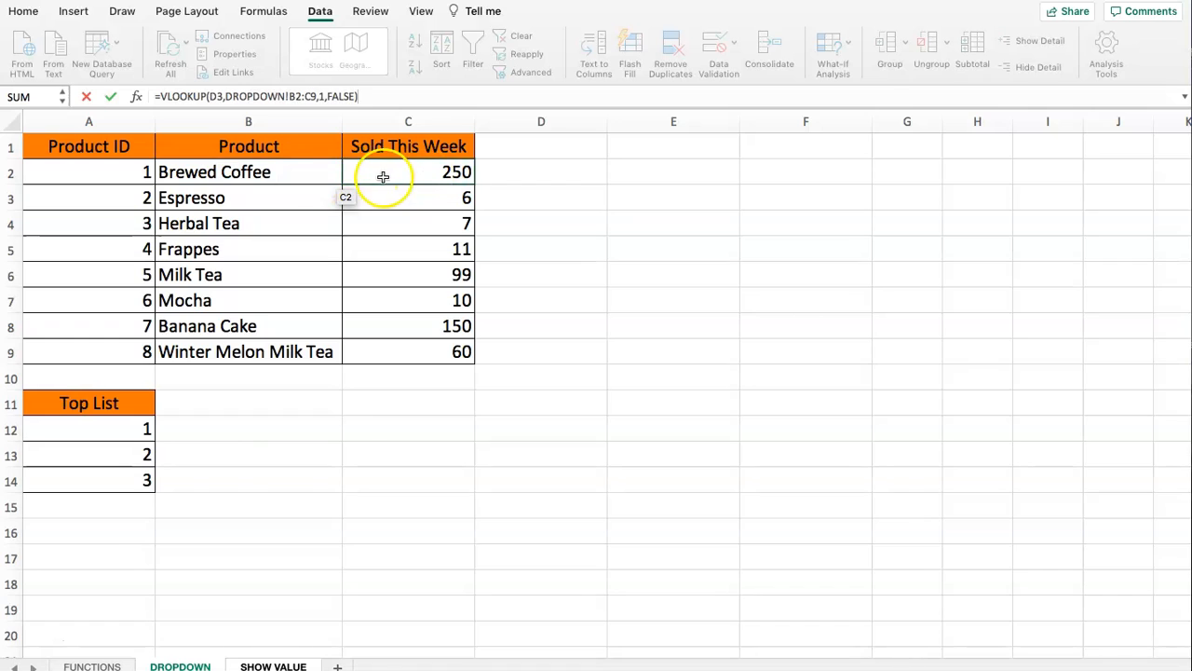
{"action": "key", "text": "Return"}
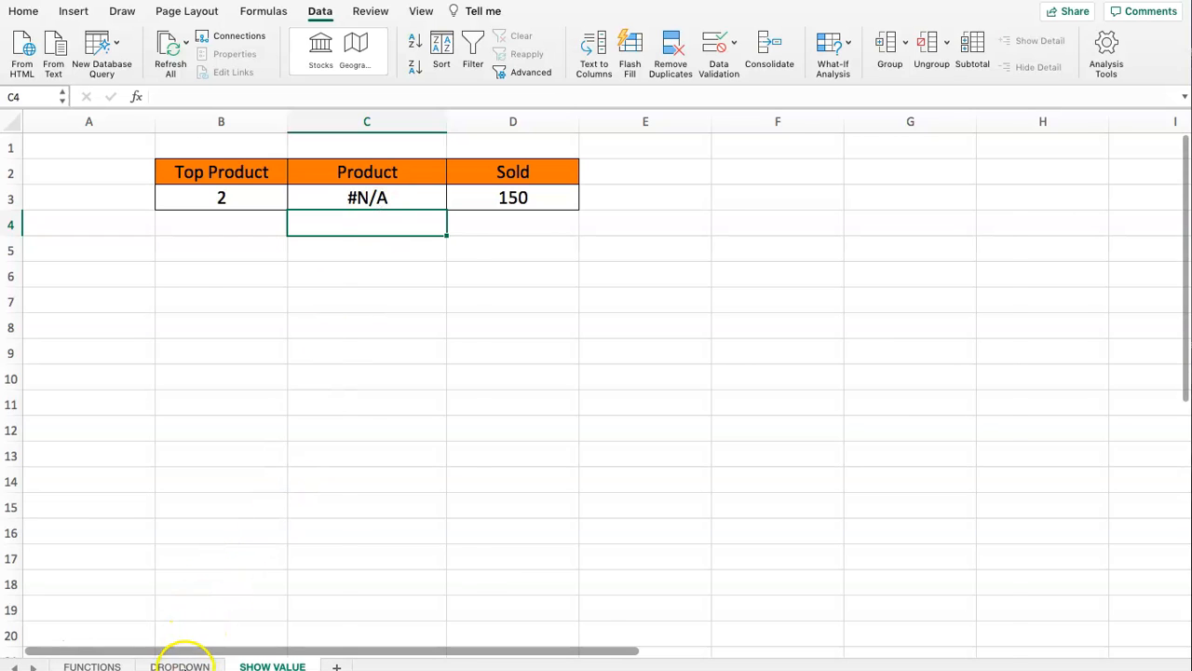
- Start a CHOOSE formula in cell C11 of the DROPDOWN sheet, with index number 3
{"action": "left_click", "coordinate": [180, 665]}
{"action": "left_click", "coordinate": [569, 272]}
{"action": "left_click", "coordinate": [569, 174]}
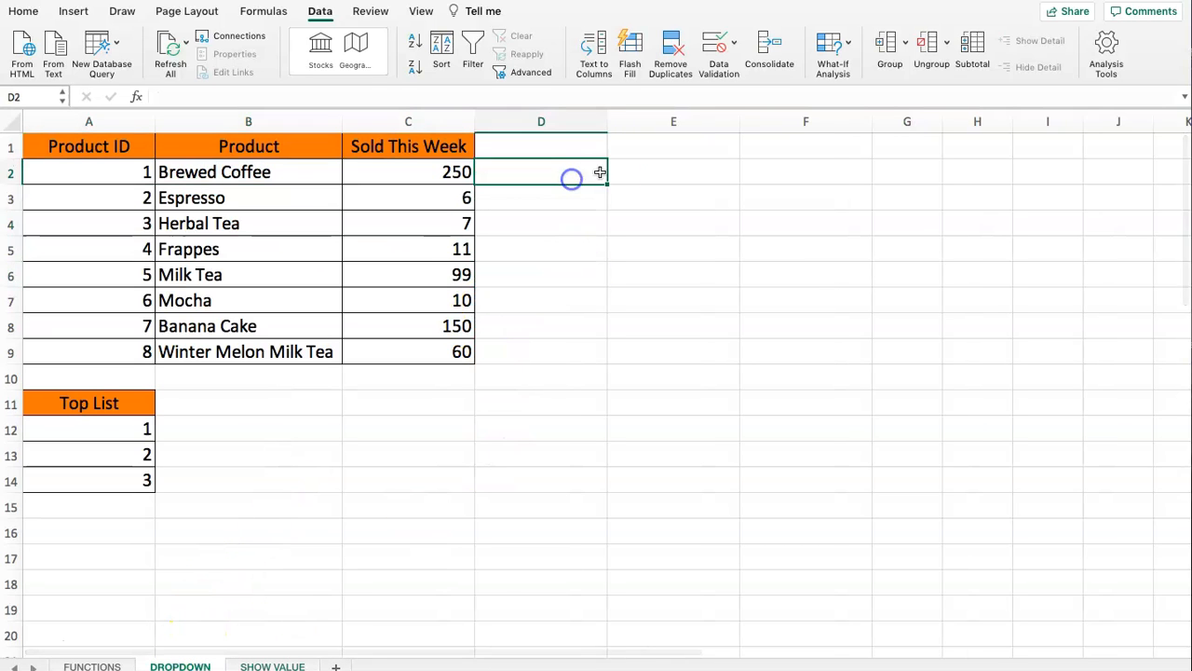
{"action": "left_click", "coordinate": [616, 175]}
{"action": "key", "text": "Up"}
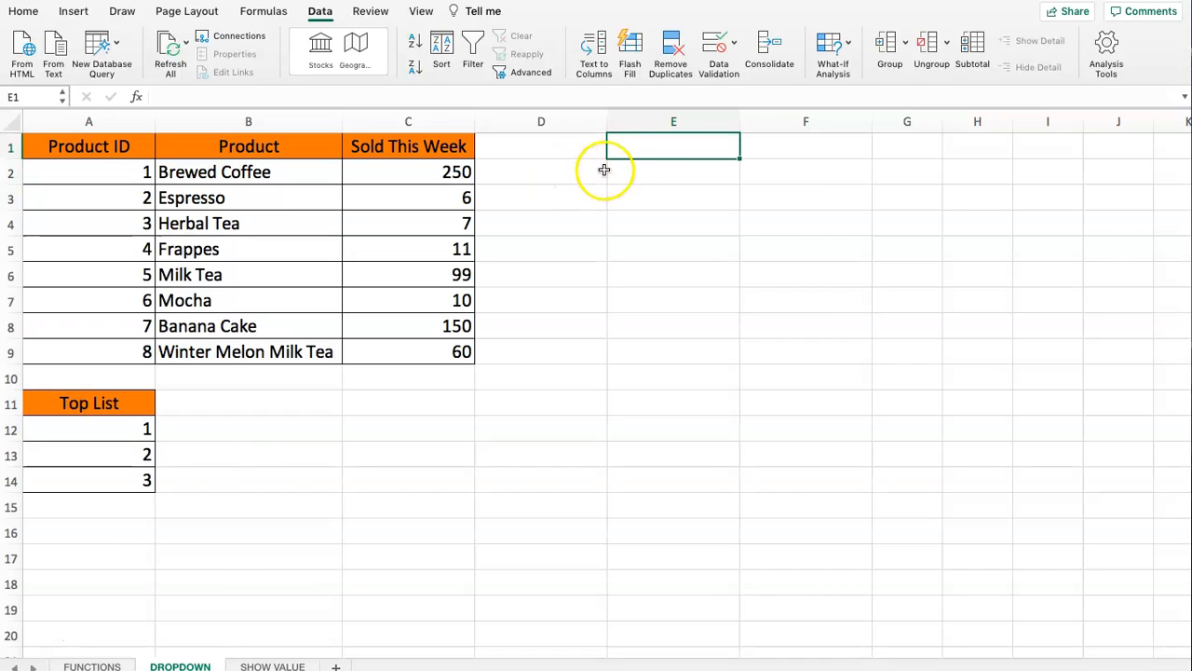
{"action": "left_click_drag", "start_coordinate": [646, 149], "coordinate": [692, 296]}
{"action": "left_click", "coordinate": [244, 407]}
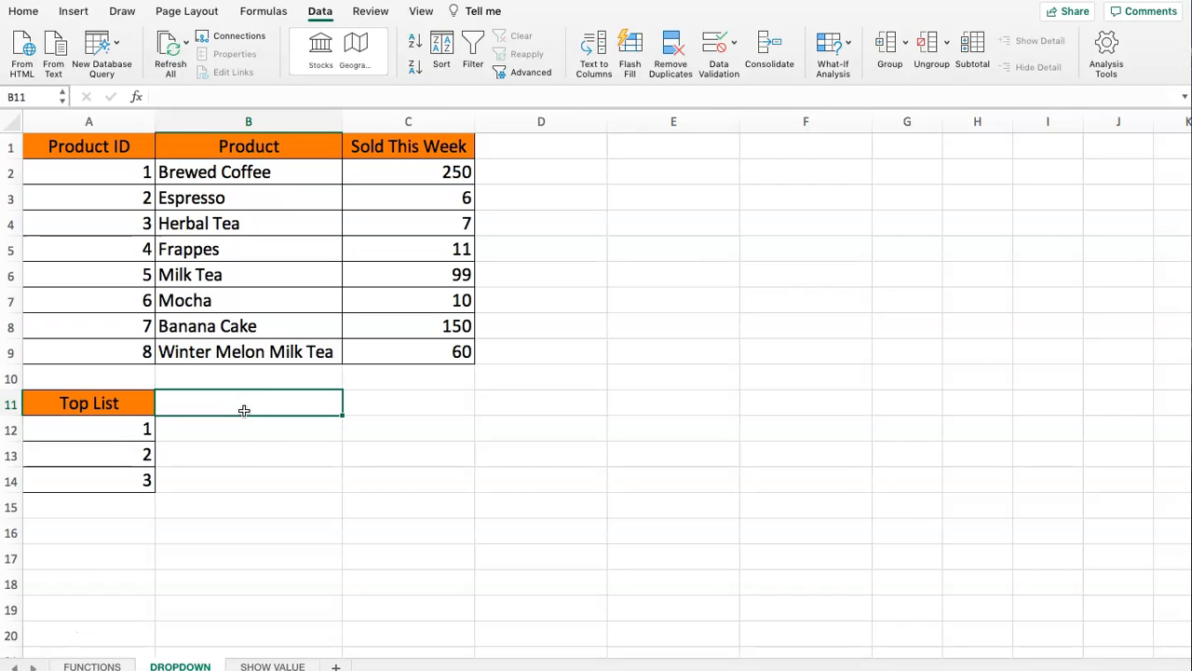
{"action": "key", "text": "Right"}
{"action": "type", "text": "=CHOOS"}
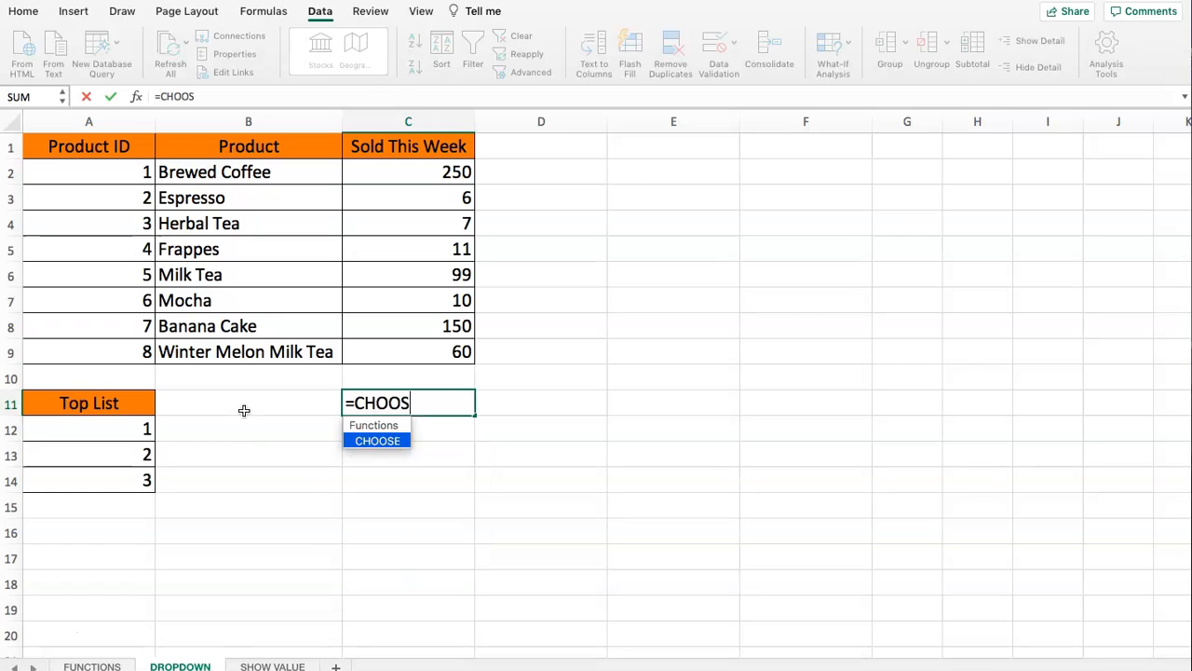
{"action": "type", "text": "E(3"}
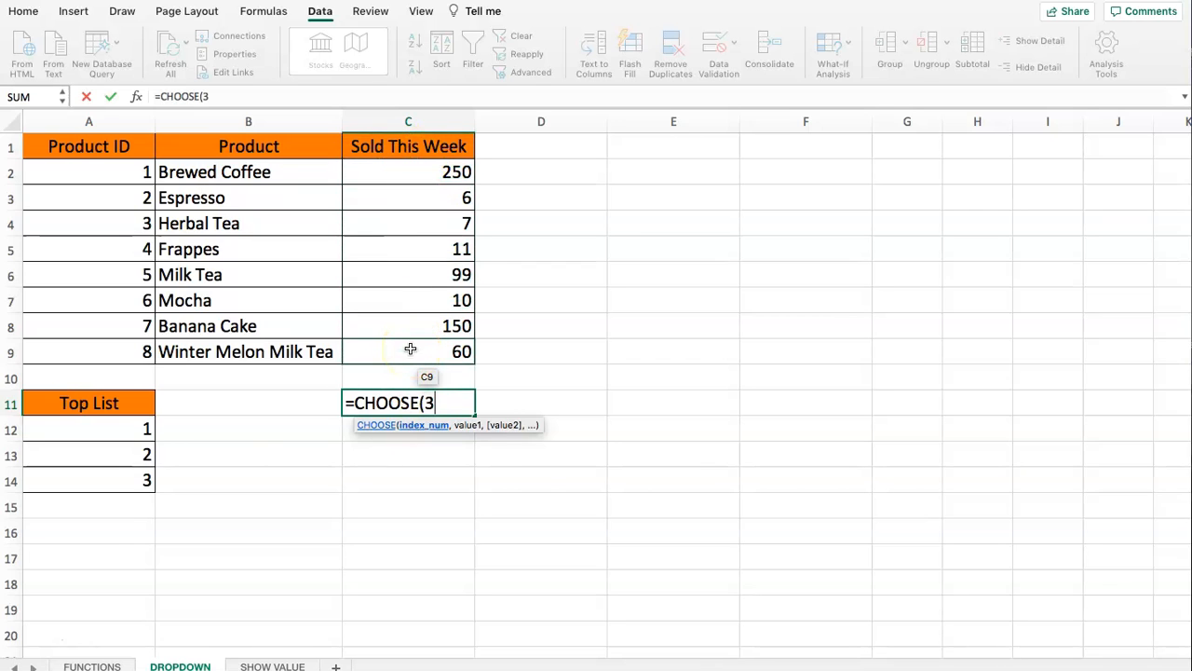
{"action": "type", "text": ","}
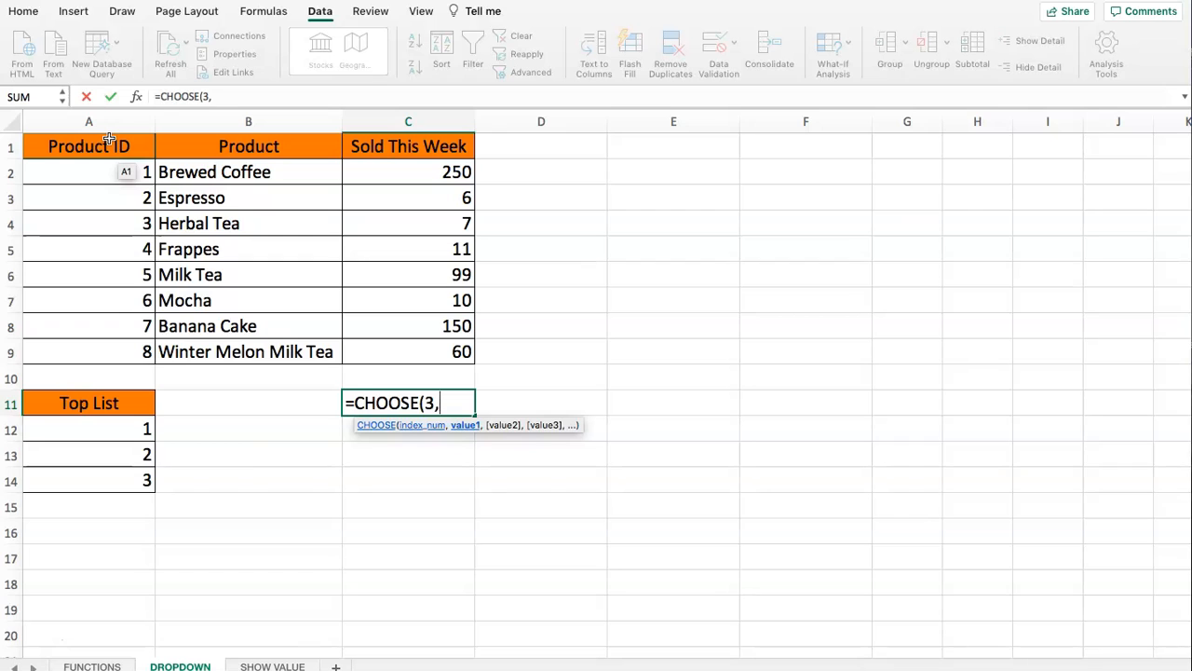
- Complete the CHOOSE formula with A1:A9, B1:B9 and C1:C9 as its three values, and commit it
{"action": "left_click_drag", "start_coordinate": [109, 139], "coordinate": [102, 351]}
{"action": "type", "text": ","}
{"action": "left_click_drag", "start_coordinate": [248, 142], "coordinate": [277, 346]}
{"action": "type", "text": ","}
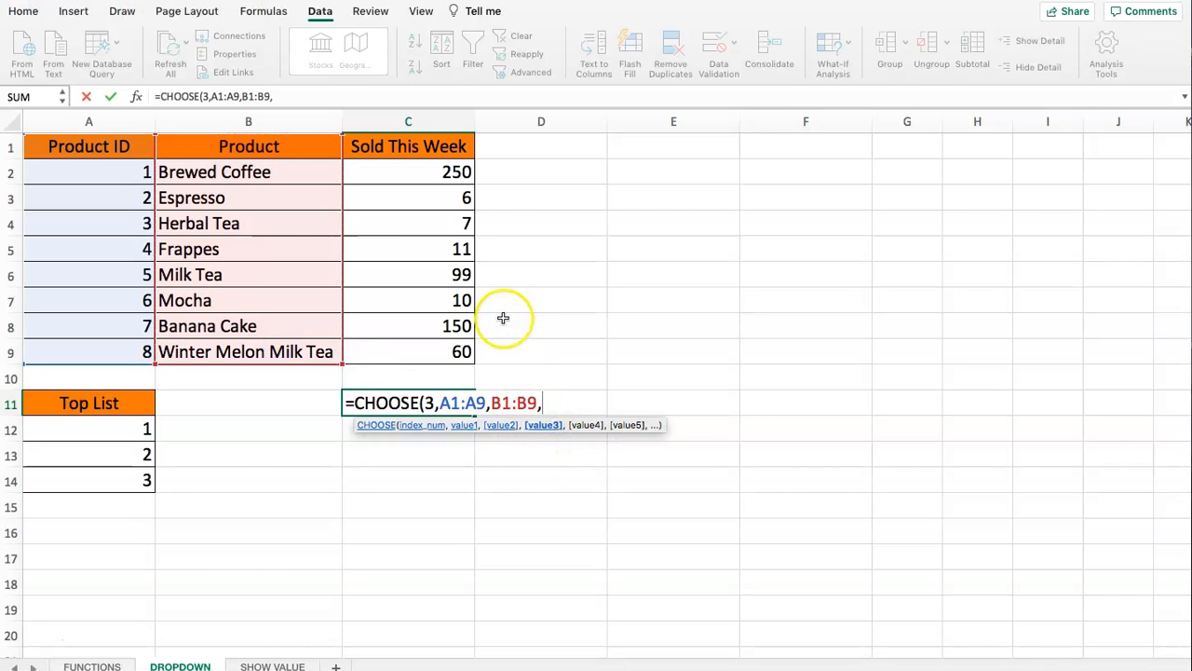
{"action": "left_click_drag", "start_coordinate": [410, 146], "coordinate": [432, 354]}
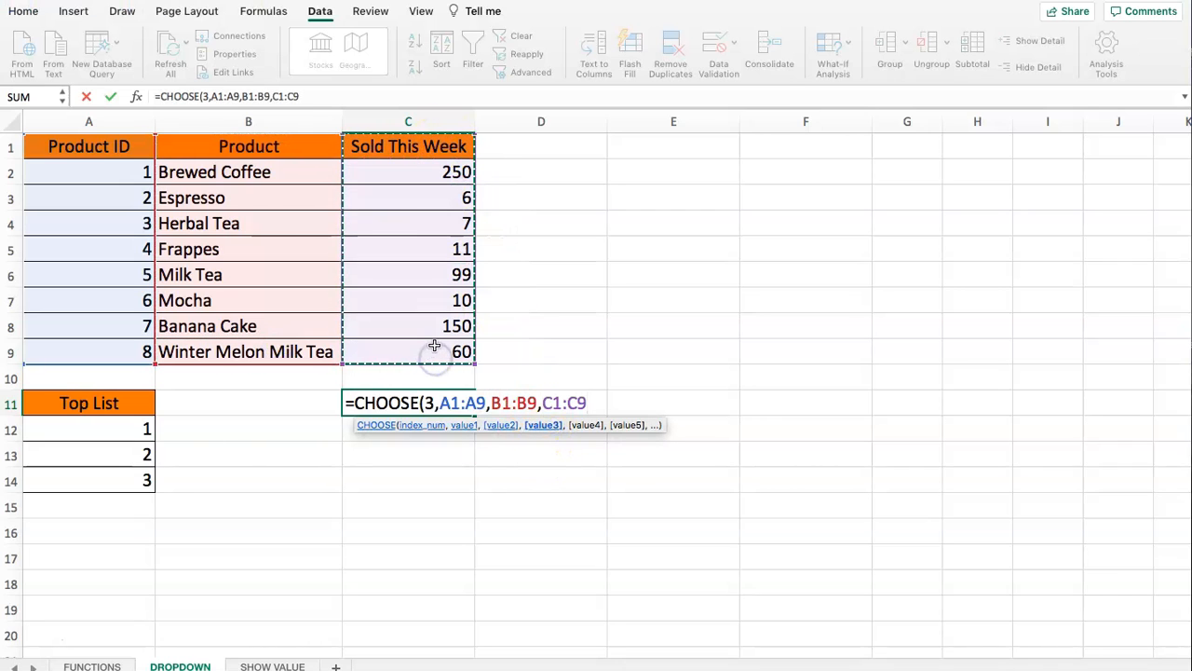
{"action": "type", "text": ")"}
{"action": "key", "text": "Return"}
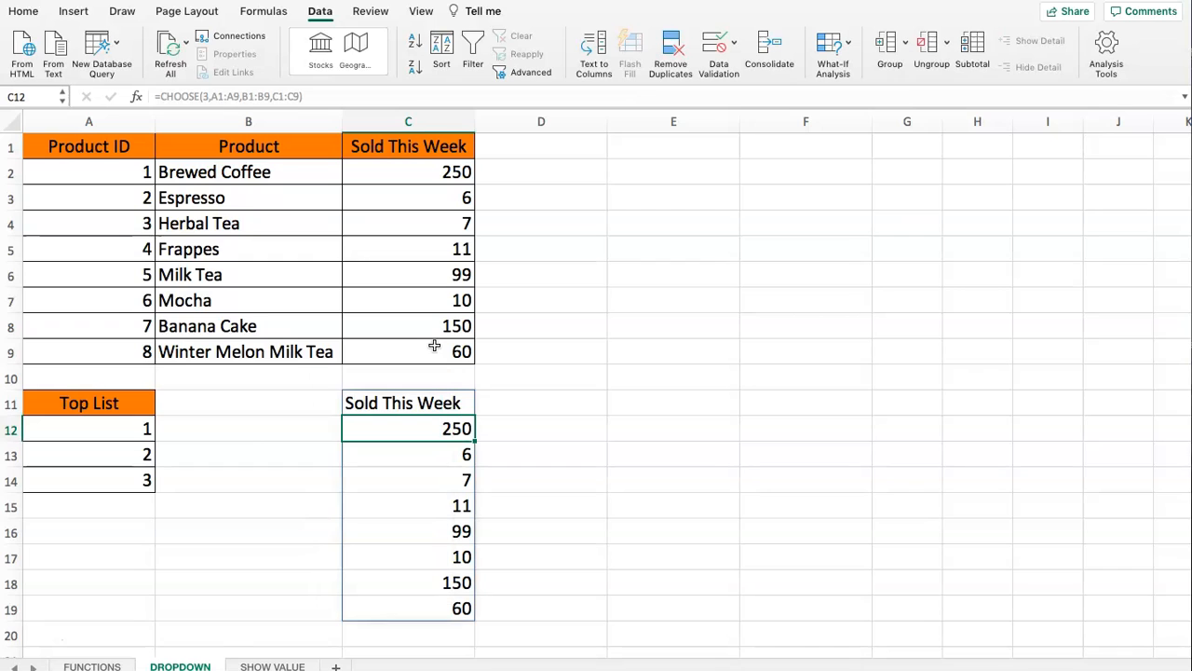
- Compare the formula output in C11:C19 with the Sold This Week column in C1:C9
{"action": "left_click_drag", "start_coordinate": [407, 408], "coordinate": [416, 608]}
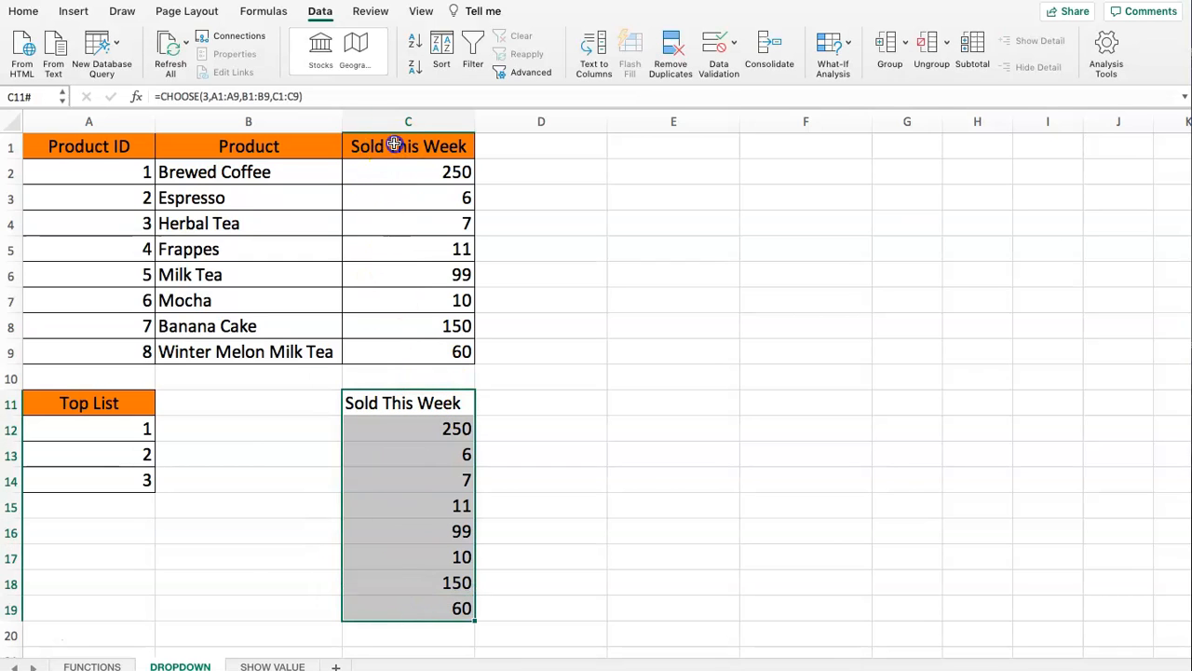
{"action": "left_click_drag", "start_coordinate": [400, 142], "coordinate": [403, 351]}
{"action": "left_click_drag", "start_coordinate": [401, 395], "coordinate": [413, 601]}
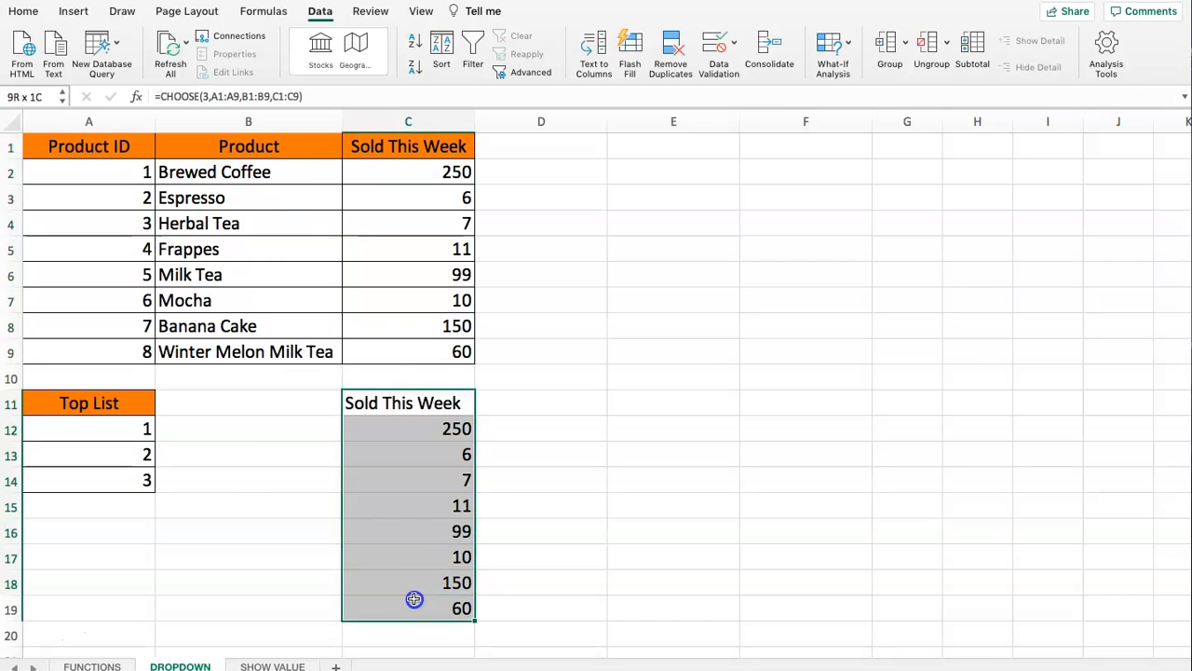
{"action": "left_click", "coordinate": [391, 386]}
- Set the index number of the CHOOSE formula in C11 to 2
{"action": "left_click", "coordinate": [426, 404]}
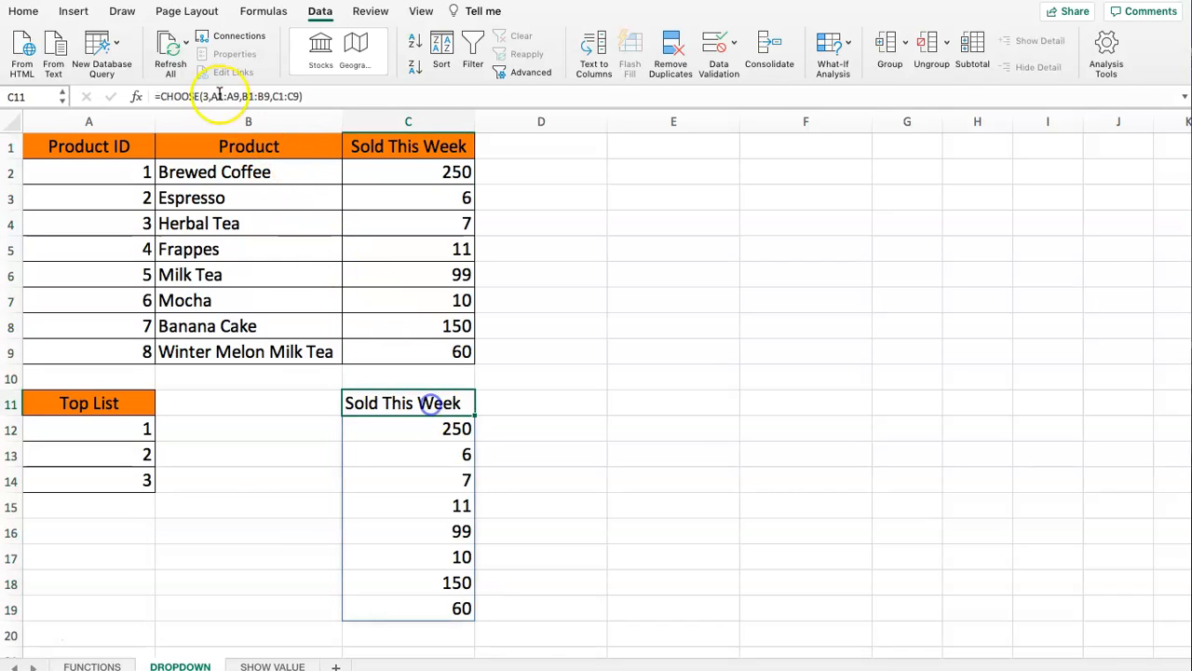
{"action": "left_click", "coordinate": [207, 97]}
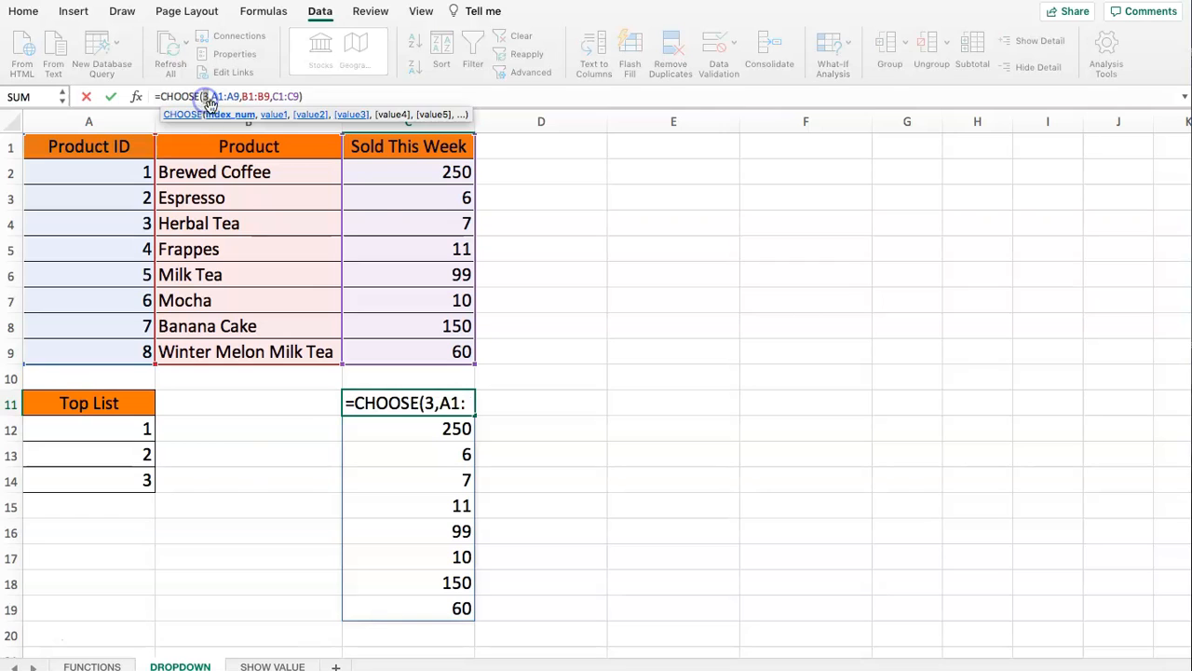
{"action": "key", "text": "BackSpace"}
{"action": "type", "text": "2"}
{"action": "key", "text": "Return"}
- Compare the new formula output starting in C11 with the Product and Sold This Week columns above
{"action": "left_click_drag", "start_coordinate": [210, 166], "coordinate": [230, 352]}
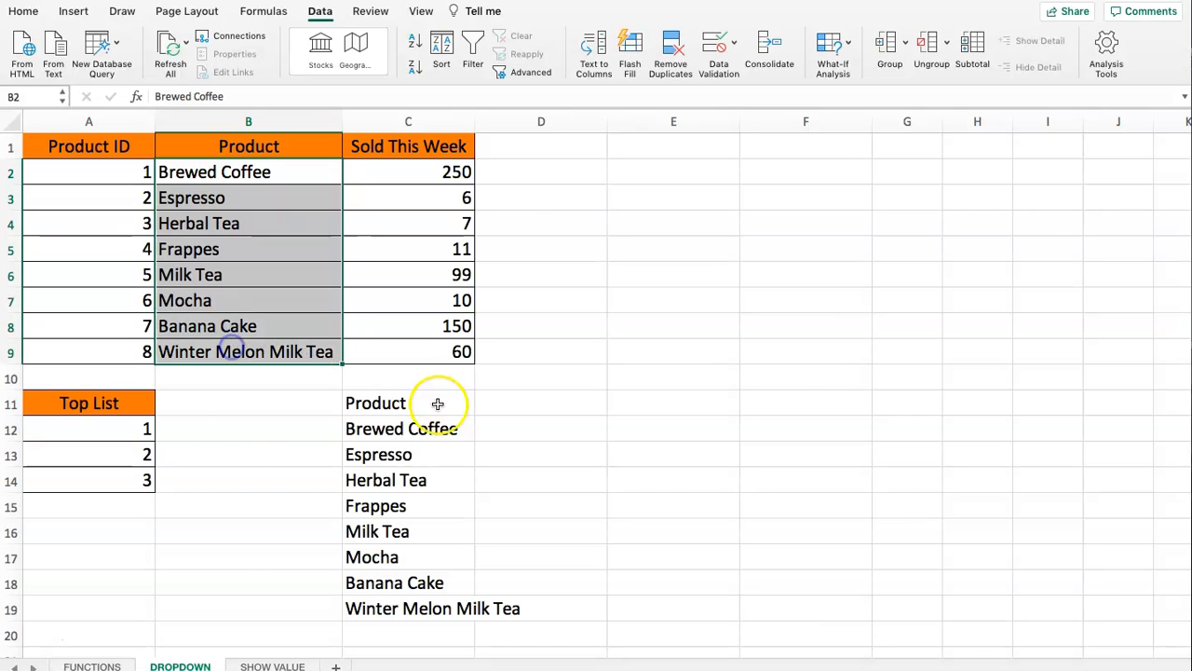
{"action": "left_click", "coordinate": [391, 404]}
{"action": "left_click_drag", "start_coordinate": [380, 152], "coordinate": [402, 343]}
{"action": "left_click", "coordinate": [389, 403]}
- Number the three table columns in row 10 by entering 3 in C10, 2 in B10 and 1 in A10
{"action": "left_click", "coordinate": [387, 380]}
{"action": "type", "text": "3"}
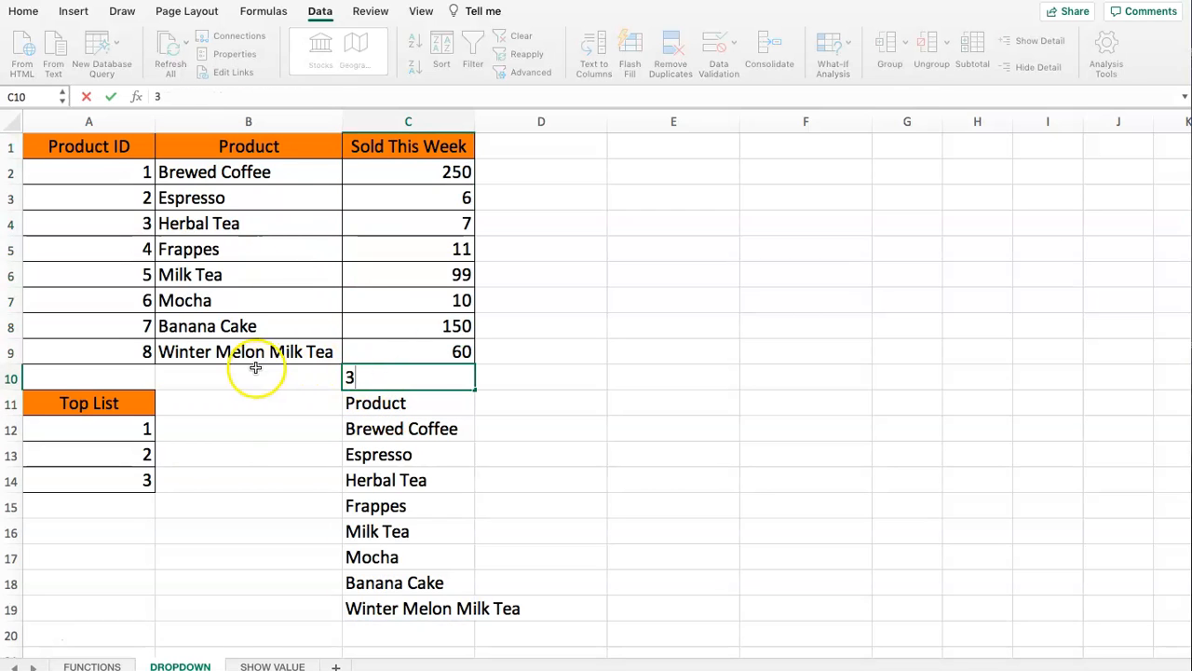
{"action": "left_click", "coordinate": [255, 368]}
{"action": "type", "text": "2"}
{"action": "left_click", "coordinate": [133, 376]}
{"action": "type", "text": "1"}
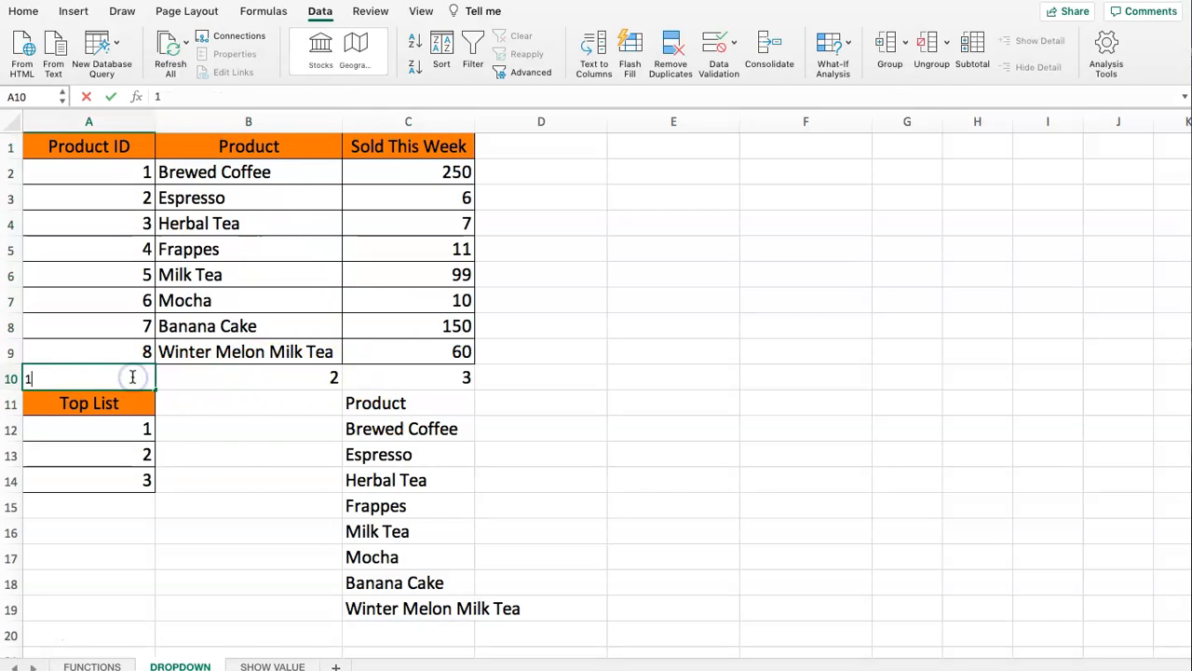
{"action": "left_click", "coordinate": [229, 434]}
- Examine the CHOOSE output in C11:C19 and its index number against the column numbers in A10:C10
{"action": "left_click_drag", "start_coordinate": [434, 405], "coordinate": [420, 608]}
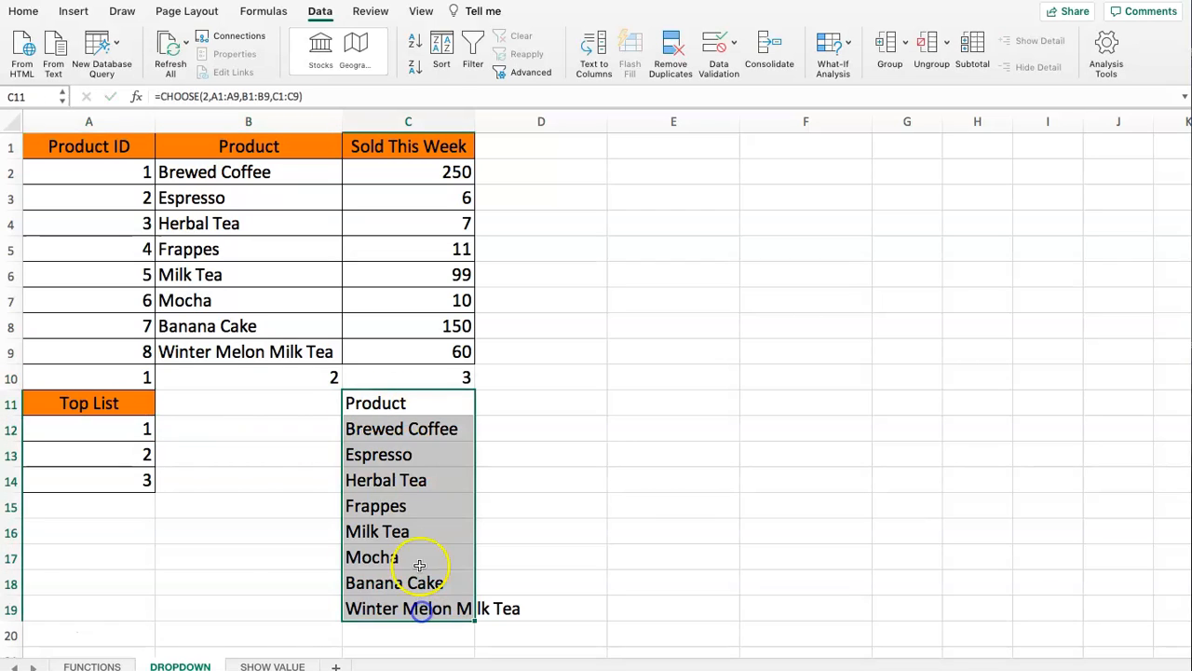
{"action": "left_click", "coordinate": [387, 404]}
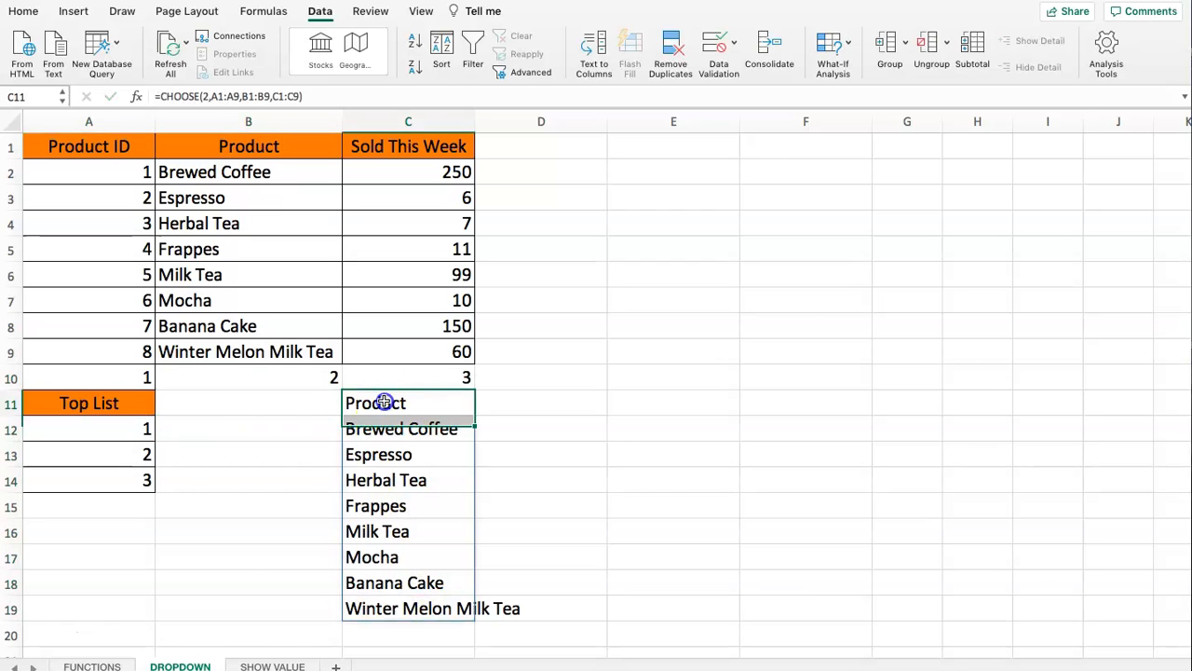
{"action": "left_click", "coordinate": [205, 96]}
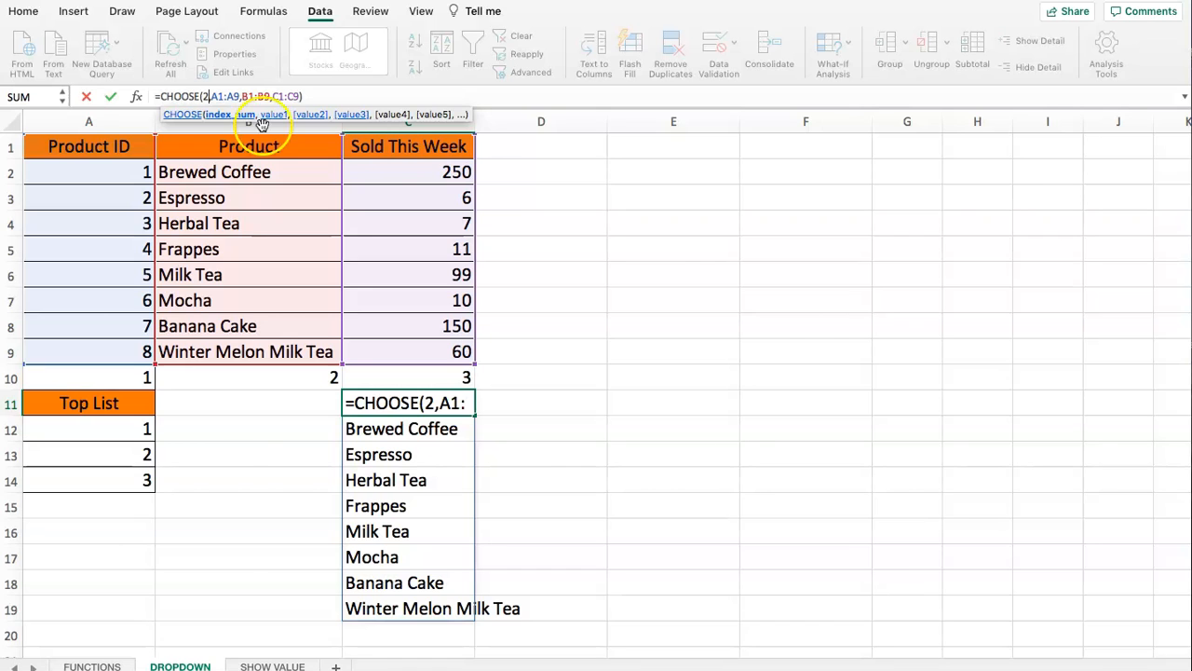
{"action": "key", "text": "Return"}
{"action": "left_click", "coordinate": [537, 378]}
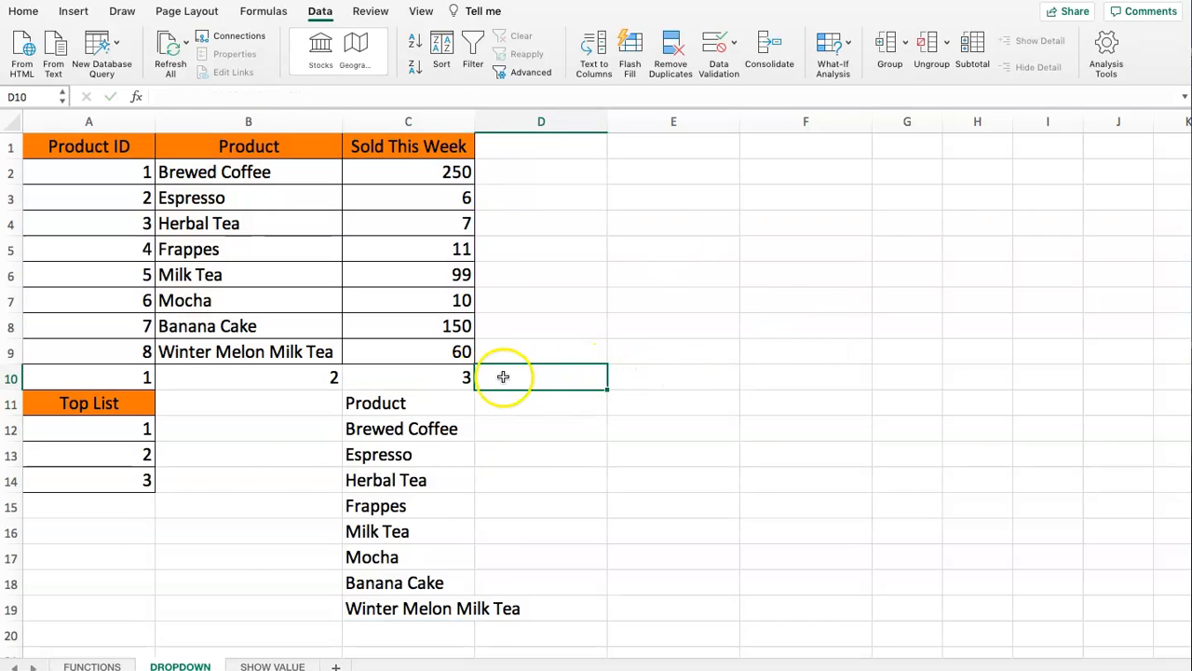
{"action": "mouse_move", "coordinate": [53, 375]}
{"action": "left_mouse_down"}
{"action": "mouse_move", "coordinate": [407, 375]}
{"action": "mouse_move", "coordinate": [398, 370]}
{"action": "left_mouse_up"}
{"action": "left_click", "coordinate": [398, 373]}
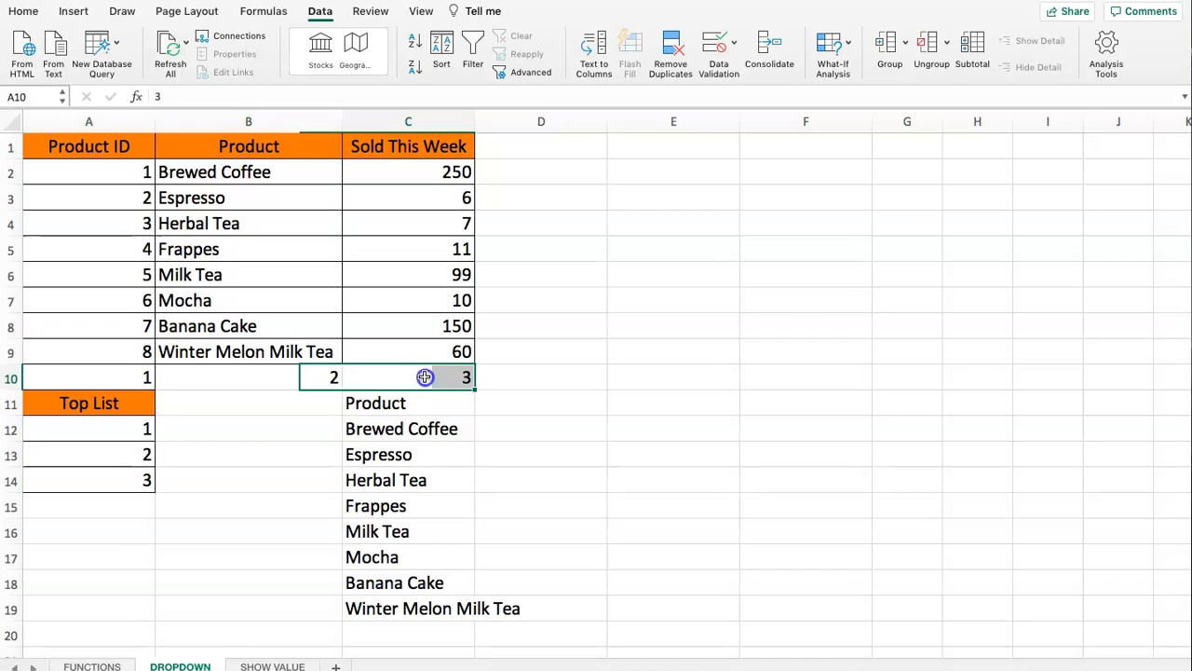
{"action": "left_click", "coordinate": [316, 377]}
{"action": "left_click", "coordinate": [140, 376]}
- Enter 3,2,1 in cell D10 as a note of the reversed column order
{"action": "left_click", "coordinate": [541, 373]}
{"action": "type", "text": "3"}
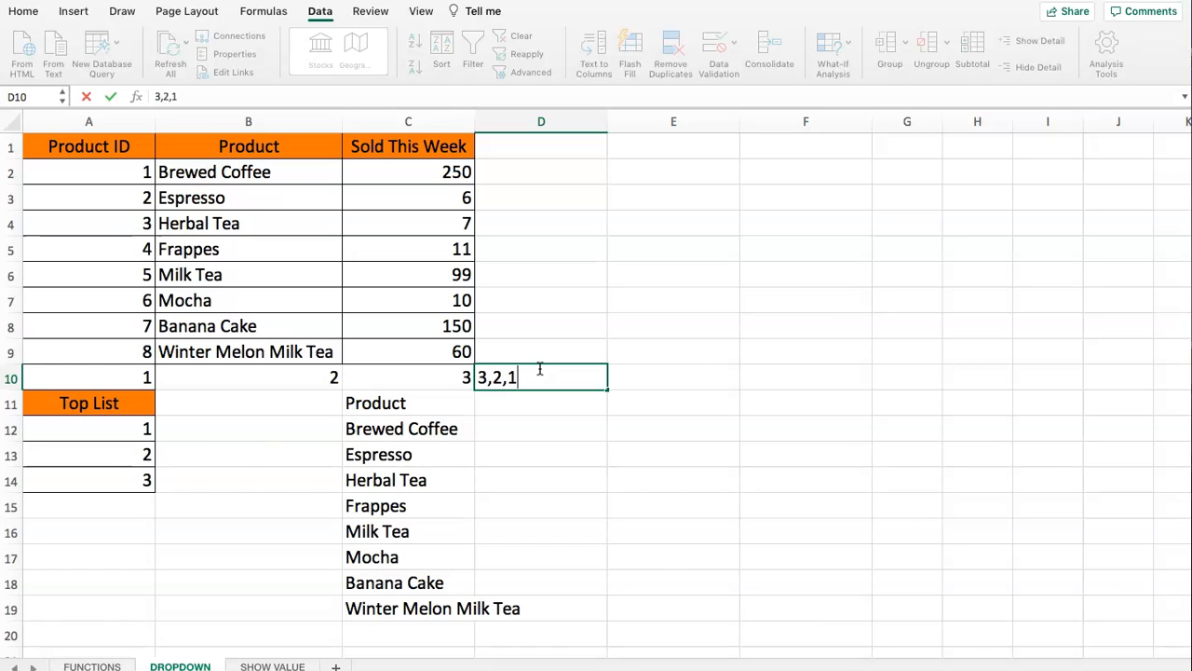
{"action": "type", "text": ",2,1"}
{"action": "key", "text": "Return"}
- Try 3,2,1 without braces as the index number of the CHOOSE formula in C11
{"action": "left_click", "coordinate": [436, 398]}
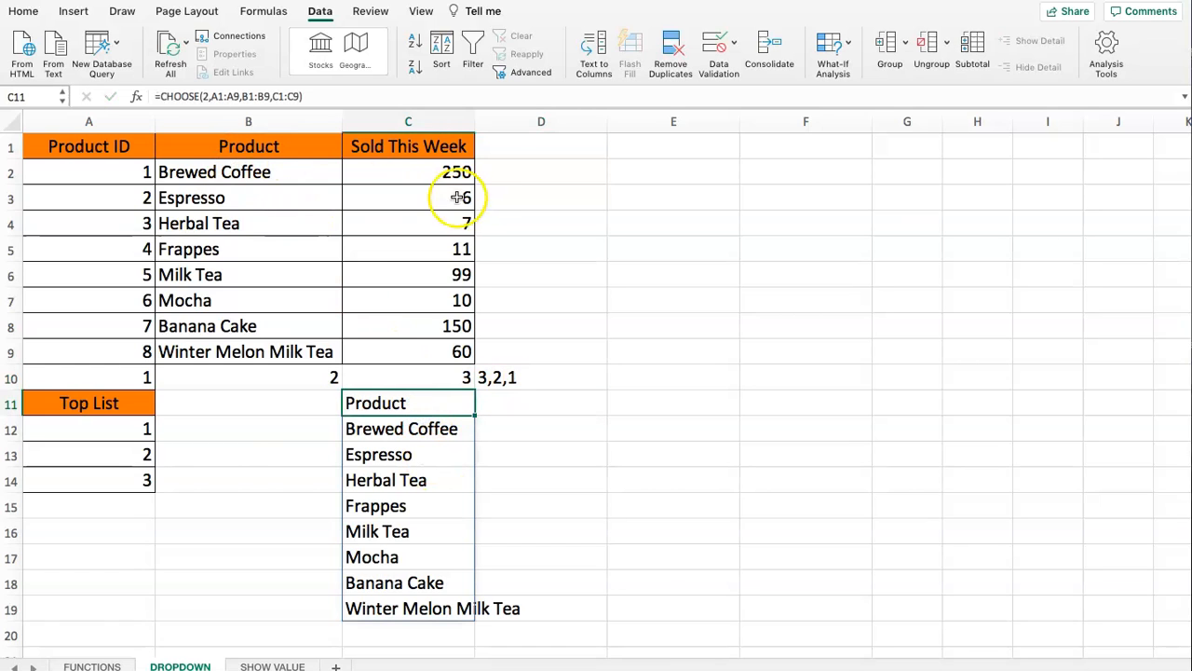
{"action": "left_click", "coordinate": [208, 97]}
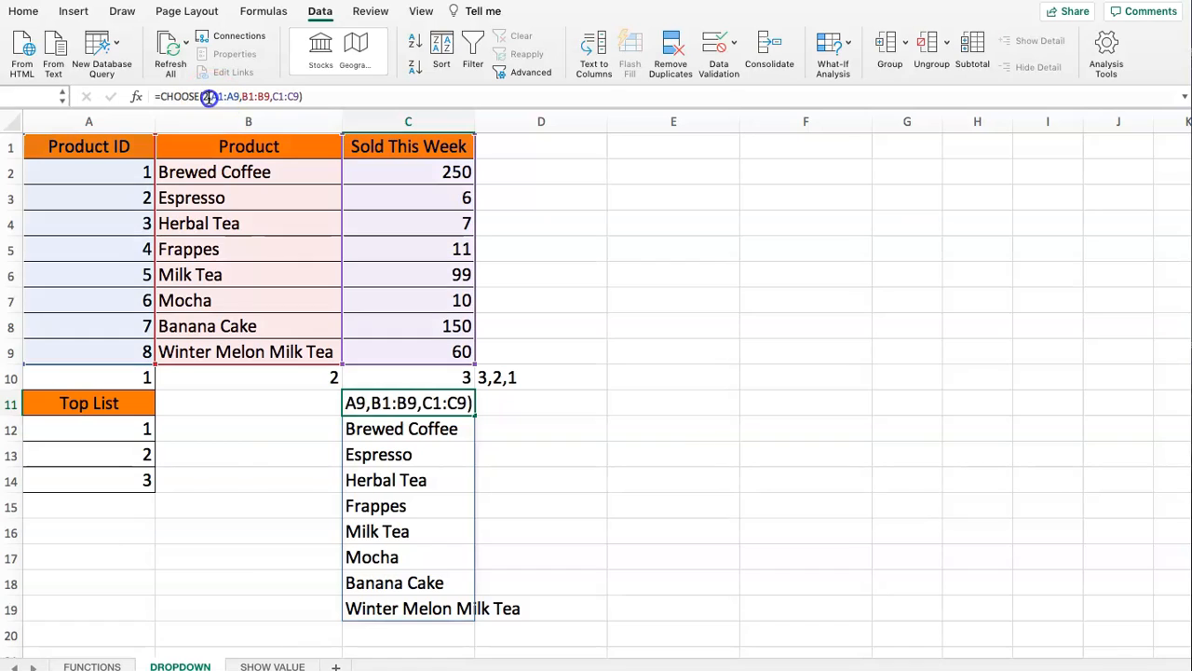
{"action": "key", "text": "BackSpace"}
{"action": "type", "text": "3,2,1,"}
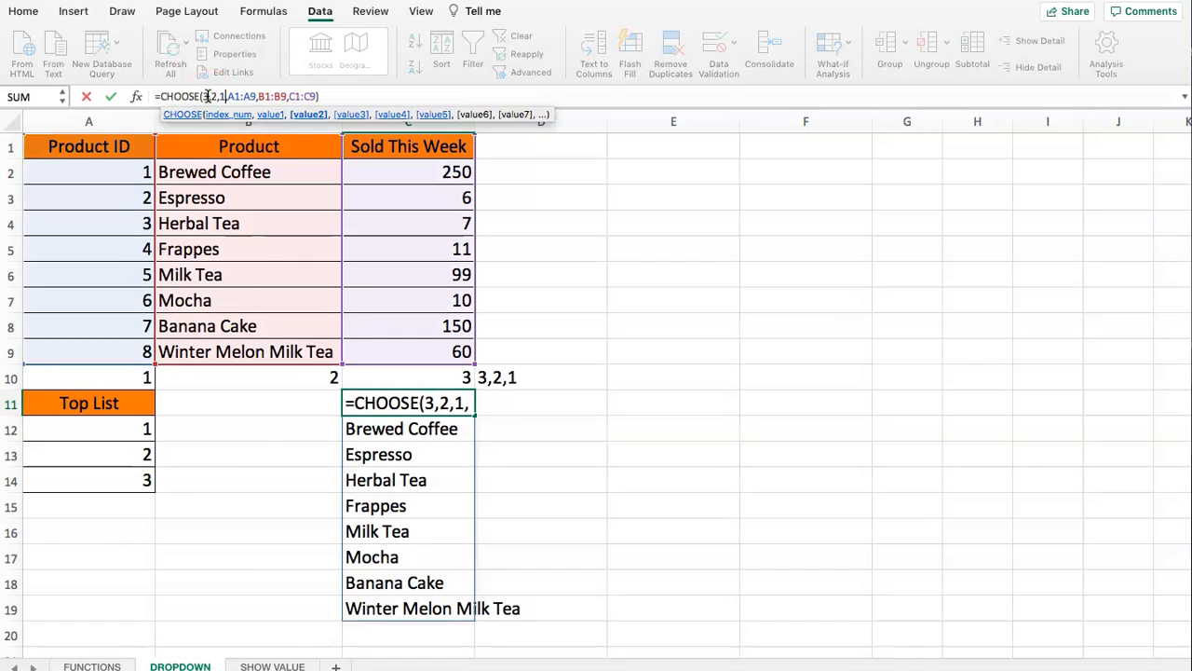
{"action": "key", "text": "Return"}
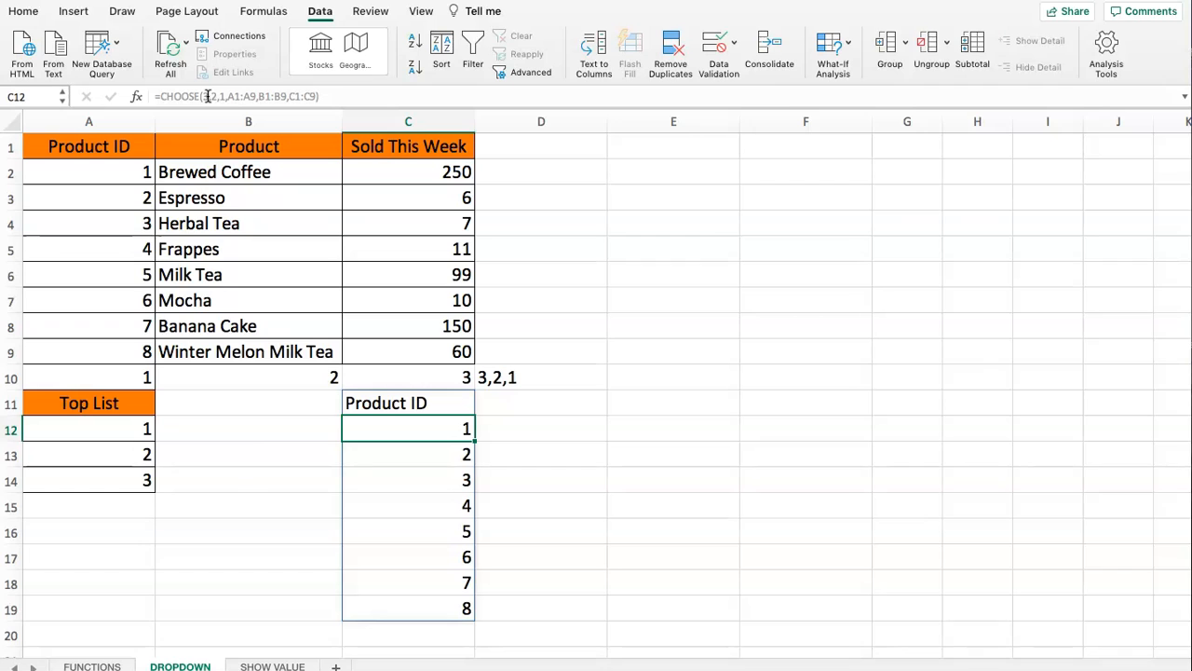
- Examine how the CHOOSE formula in C11 splits 3,2,1 and the ranges into index number and values
{"action": "left_click", "coordinate": [208, 96]}
{"action": "left_click", "coordinate": [411, 403]}
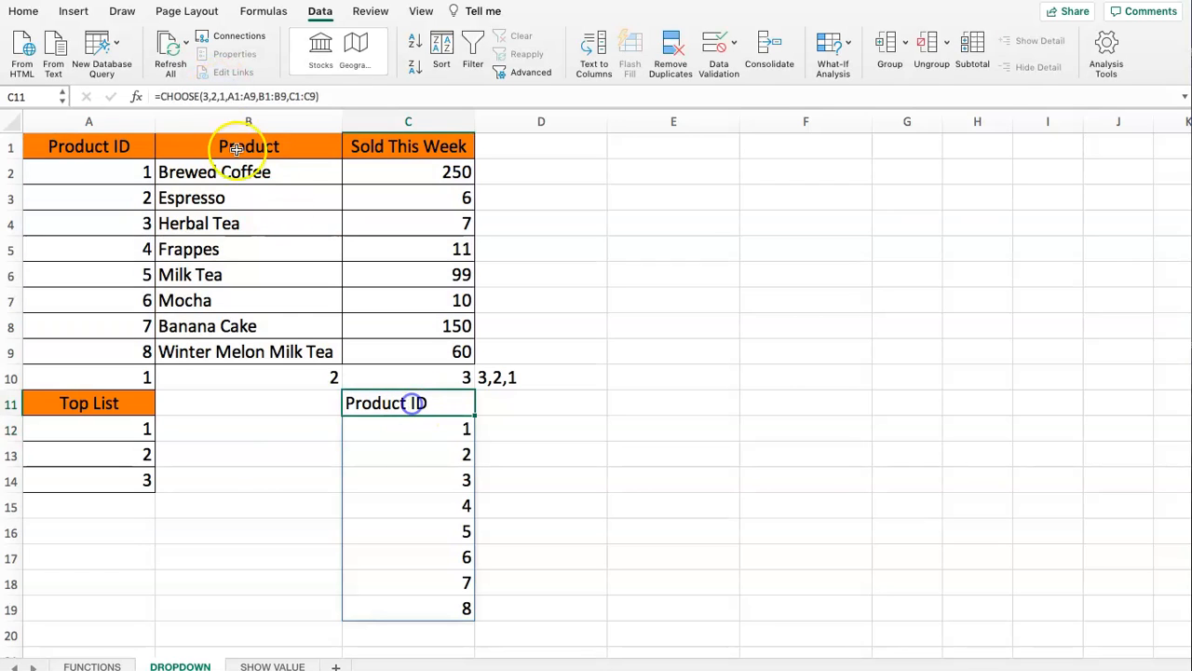
{"action": "left_click", "coordinate": [214, 96]}
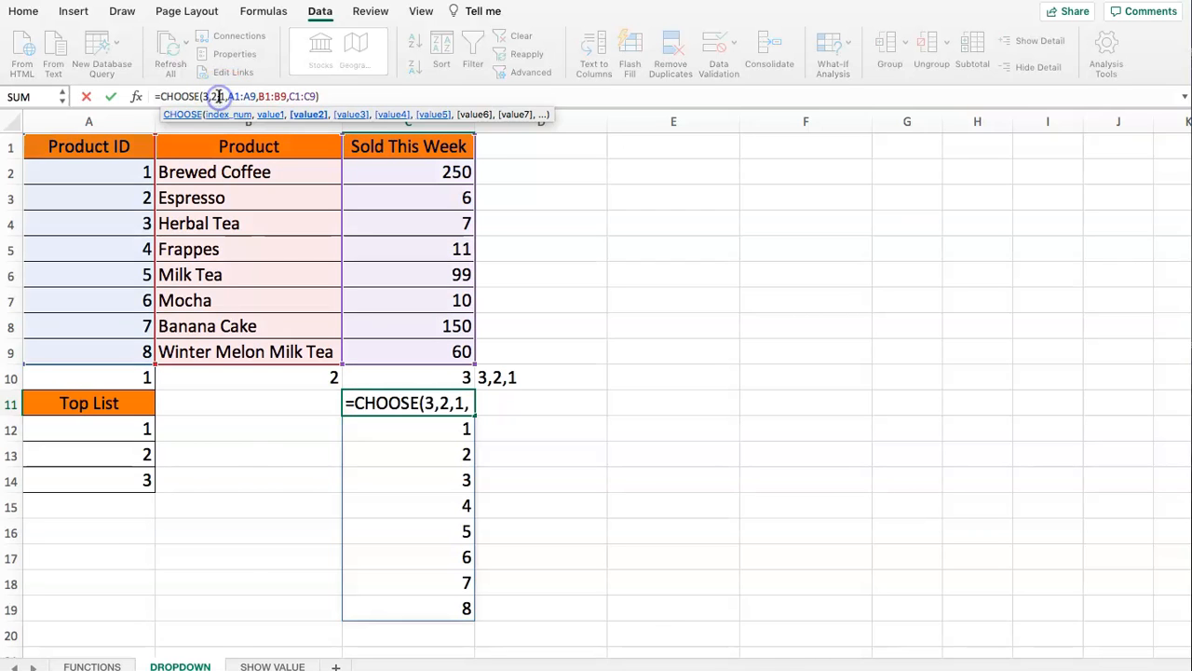
{"action": "left_click_drag", "start_coordinate": [219, 96], "coordinate": [324, 95]}
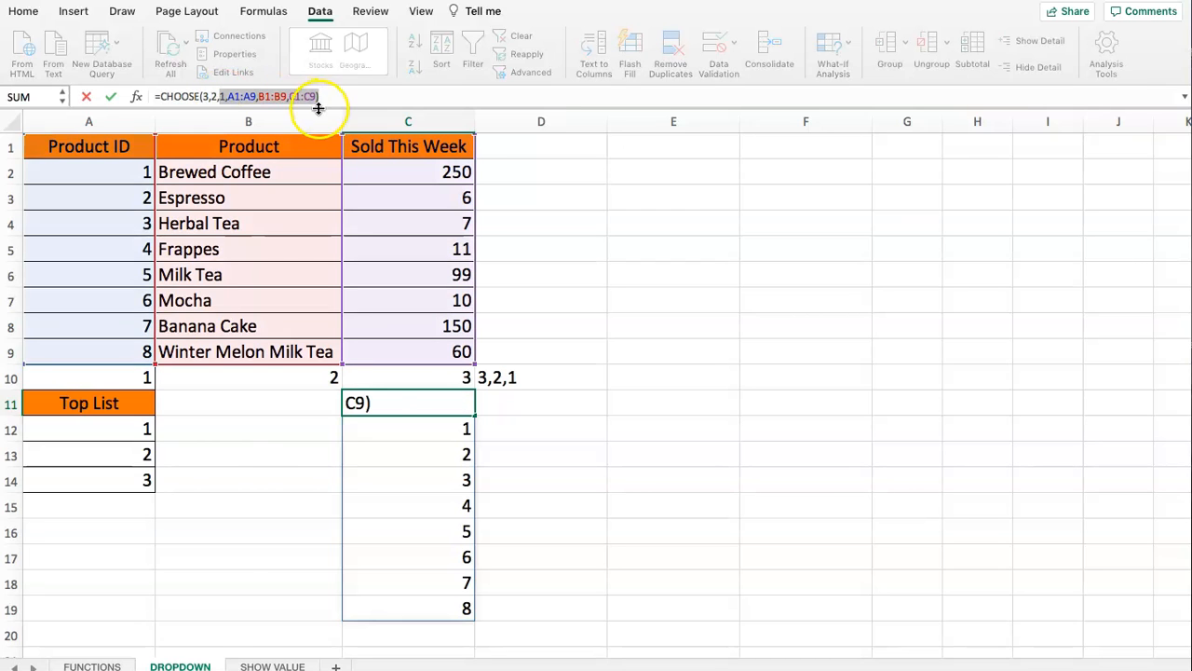
{"action": "key", "text": "Escape"}
- Wrap the note in cell D10 in curly braces so it reads {3,2,1}
{"action": "double_click", "coordinate": [486, 377]}
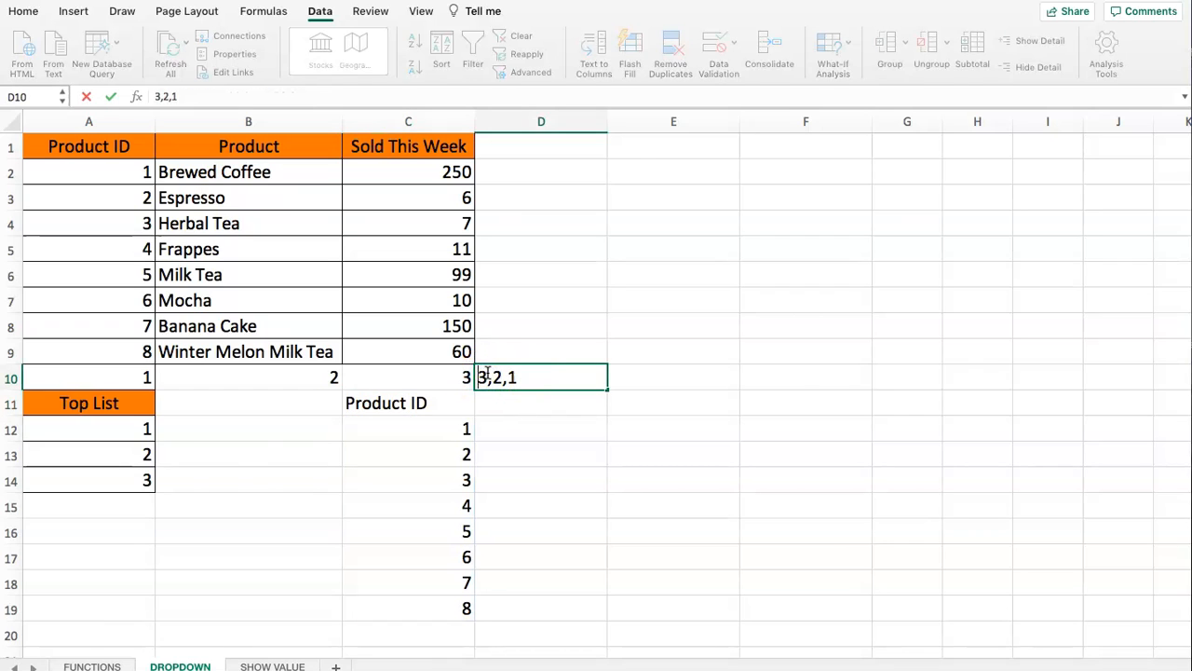
{"action": "type", "text": "{"}
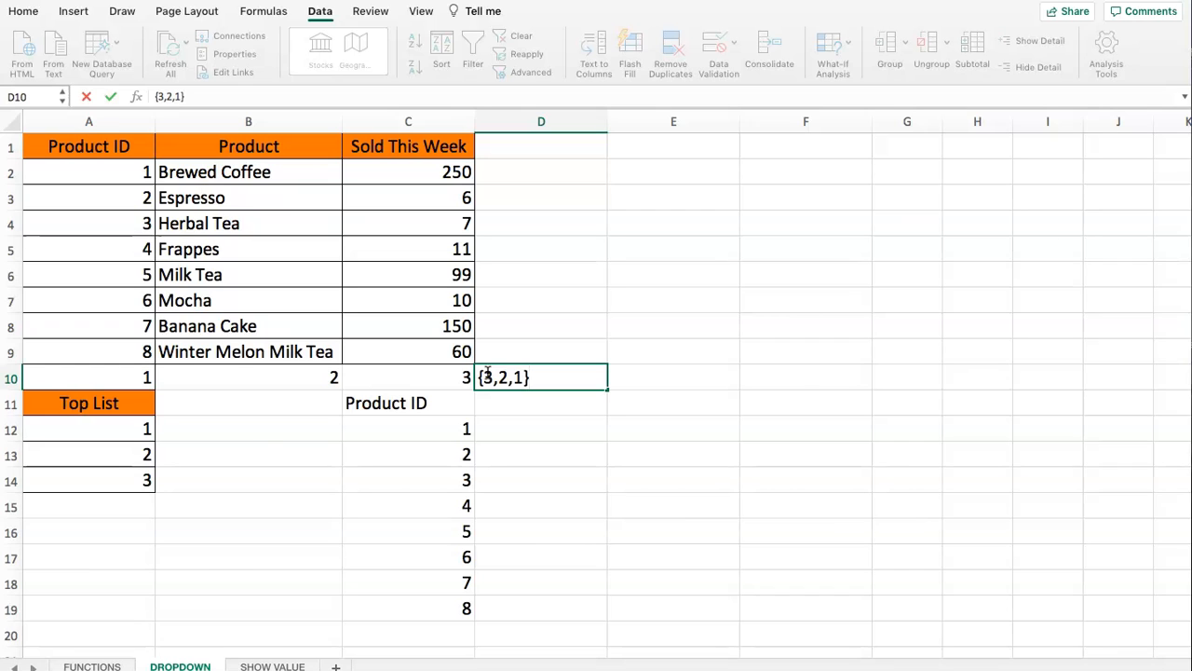
{"action": "type", "text": "}"}
{"action": "key", "text": "Return"}
{"action": "left_click_drag", "start_coordinate": [471, 378], "coordinate": [519, 378]}
{"action": "left_click", "coordinate": [519, 377]}
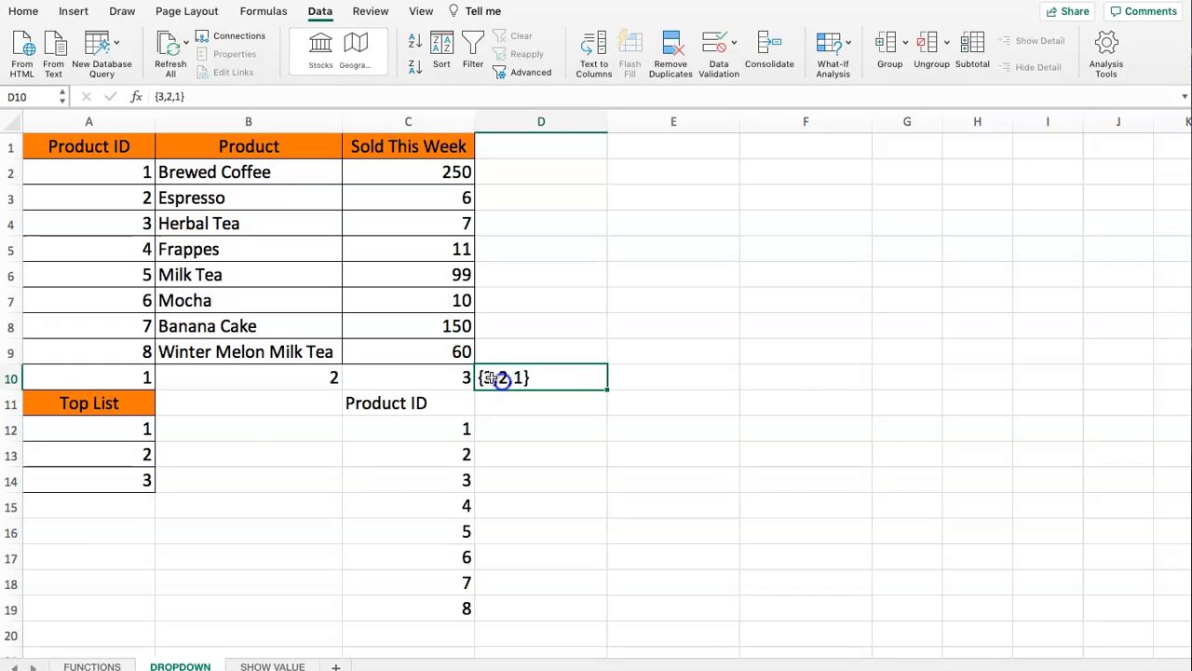
- Replace the index number of the CHOOSE formula in C11 with the array {3,2,1}
{"action": "left_click", "coordinate": [367, 407]}
{"action": "left_click", "coordinate": [205, 96]}
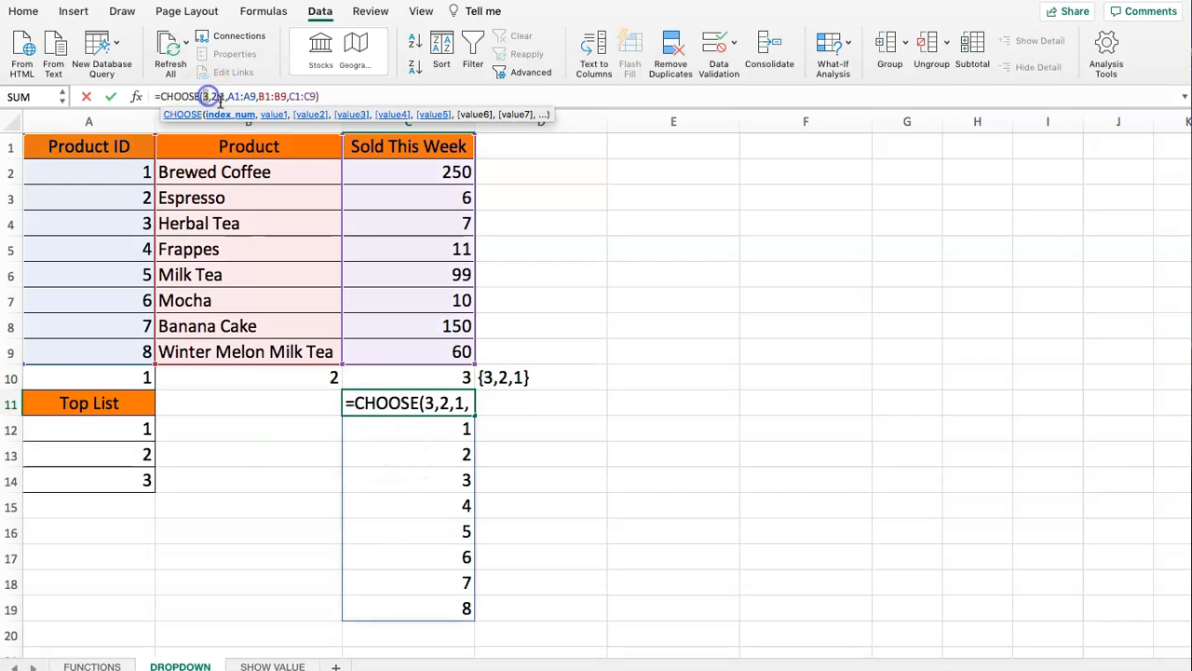
{"action": "key", "text": "shift+Right"}
{"action": "key", "text": "shift+Right"}
{"action": "key", "text": "shift+Right"}
{"action": "key", "text": "shift+Right"}
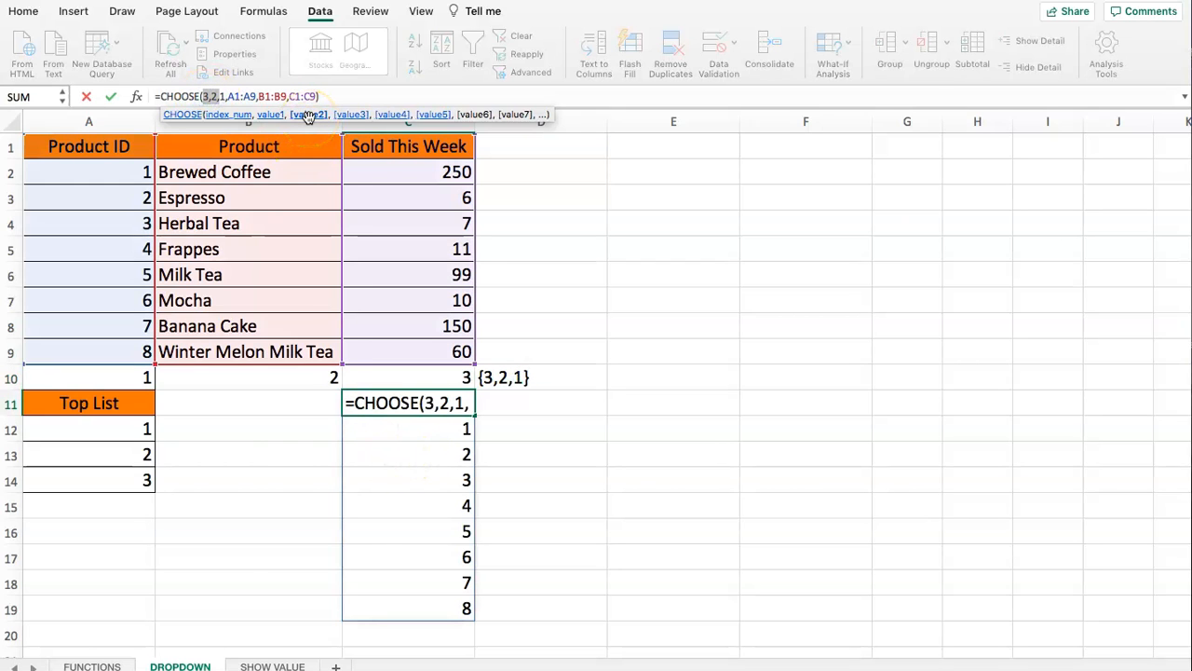
{"action": "key", "text": "BackSpace"}
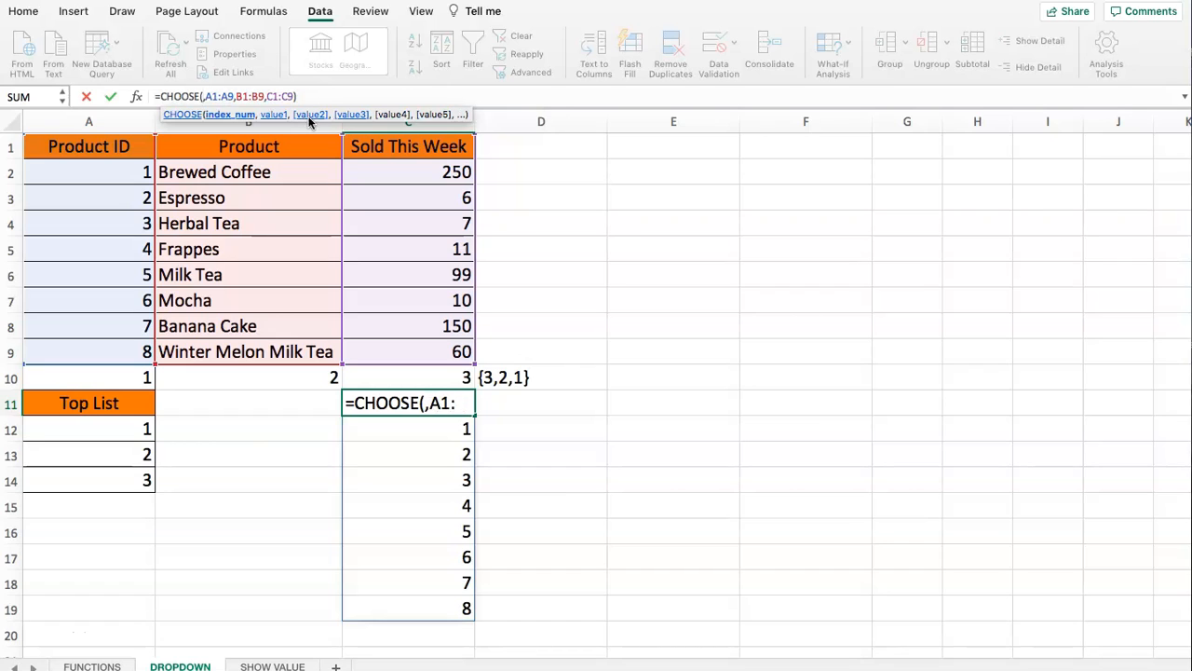
{"action": "type", "text": "{}"}
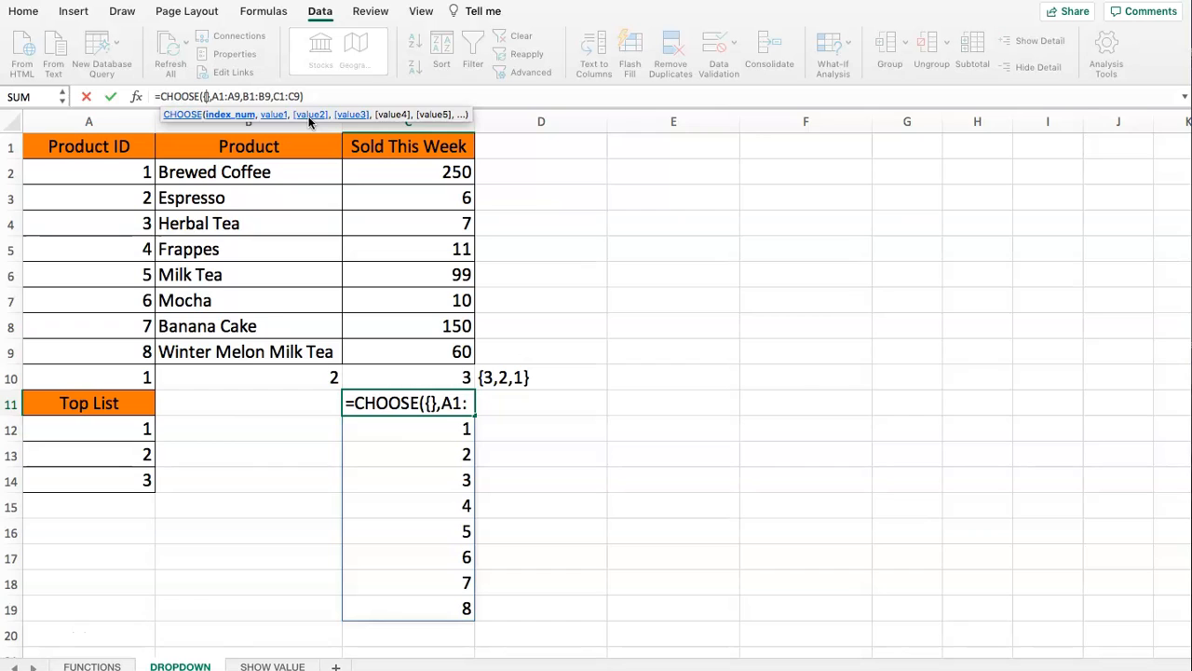
{"action": "type", "text": "3"}
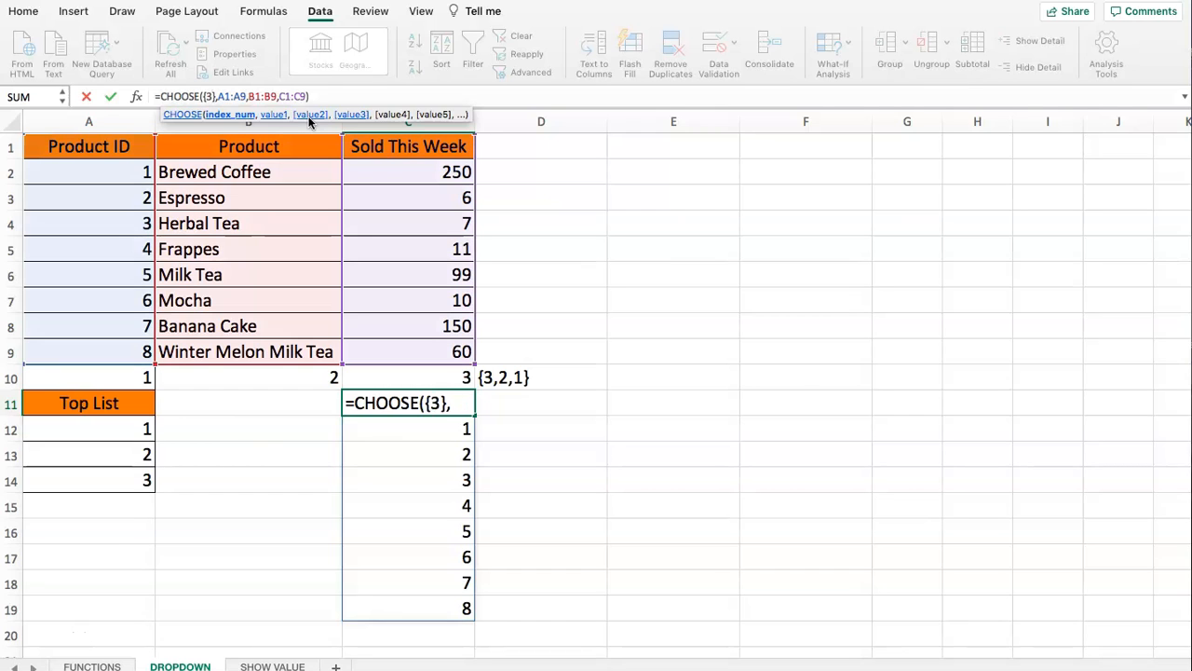
{"action": "type", "text": ",2,"}
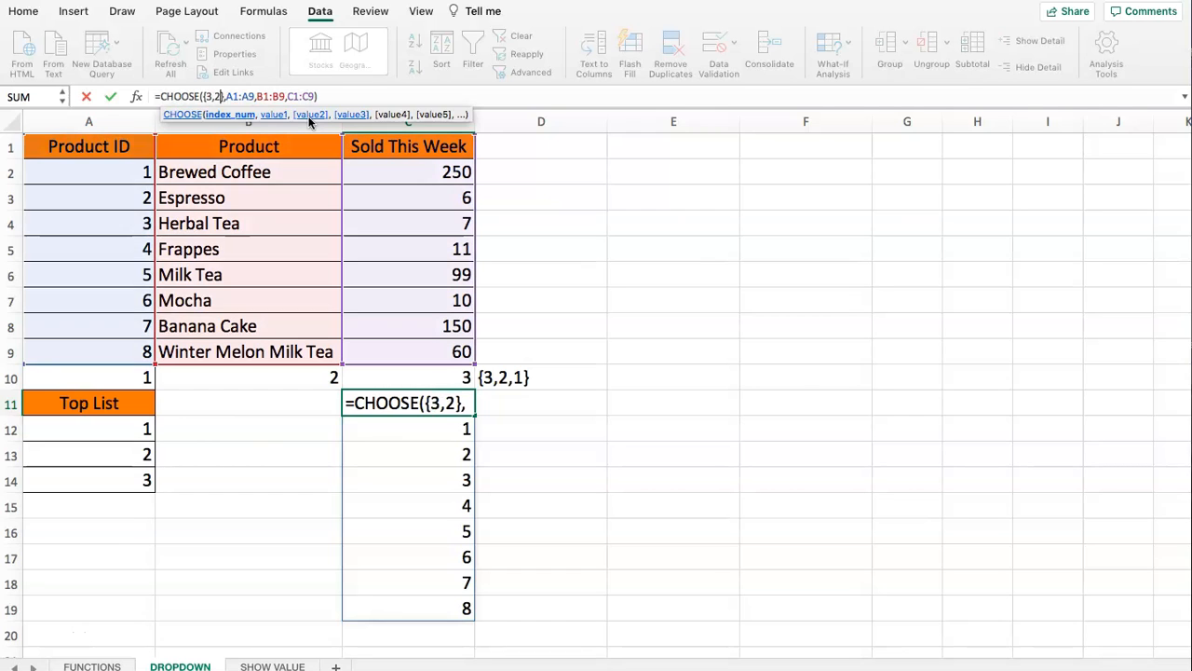
{"action": "type", "text": "1"}
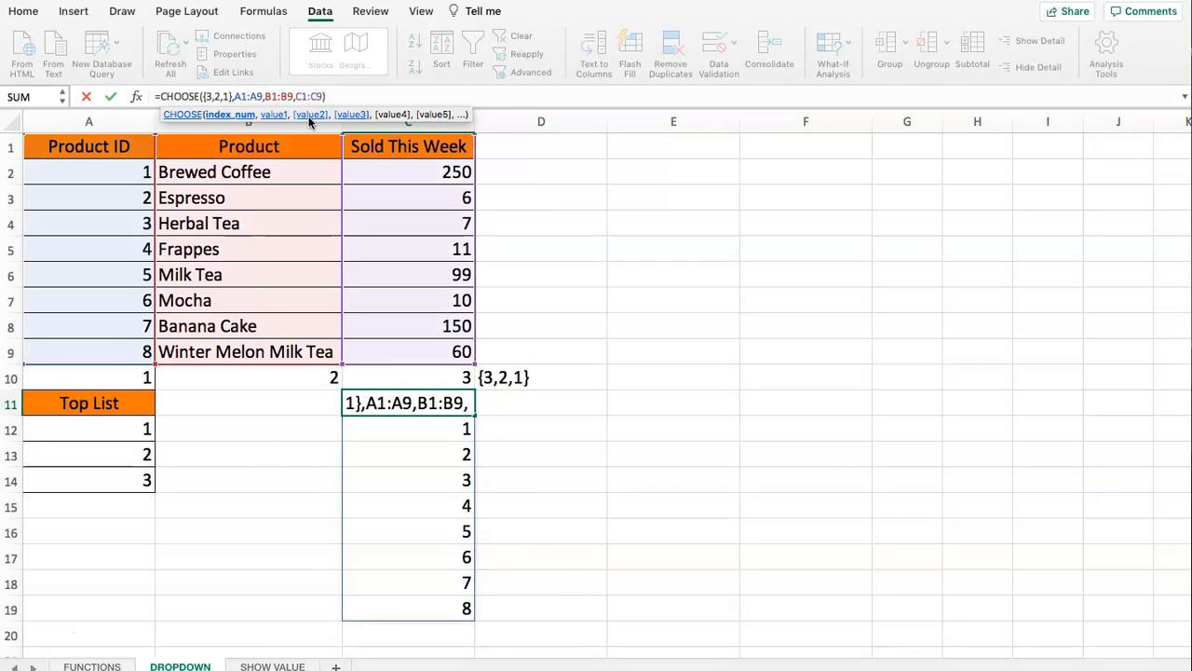
{"action": "key", "text": "Return"}
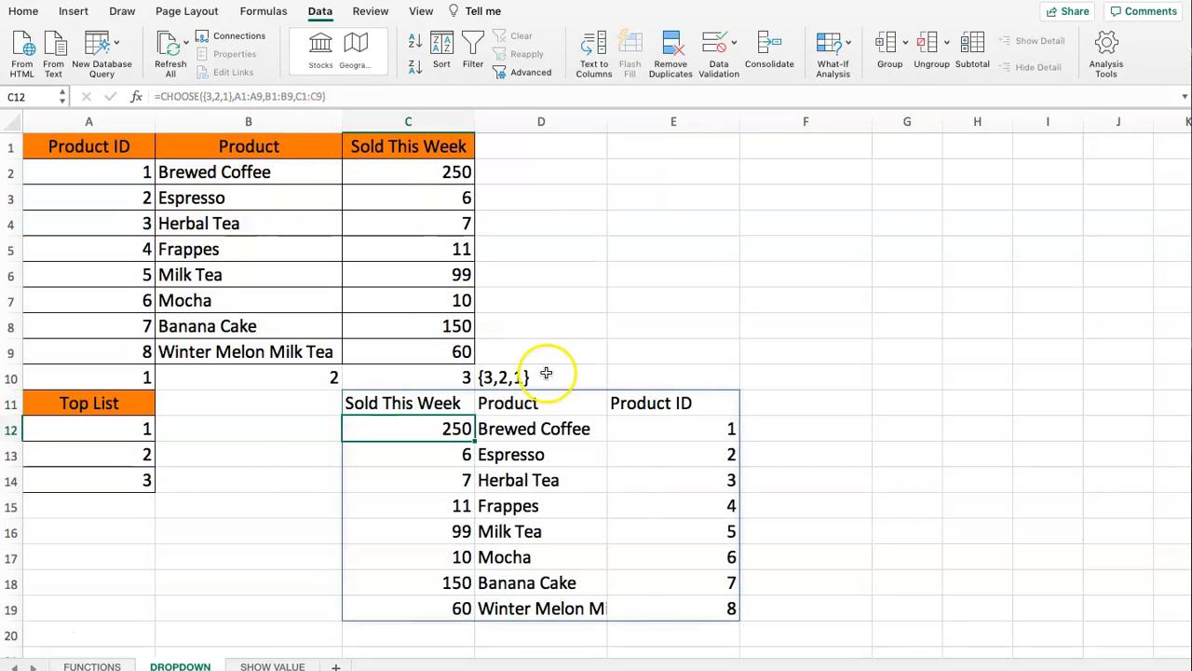
- Clear the helper column numbers and the {3,2,1} note from A10:D10
{"action": "left_click_drag", "start_coordinate": [466, 429], "coordinate": [638, 582]}
{"action": "left_click", "coordinate": [706, 488]}
{"action": "left_click_drag", "start_coordinate": [358, 402], "coordinate": [694, 612]}
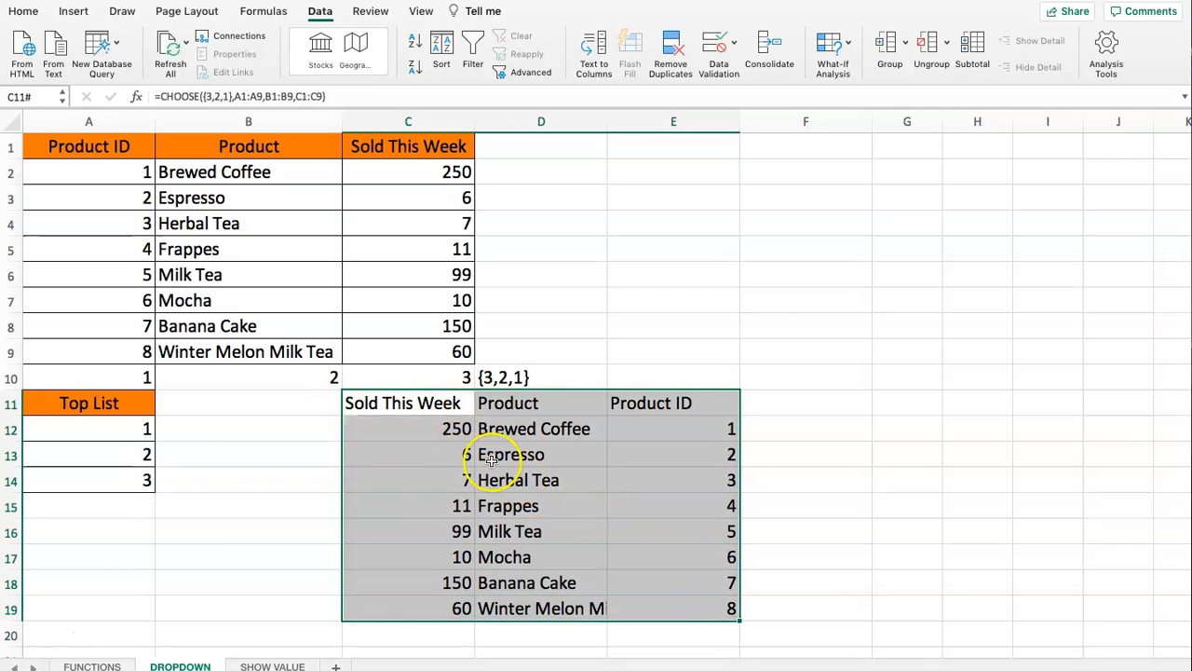
{"action": "left_click_drag", "start_coordinate": [533, 373], "coordinate": [338, 380]}
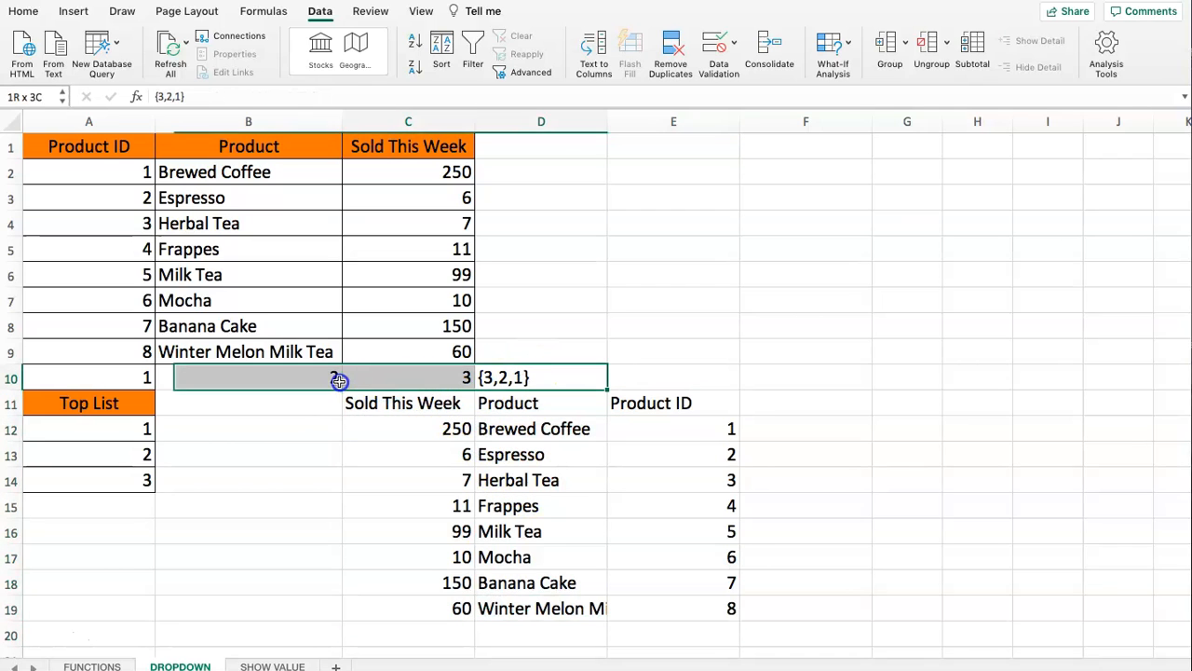
{"action": "left_click", "coordinate": [426, 376]}
{"action": "left_click_drag", "start_coordinate": [106, 378], "coordinate": [526, 383]}
{"action": "key", "text": "Delete"}
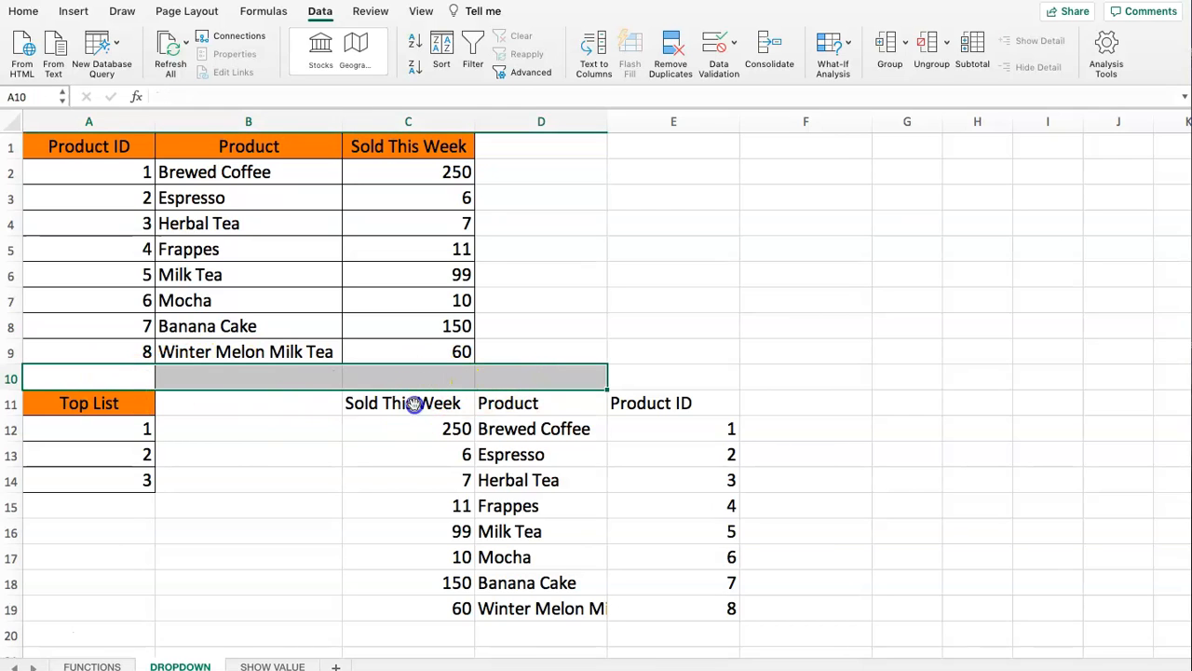
- Compare the reversed table in C11:E19 and its CHOOSE formula with the source table in A1:C9
{"action": "left_click_drag", "start_coordinate": [407, 402], "coordinate": [687, 616]}
{"action": "left_click_drag", "start_coordinate": [93, 144], "coordinate": [388, 352]}
{"action": "left_click_drag", "start_coordinate": [399, 396], "coordinate": [690, 616]}
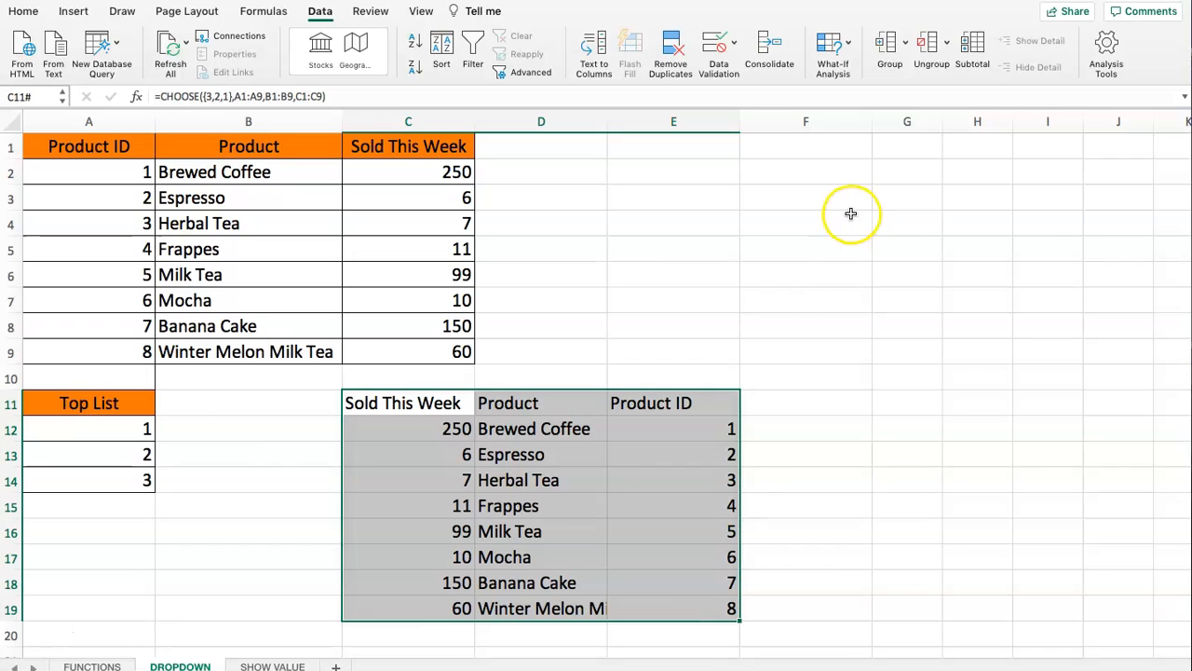
{"action": "left_click_drag", "start_coordinate": [328, 97], "coordinate": [156, 97]}
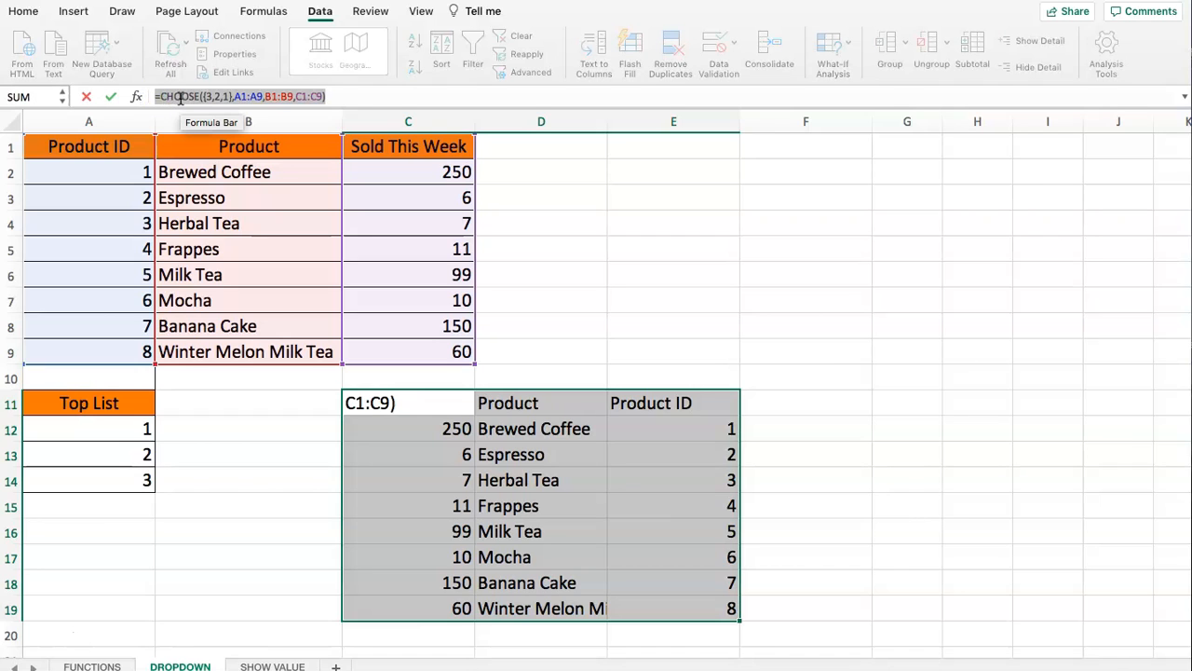
{"action": "key", "text": "Escape"}
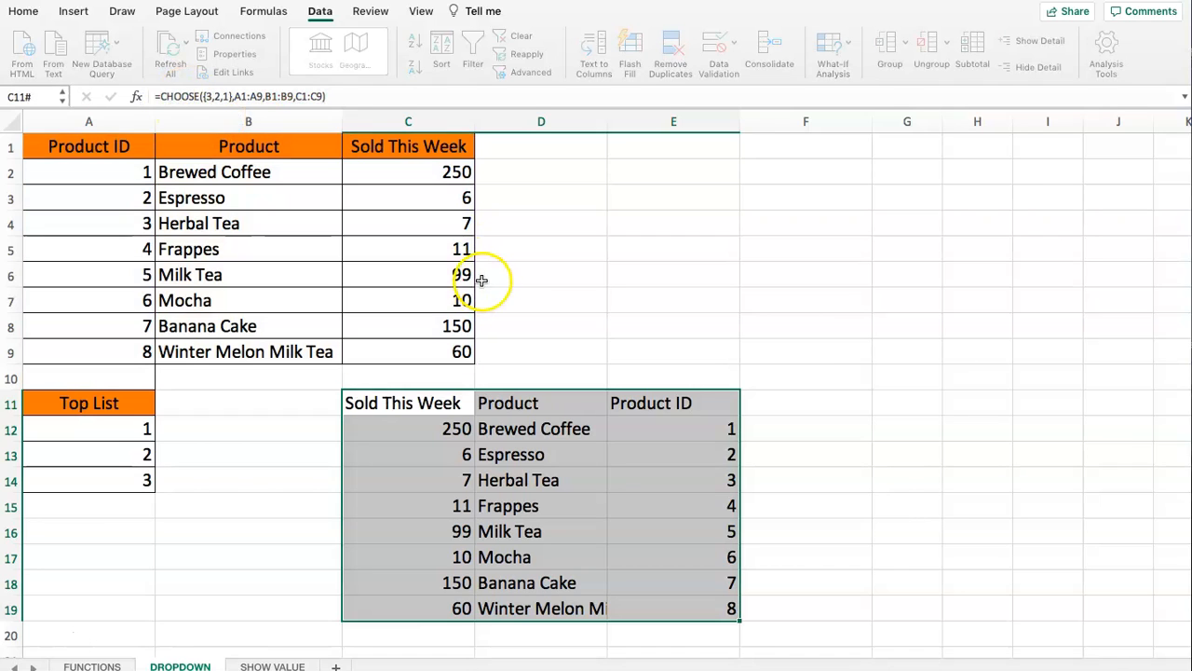
{"action": "left_click", "coordinate": [506, 274]}
- Examine the lookup value, table array and column index of the VLOOKUP formula in C3 of the SHOW VALUE sheet
{"action": "left_click", "coordinate": [272, 665]}
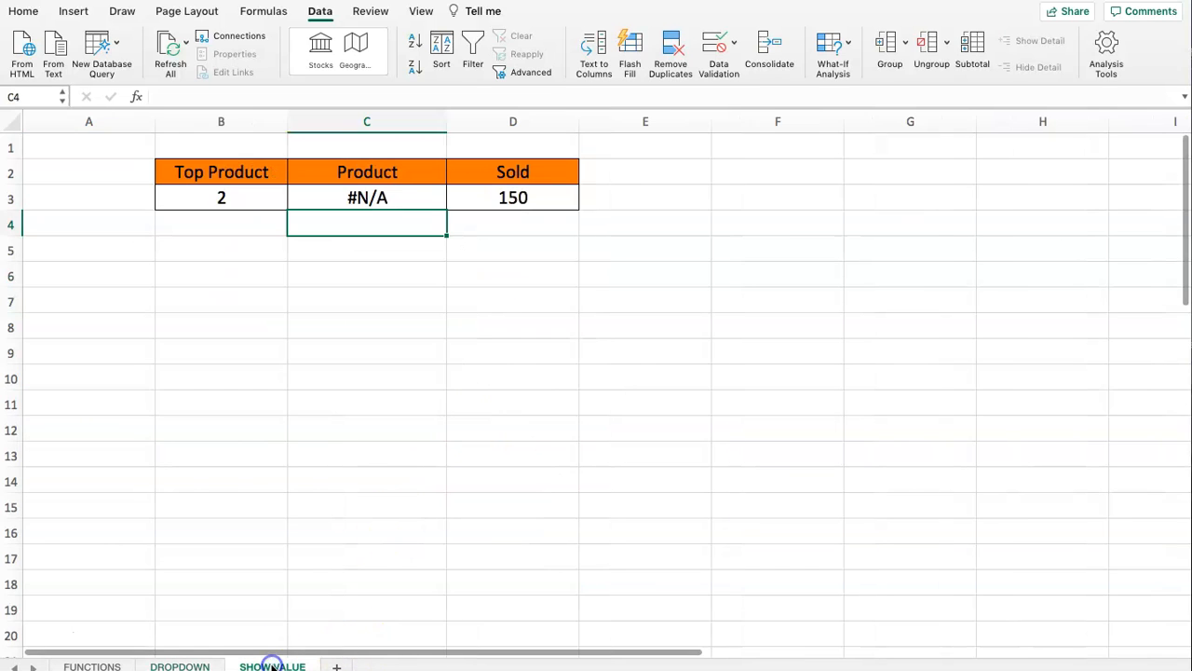
{"action": "left_click", "coordinate": [398, 200]}
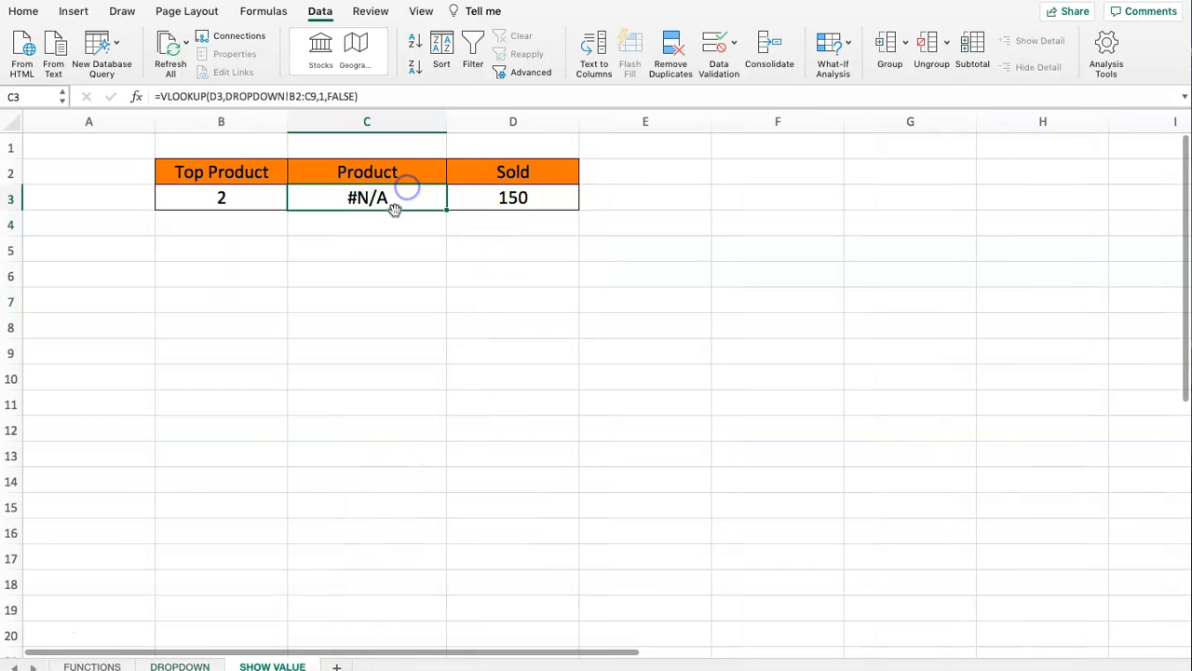
{"action": "left_click", "coordinate": [220, 96]}
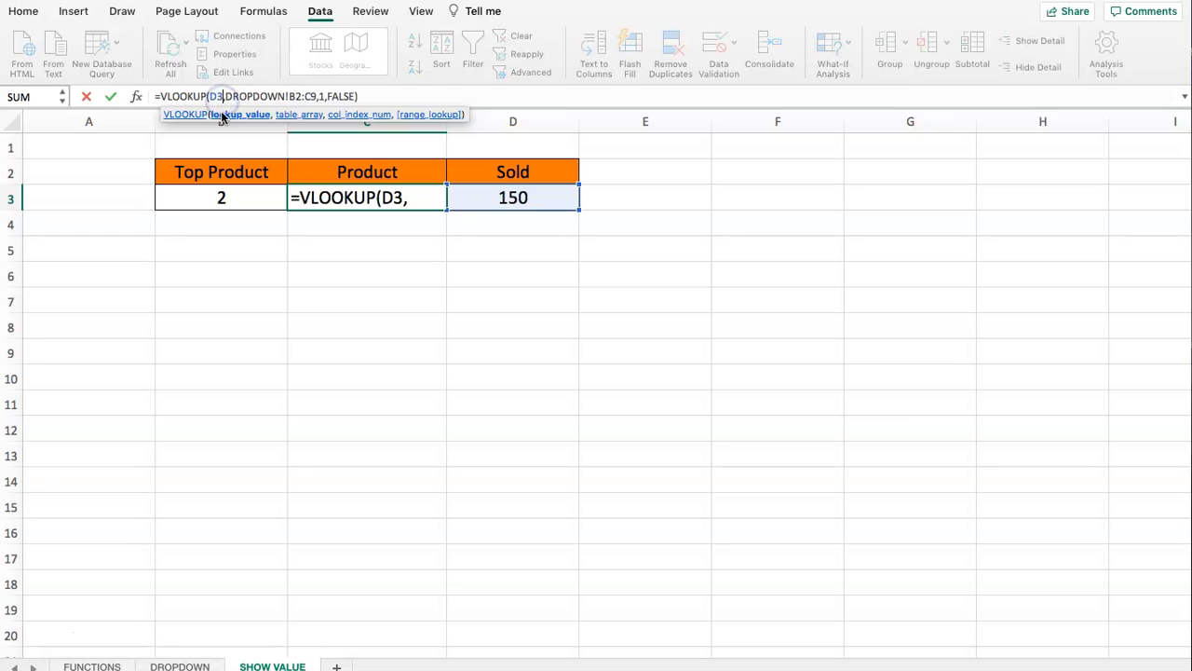
{"action": "key", "text": "Escape"}
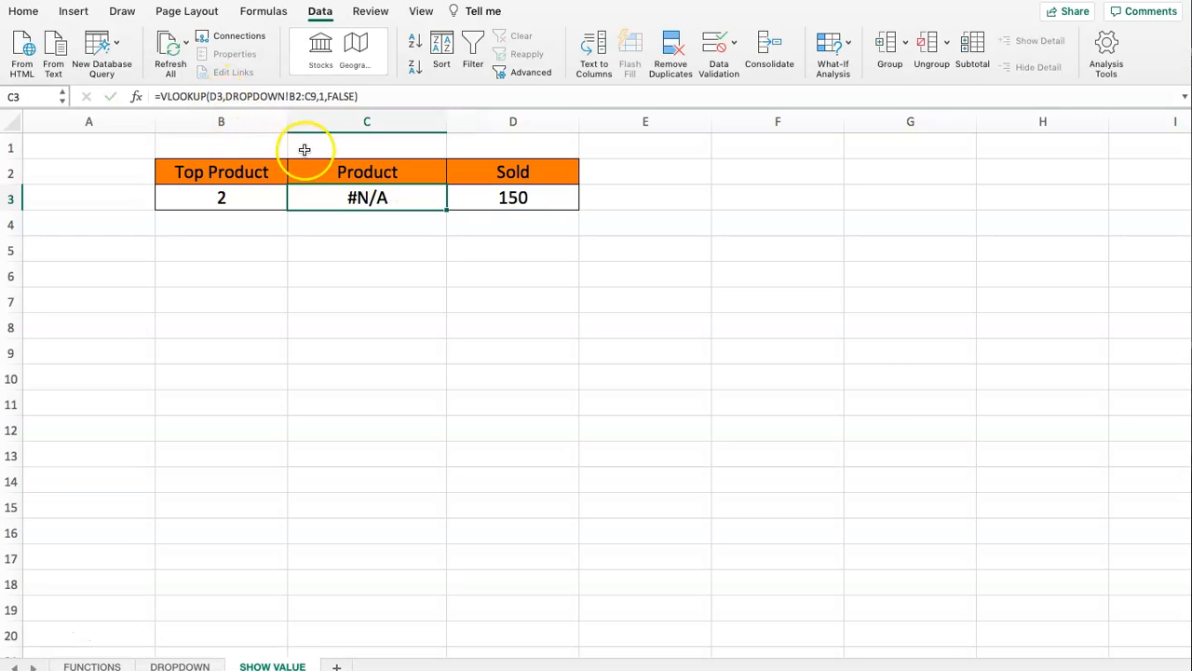
{"action": "left_click", "coordinate": [227, 96]}
{"action": "left_click_drag", "start_coordinate": [227, 97], "coordinate": [302, 96]}
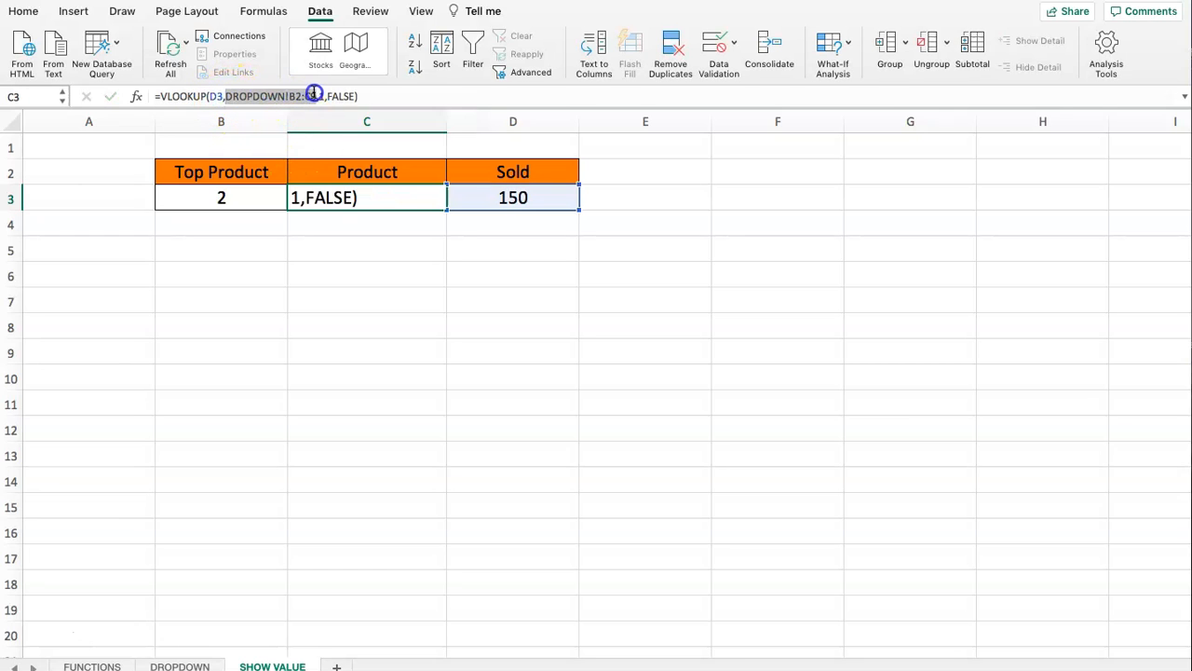
{"action": "left_click_drag", "start_coordinate": [319, 96], "coordinate": [324, 96]}
{"action": "left_click", "coordinate": [321, 96]}
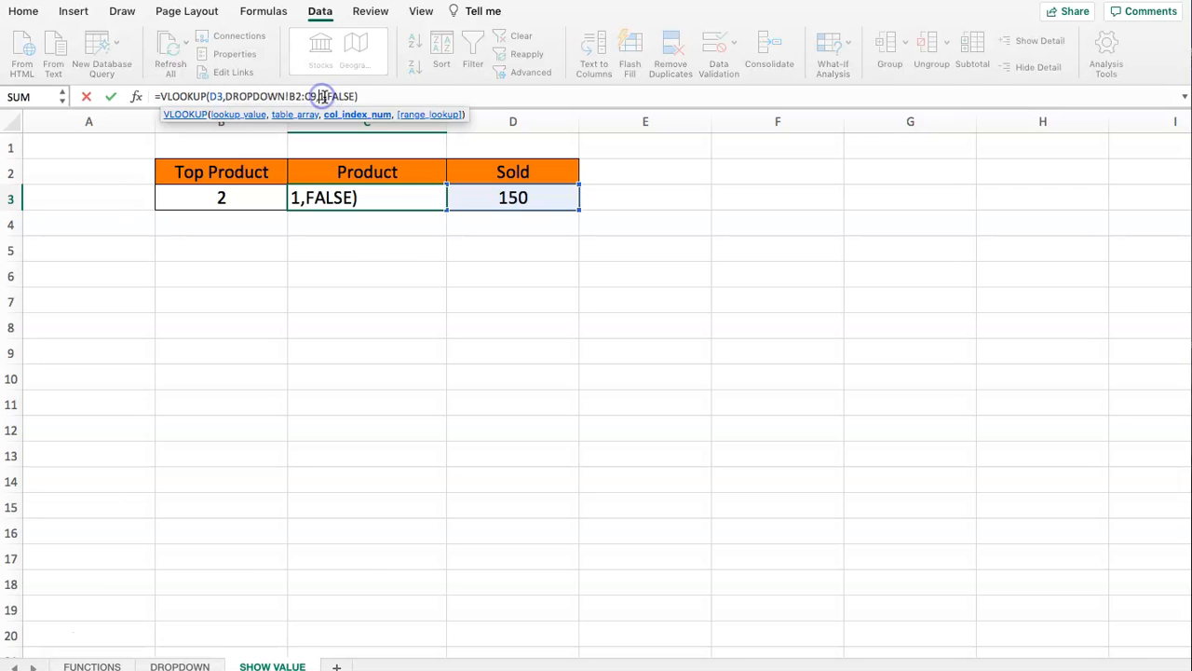
{"action": "key", "text": "Escape"}
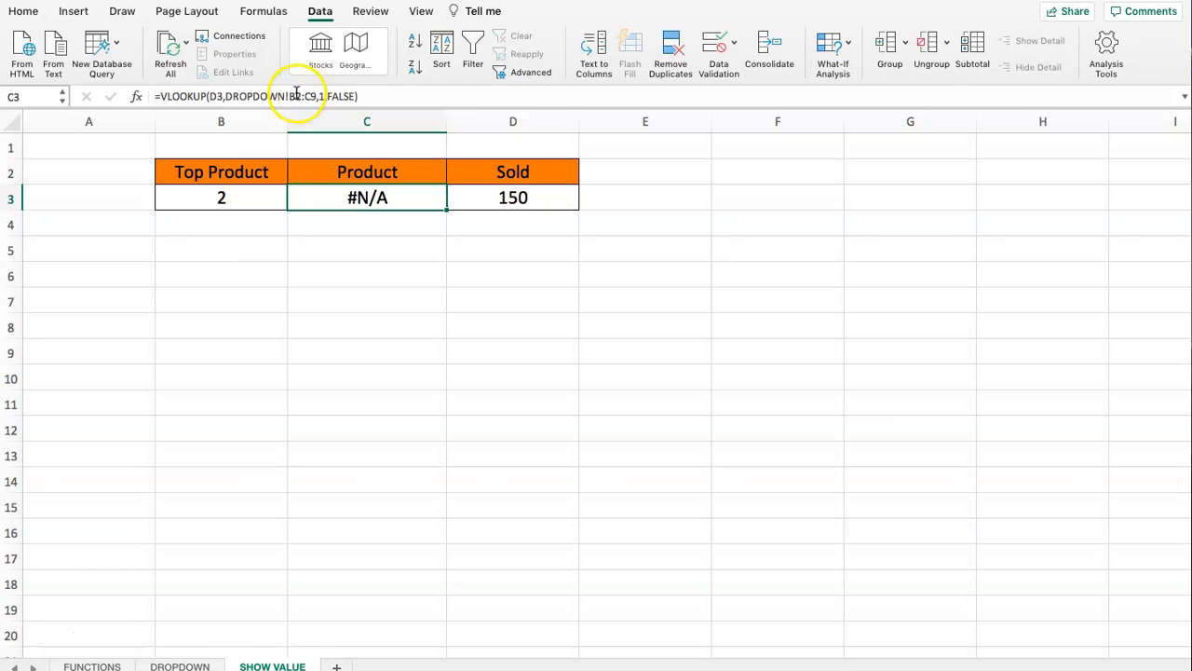
{"action": "left_click", "coordinate": [320, 96]}
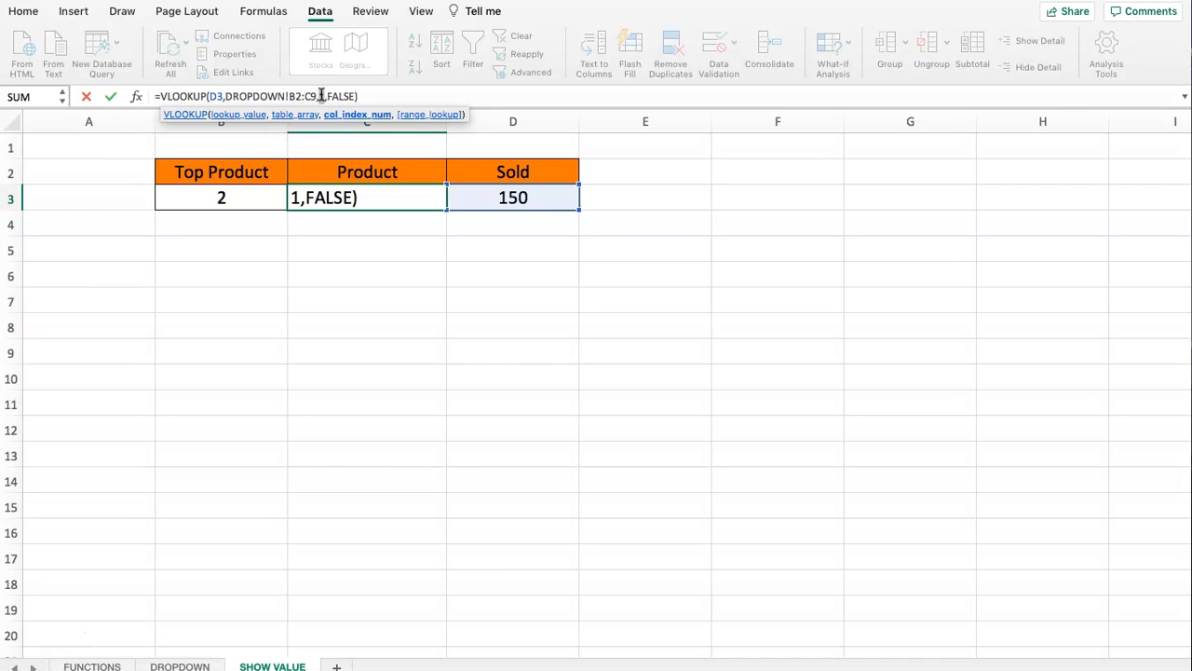
{"action": "left_click", "coordinate": [287, 96]}
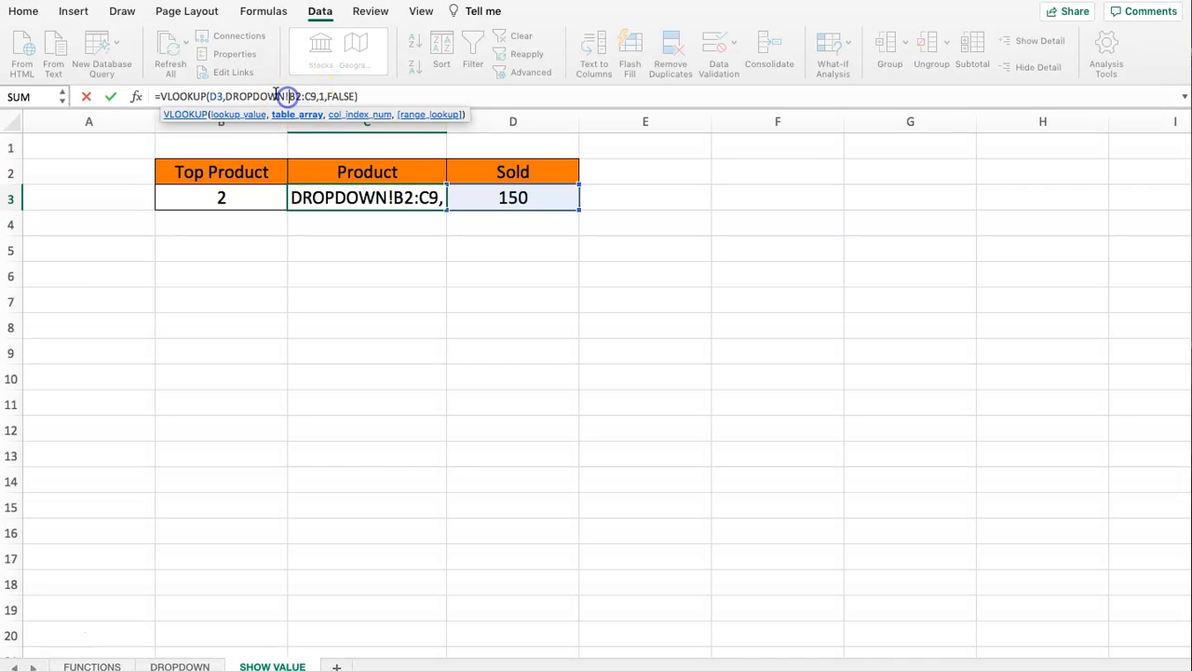
{"action": "key", "text": "Escape"}
- Start a VLOOKUP formula in C4 of the SHOW VALUE sheet with D3 as the lookup value
{"action": "left_click", "coordinate": [375, 231]}
{"action": "left_click", "coordinate": [354, 199]}
{"action": "left_click", "coordinate": [346, 226]}
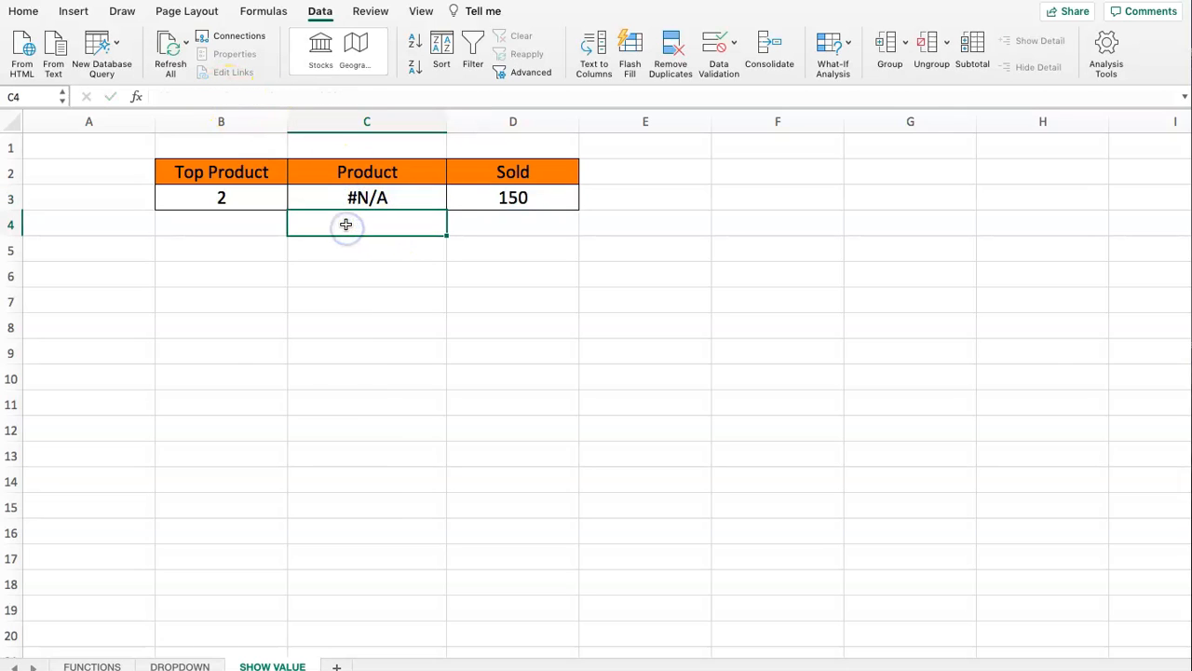
{"action": "type", "text": "=VLOOKUP("}
{"action": "left_click", "coordinate": [377, 254]}
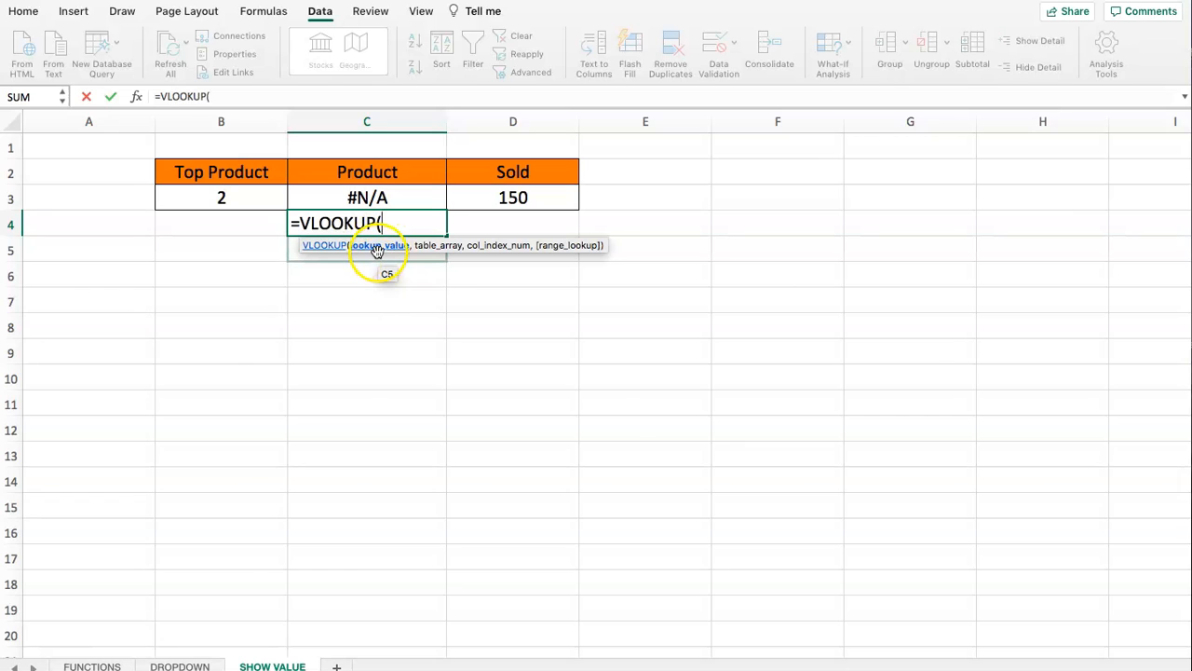
{"action": "left_click", "coordinate": [503, 199]}
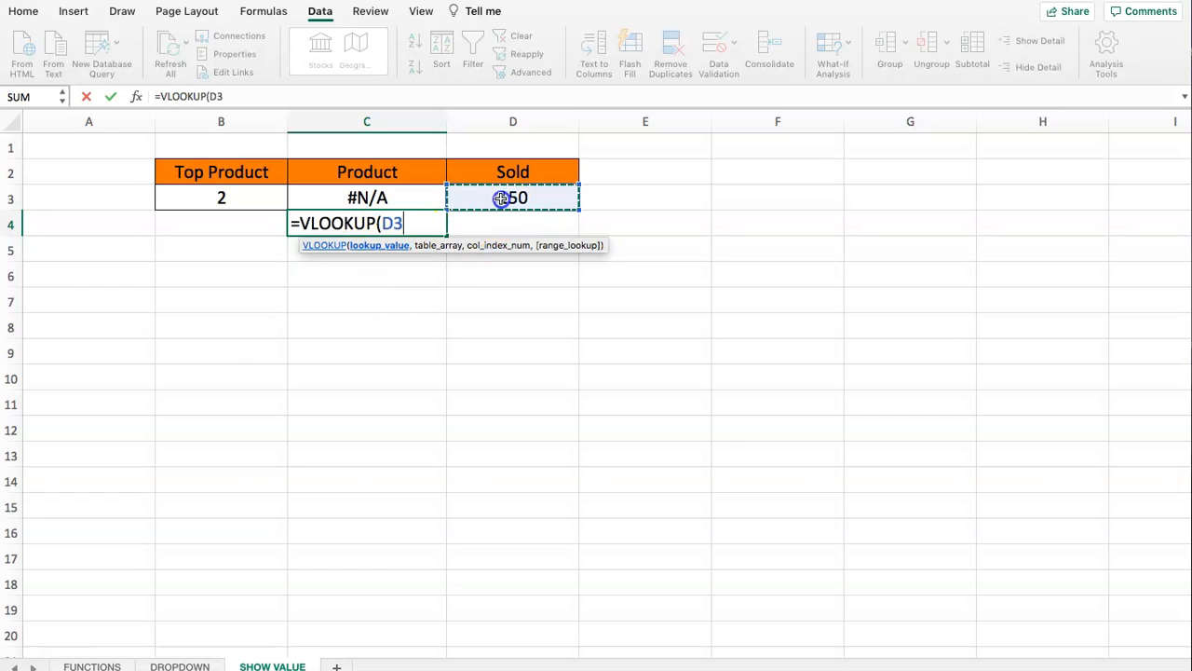
{"action": "type", "text": ","}
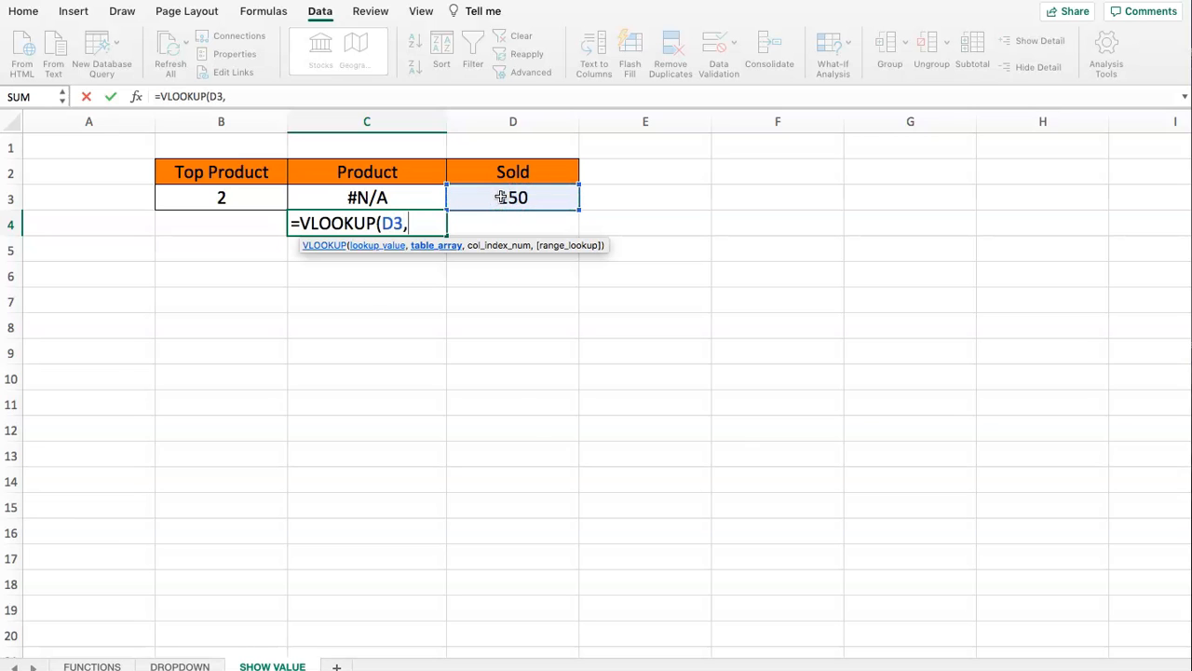
- For the VLOOKUP's table array, reference the DROPDOWN sheet and start a CHOOSE function with index number {3,2,1}
{"action": "left_click", "coordinate": [187, 663]}
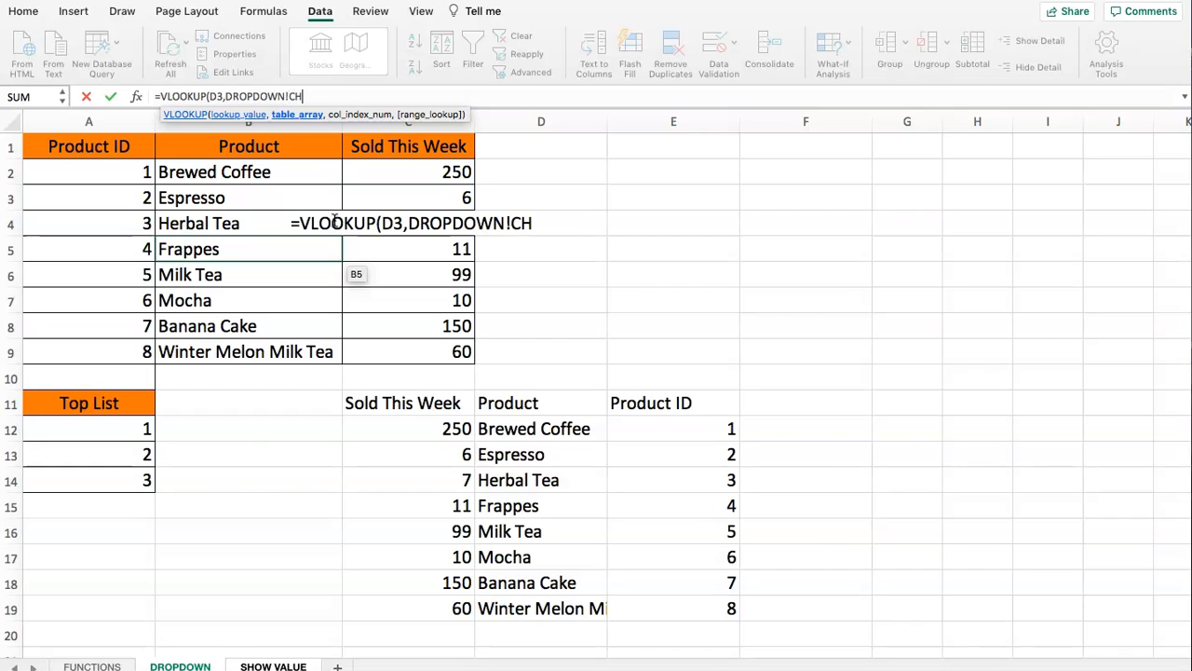
{"action": "type", "text": "({3,2,1"}
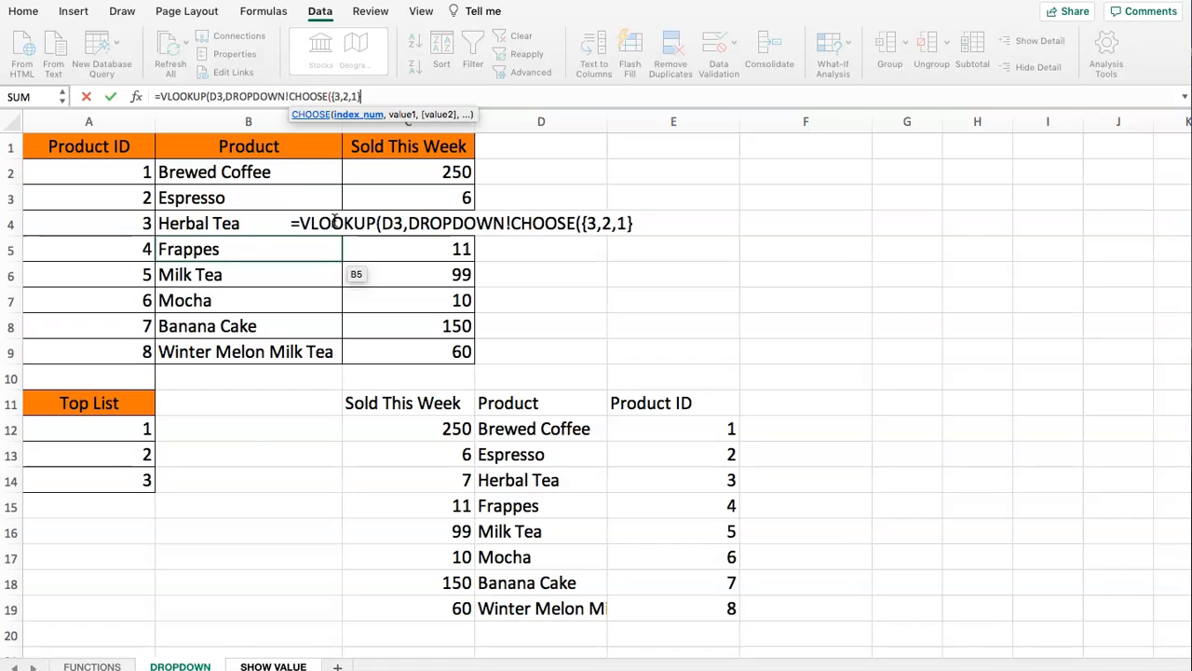
{"action": "type", "text": ","}
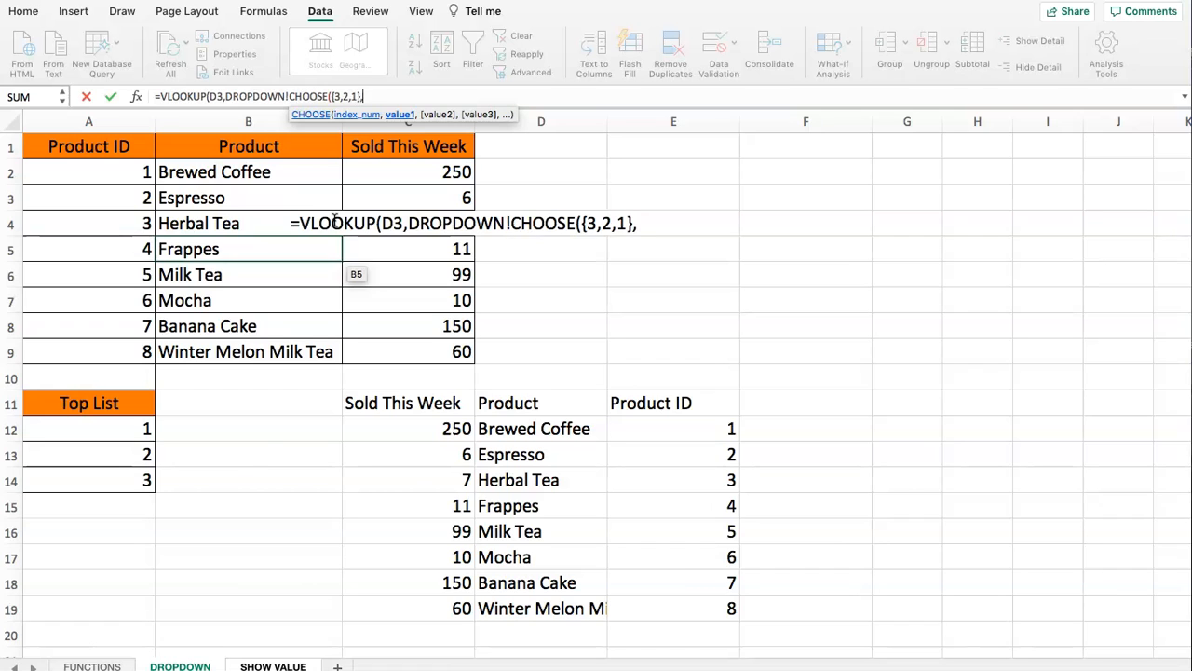
- Add DROPDOWN ranges A1:A9, B1:B9 and C1:C9 as the CHOOSE function's three values and close the function
{"action": "left_click_drag", "start_coordinate": [42, 146], "coordinate": [99, 344]}
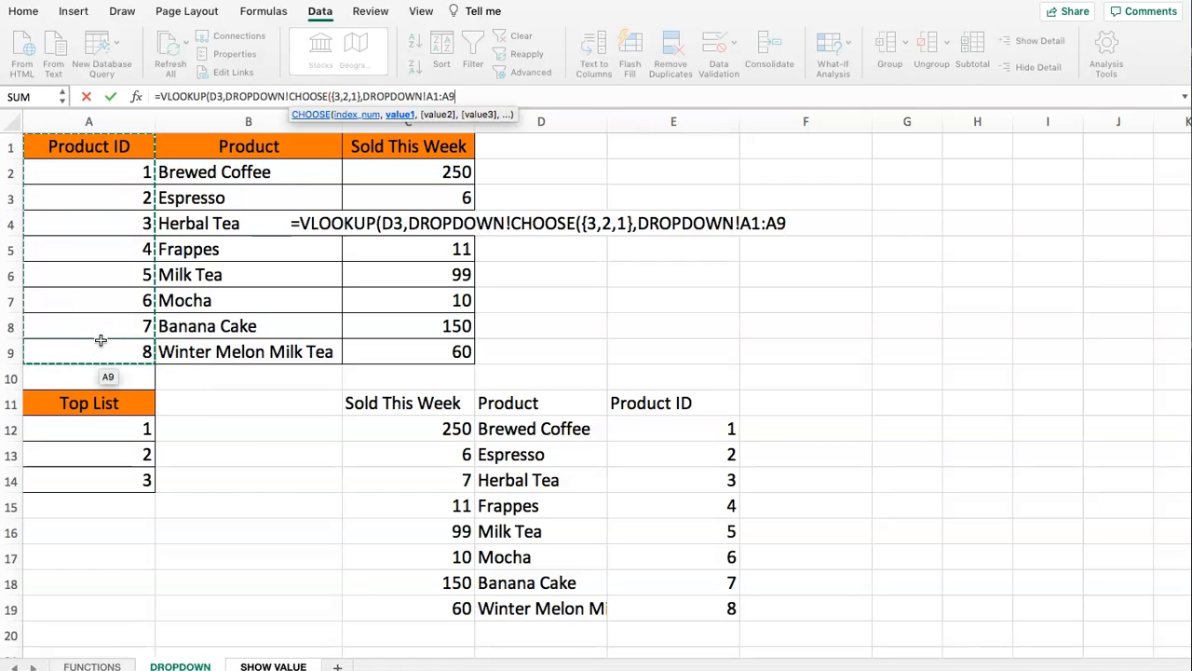
{"action": "type", "text": ","}
{"action": "left_click_drag", "start_coordinate": [166, 149], "coordinate": [214, 352]}
{"action": "type", "text": ",DROPDOWN!B1:B9,"}
{"action": "left_click", "coordinate": [400, 154]}
{"action": "left_click_drag", "start_coordinate": [400, 153], "coordinate": [410, 352]}
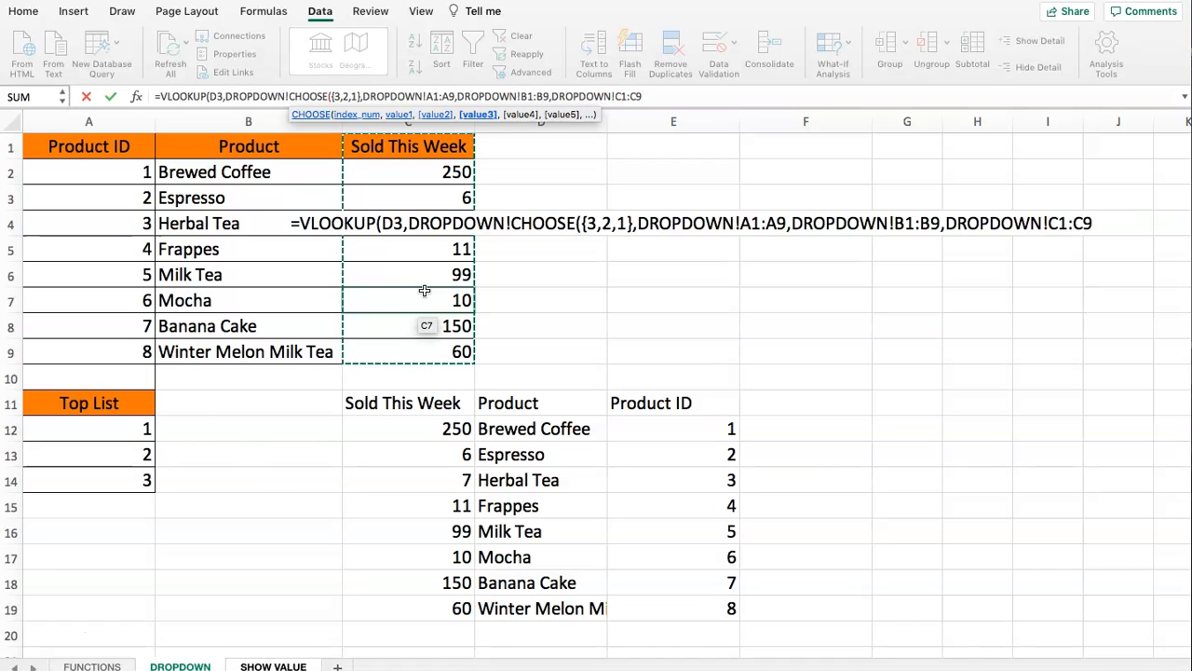
{"action": "left_click", "coordinate": [361, 96]}
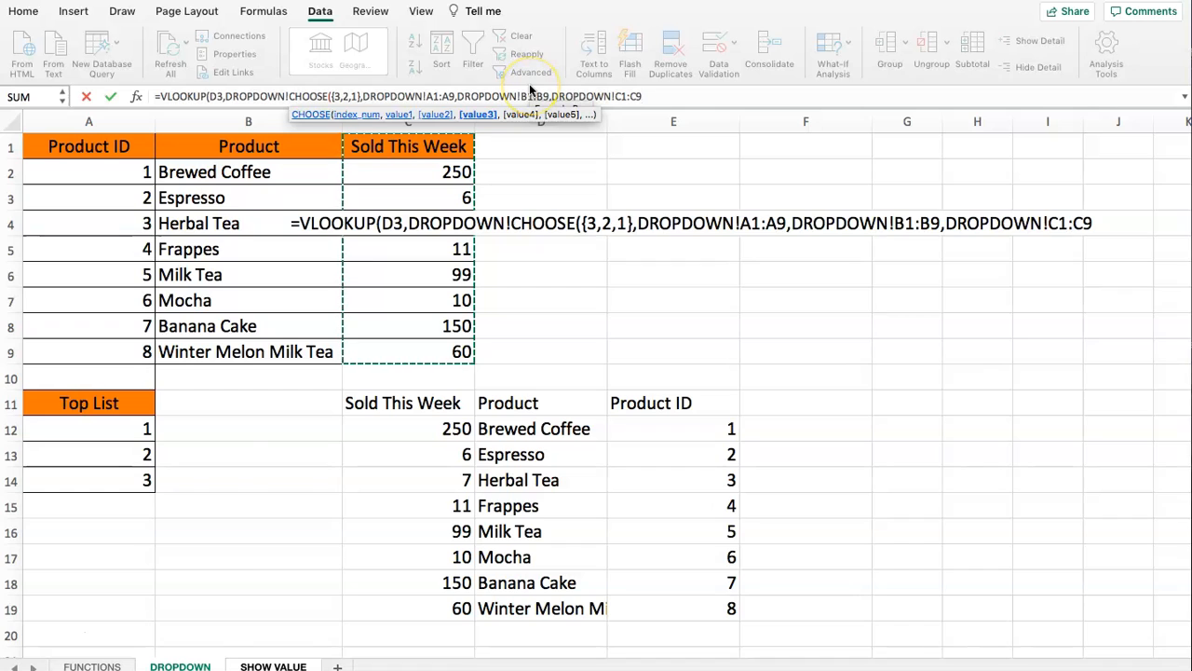
{"action": "type", "text": ")"}
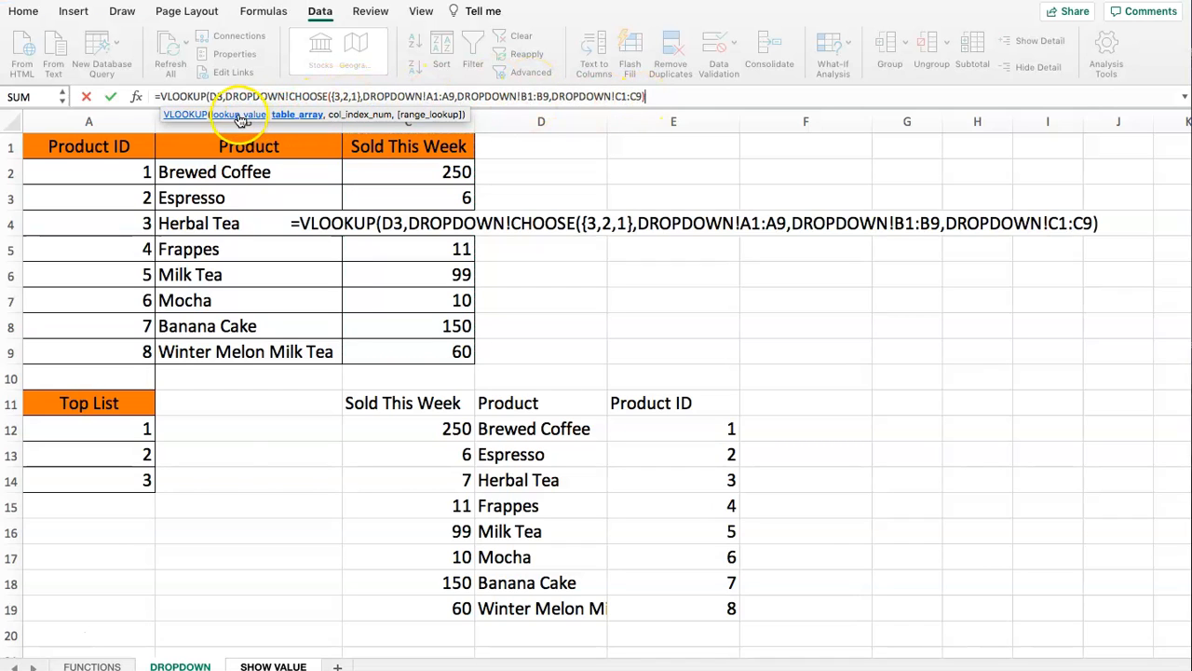
- Complete the VLOOKUP with column index 2 and an exact match (FALSE), and try to enter the formula in C4
{"action": "type", "text": ",2"}
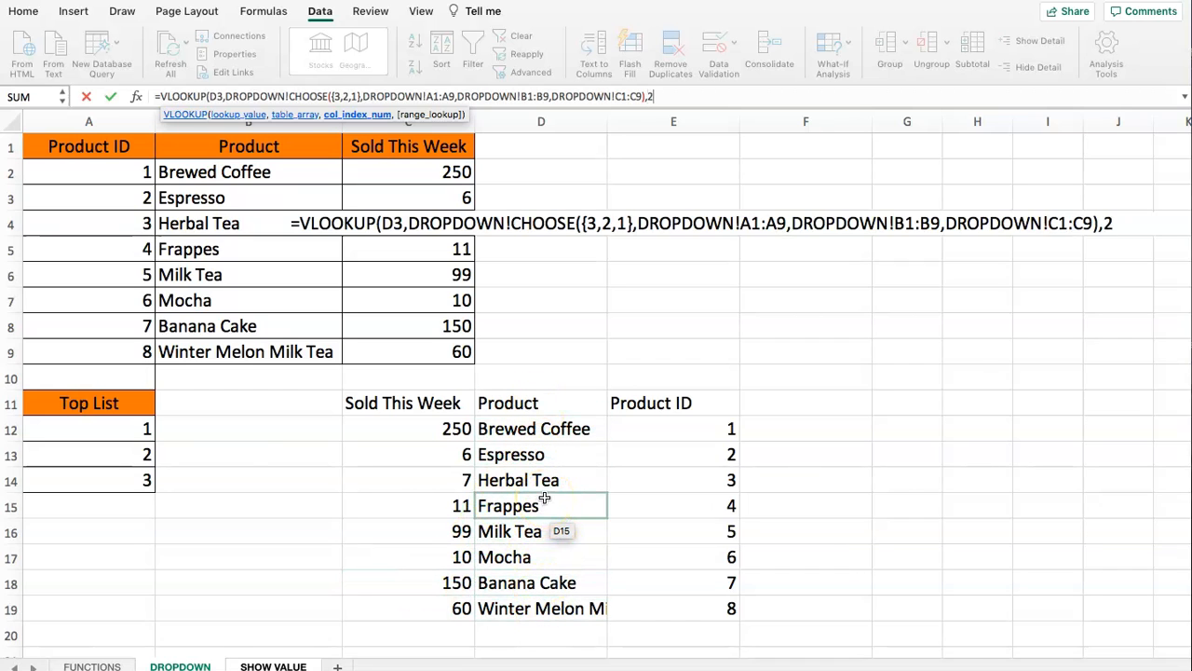
{"action": "type", "text": ","}
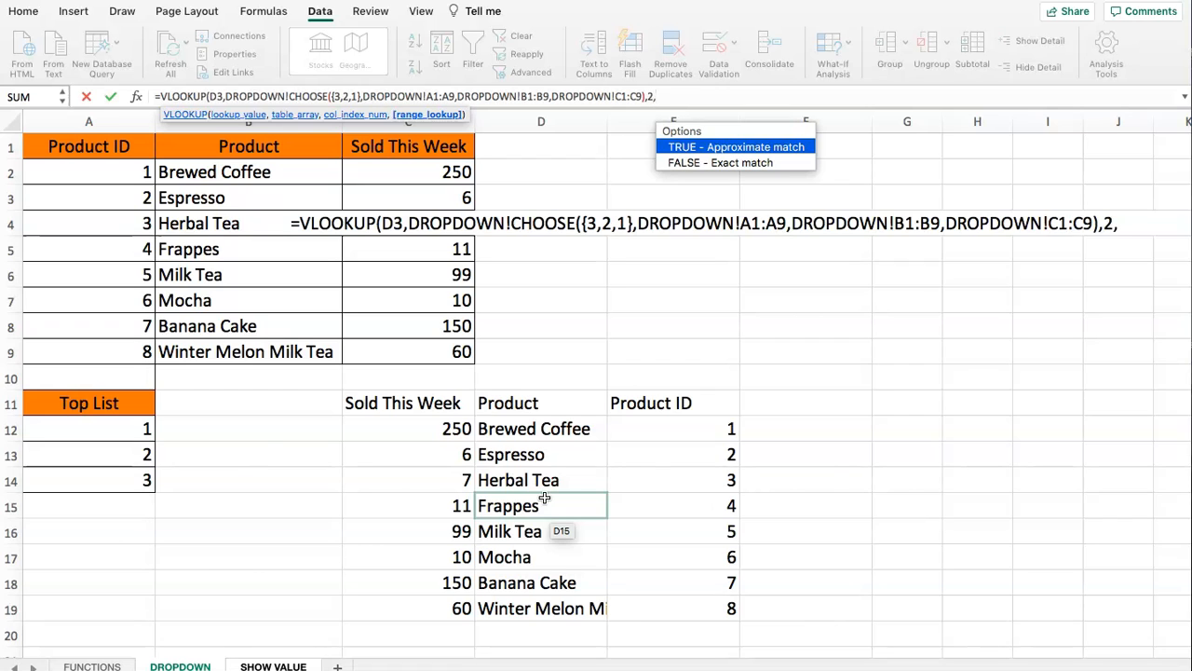
{"action": "left_click", "coordinate": [675, 163]}
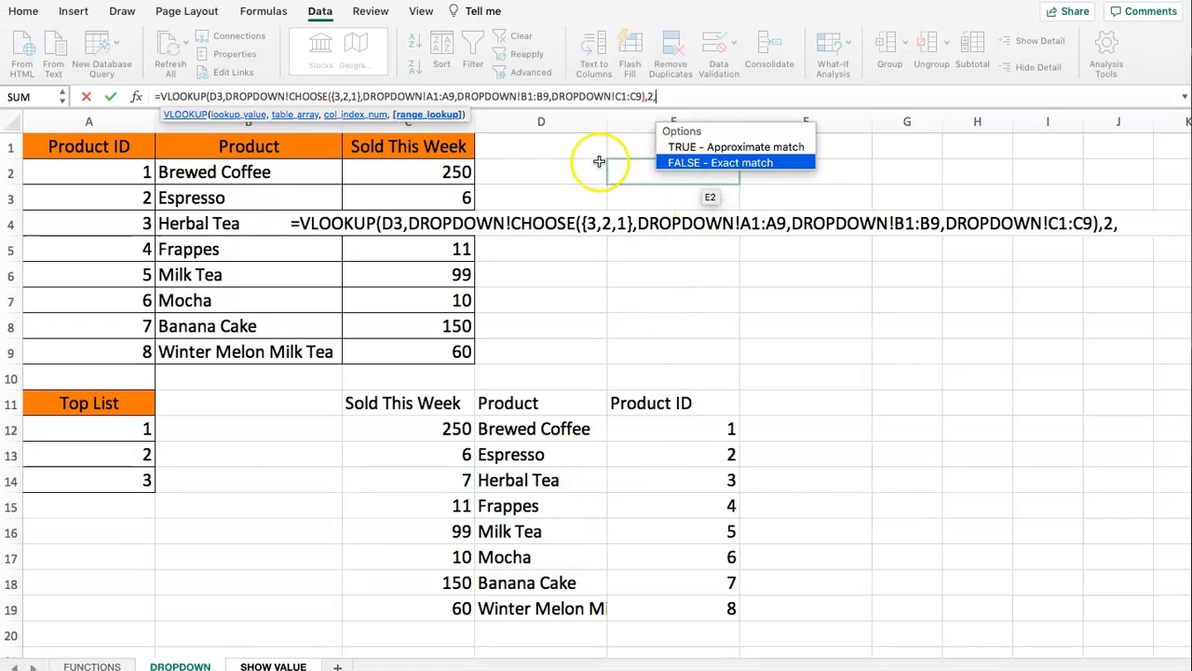
{"action": "double_click", "coordinate": [700, 163]}
{"action": "type", "text": ")"}
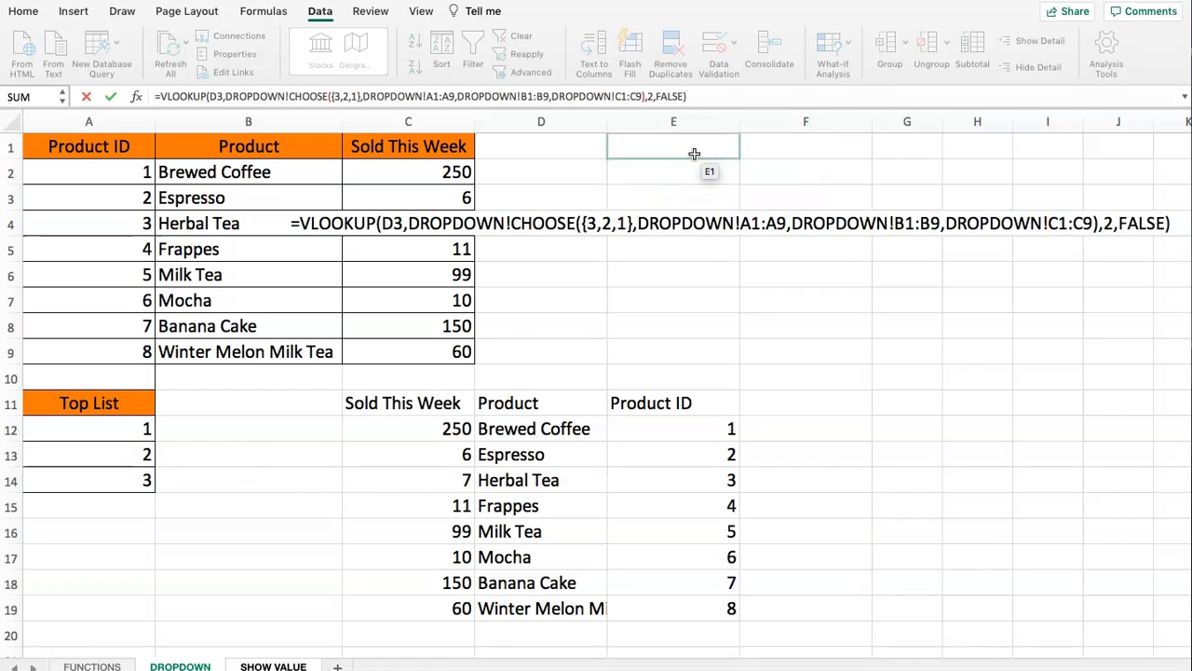
{"action": "key", "text": "Return"}
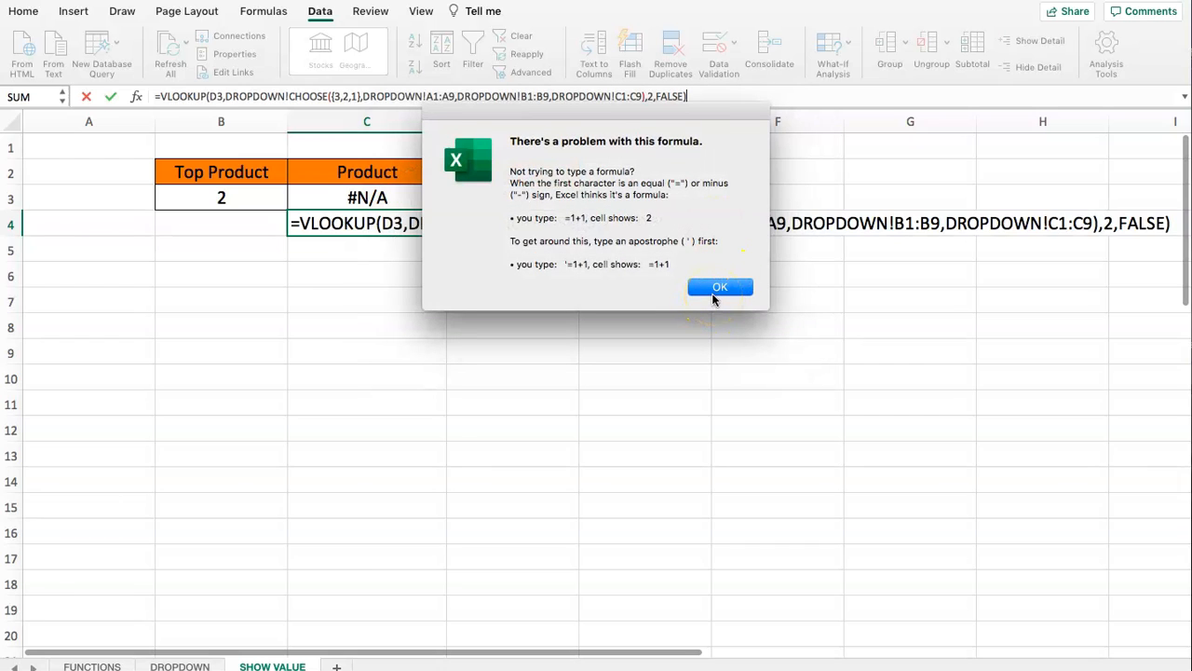
{"action": "left_click", "coordinate": [719, 287]}
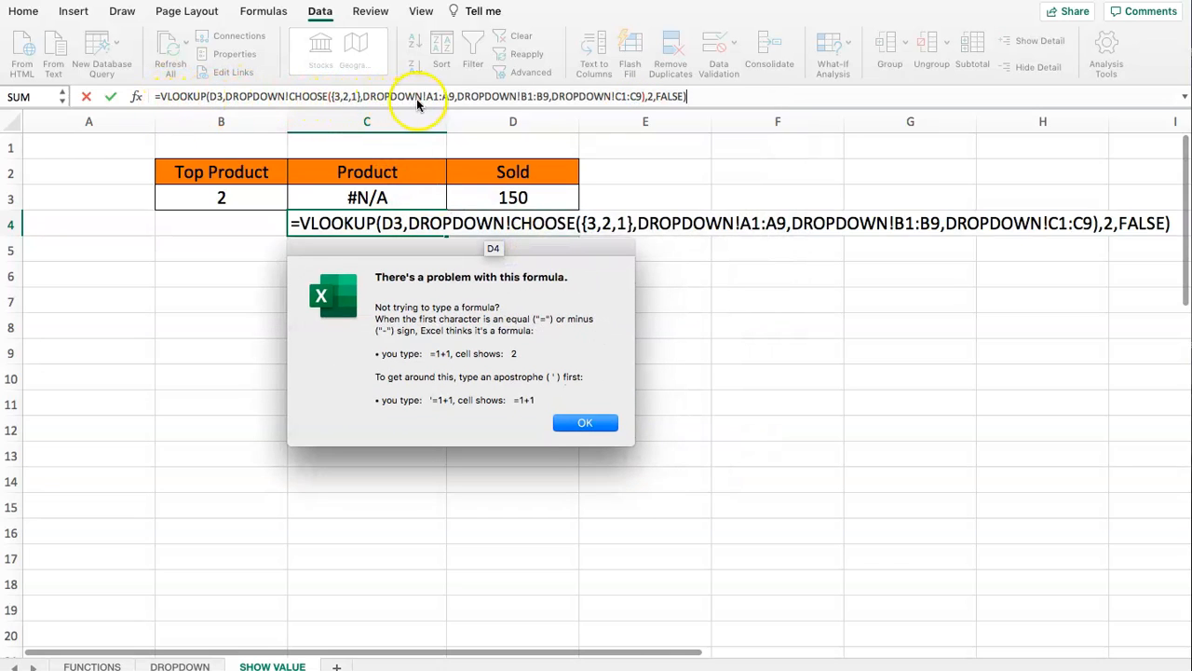
{"action": "left_click", "coordinate": [581, 422]}
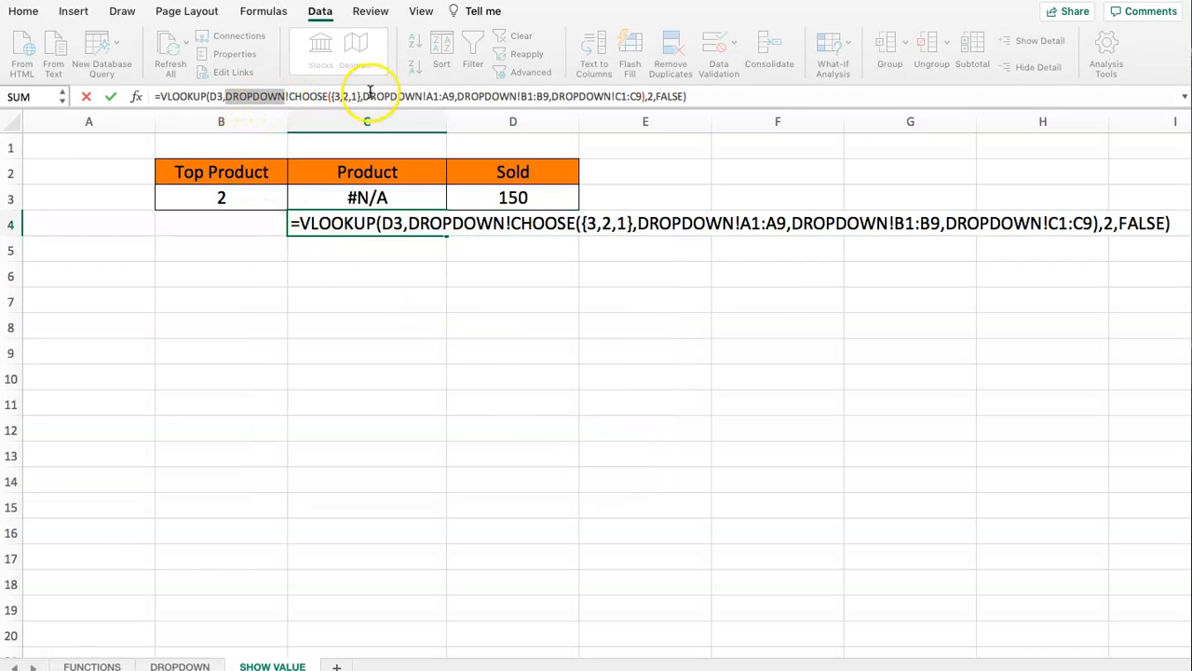
- Remove the DROPDOWN! sheet reference in front of CHOOSE in the C4 formula and enter the corrected formula
{"action": "left_click", "coordinate": [227, 408]}
{"action": "left_click", "coordinate": [720, 287]}
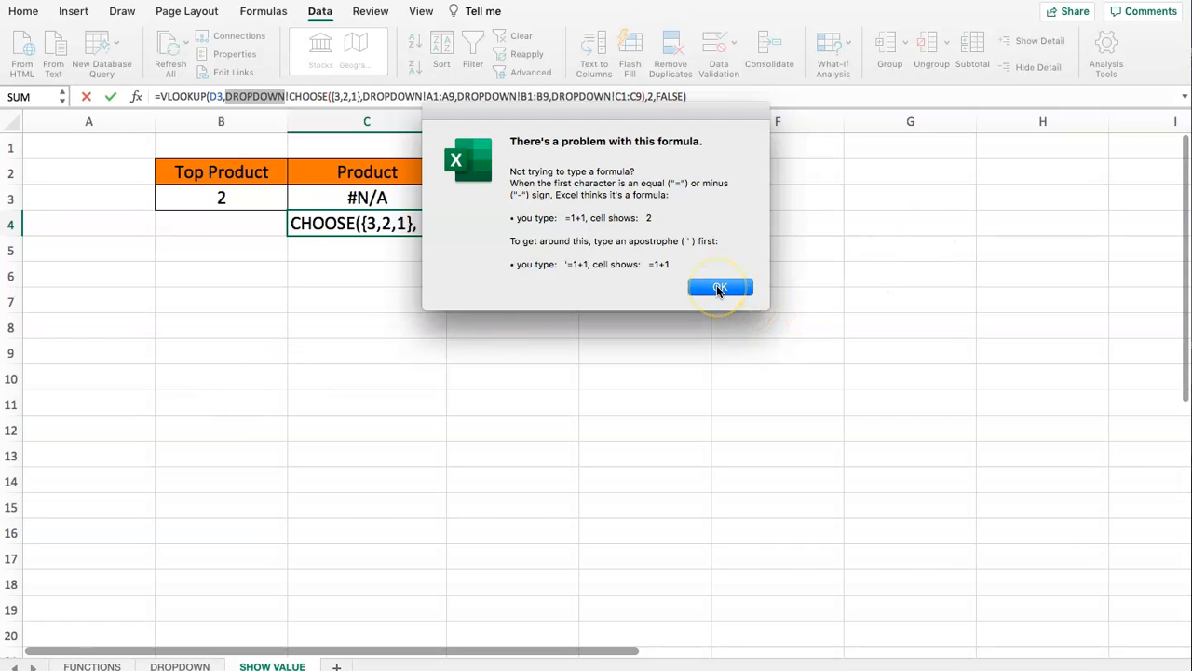
{"action": "left_click", "coordinate": [245, 96]}
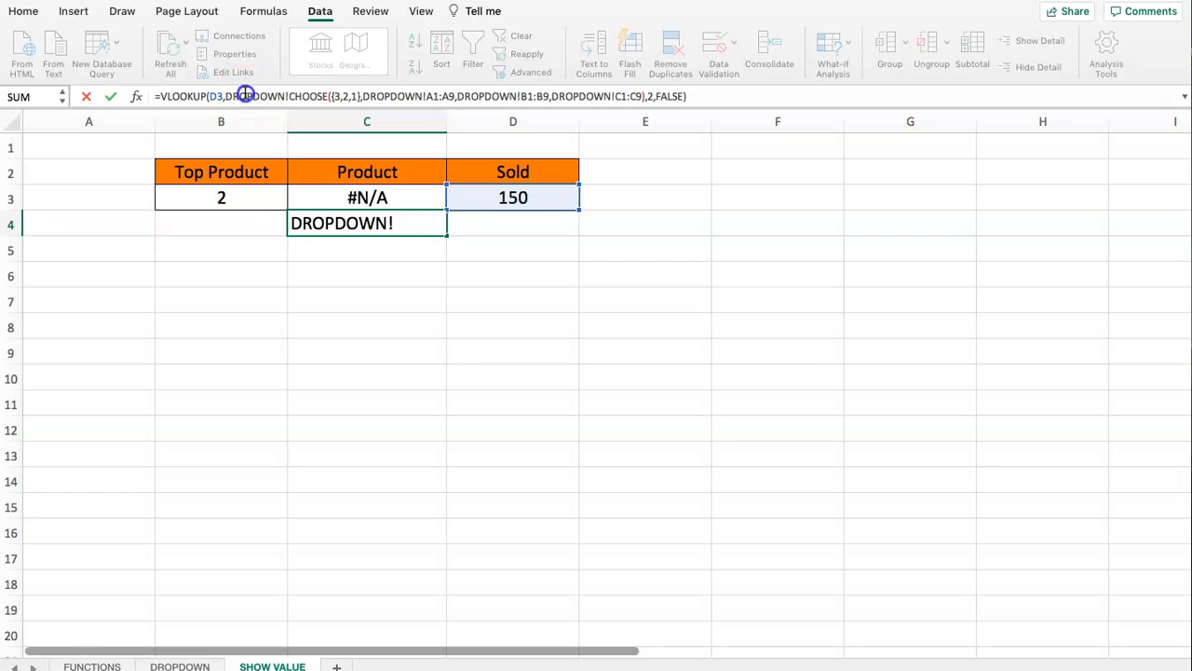
{"action": "left_click_drag", "start_coordinate": [228, 97], "coordinate": [290, 97]}
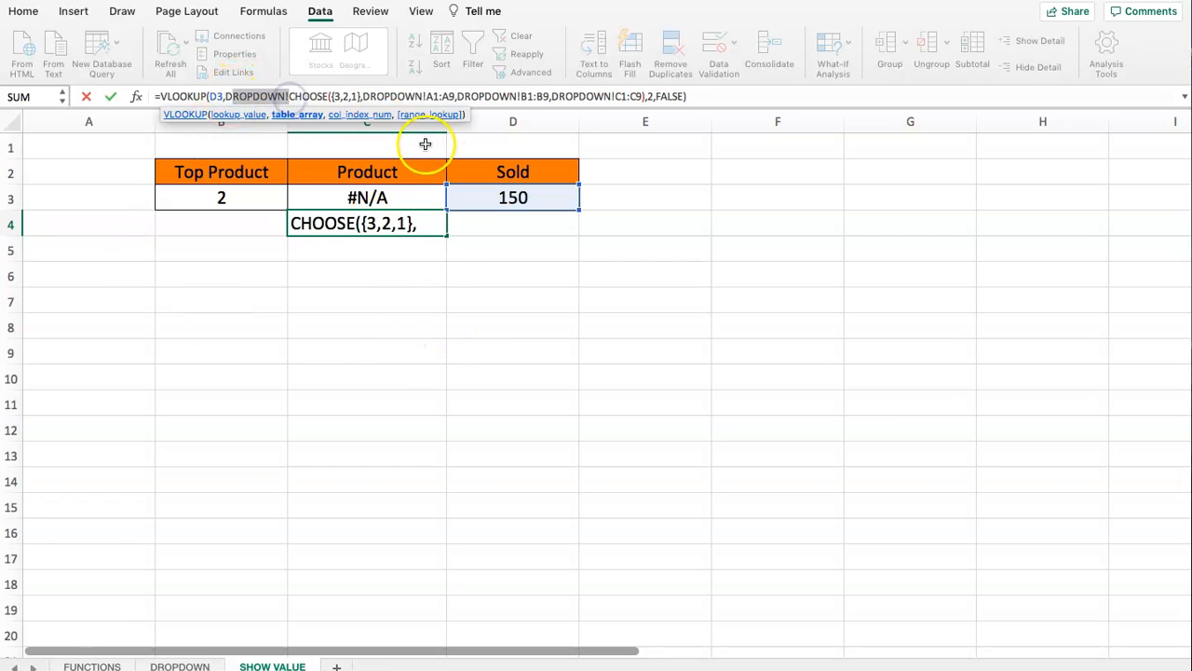
{"action": "key", "text": "Right"}
{"action": "key", "text": "BackSpace"}
{"action": "key", "text": "BackSpace"}
{"action": "key", "text": "BackSpace"}
{"action": "key", "text": "BackSpace"}
{"action": "key", "text": "BackSpace"}
{"action": "key", "text": "BackSpace"}
{"action": "key", "text": "BackSpace"}
{"action": "key", "text": "BackSpace"}
{"action": "key", "text": "BackSpace"}
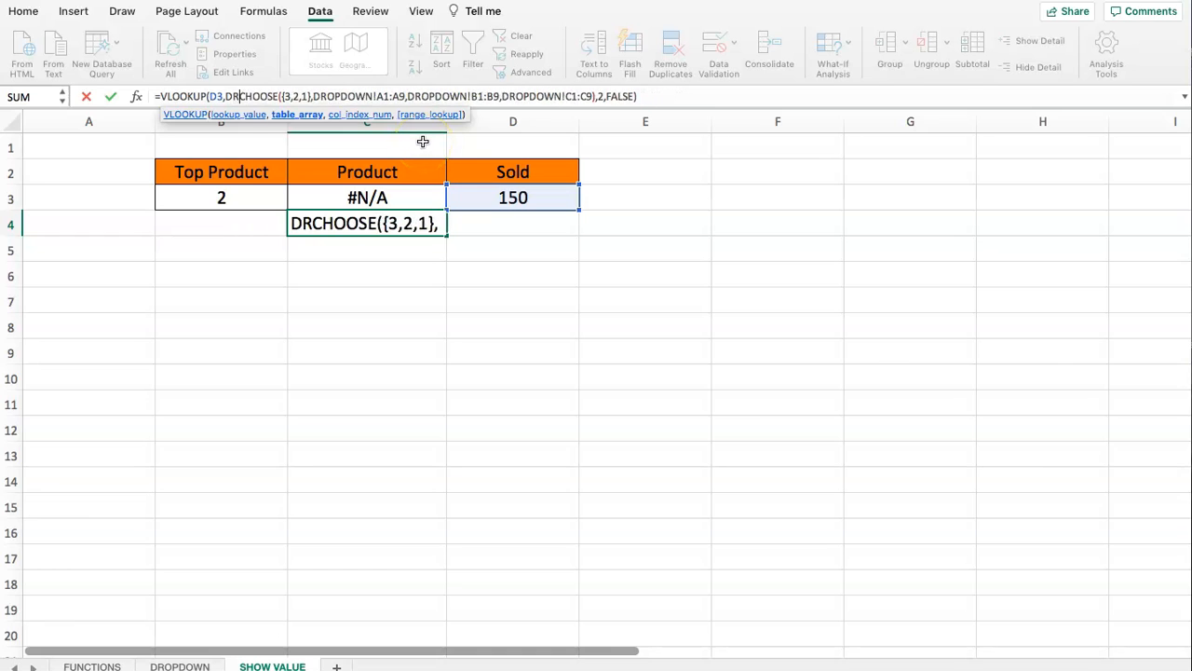
{"action": "key", "text": "Return"}
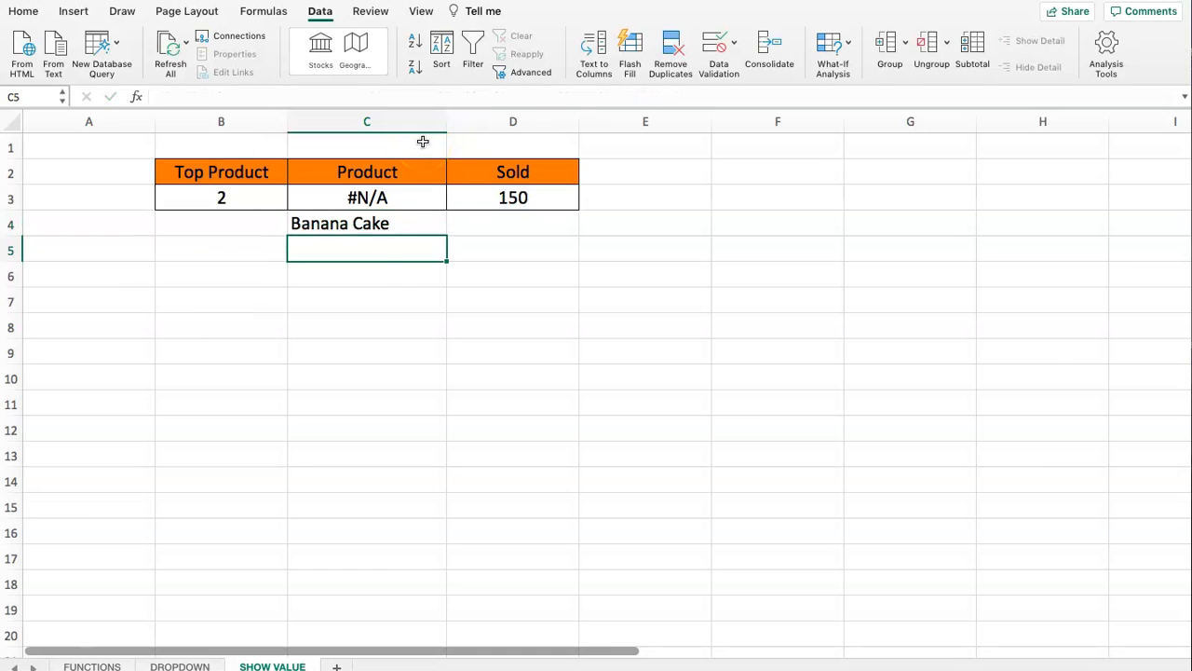
- Check the C4 result and the quantity in D3 against the Banana Cake row on the DROPDOWN sheet
{"action": "left_click", "coordinate": [361, 228]}
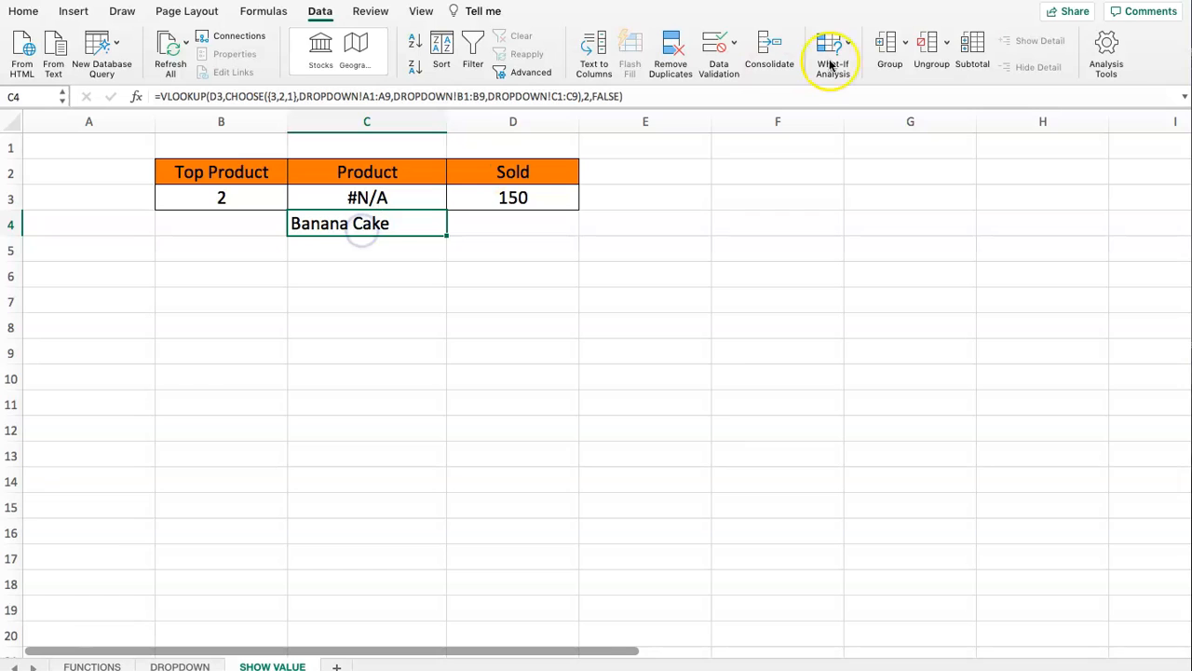
{"action": "left_click", "coordinate": [497, 197]}
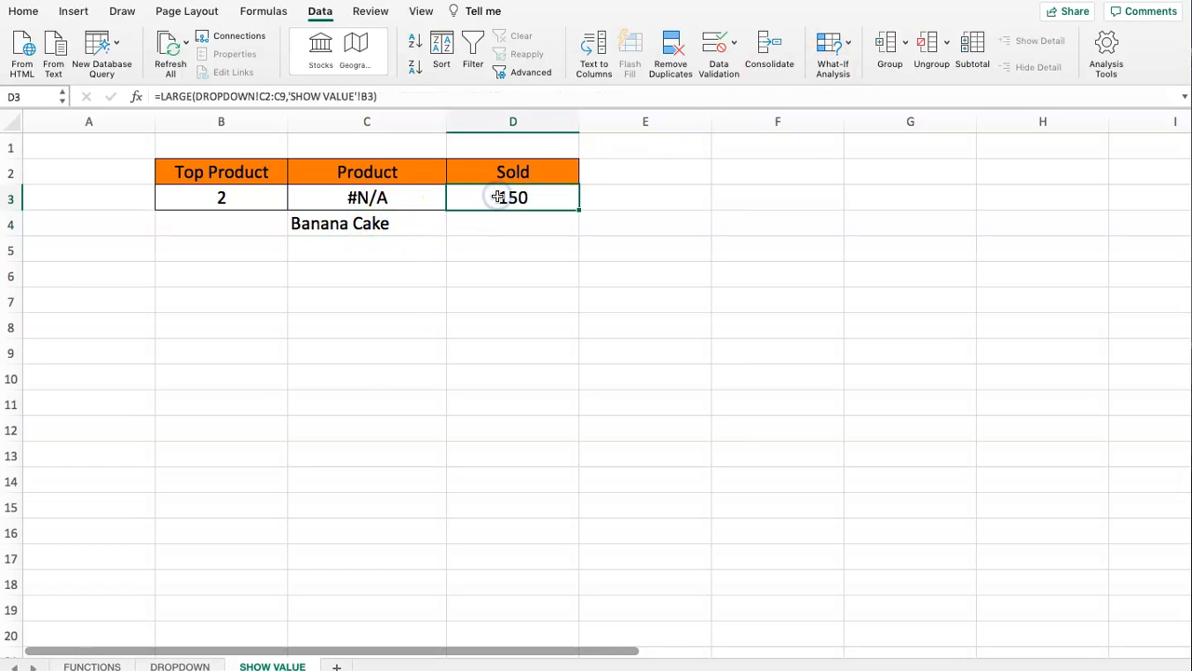
{"action": "left_click", "coordinate": [179, 666]}
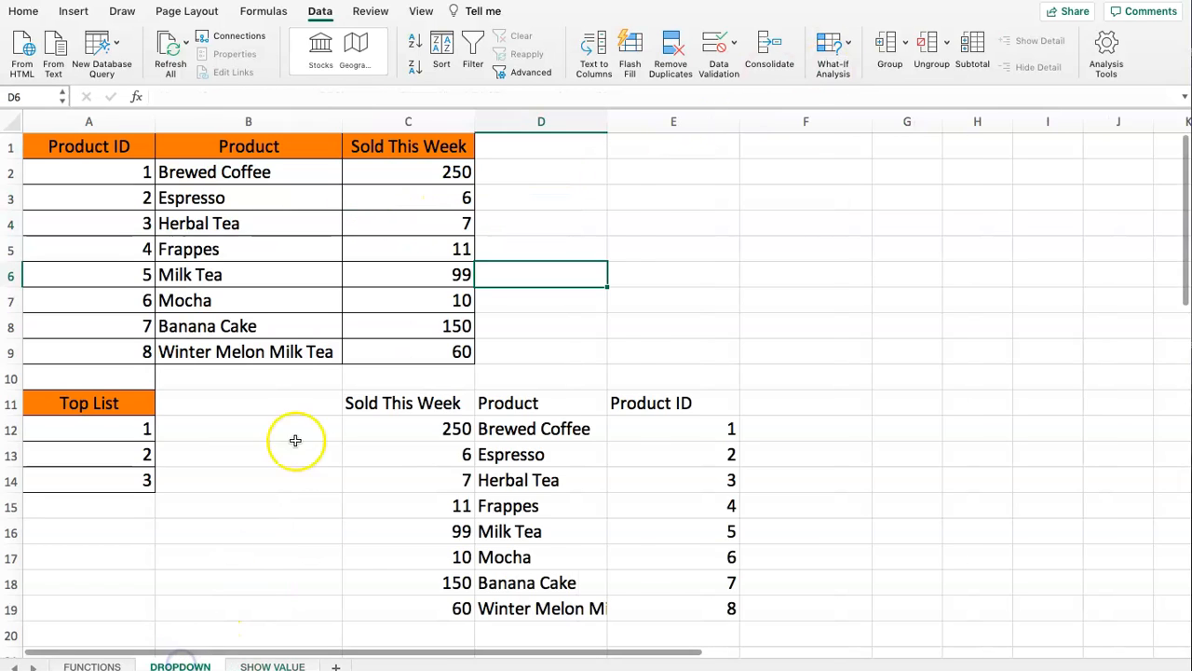
{"action": "left_click_drag", "start_coordinate": [298, 321], "coordinate": [416, 319]}
{"action": "left_click", "coordinate": [272, 666]}
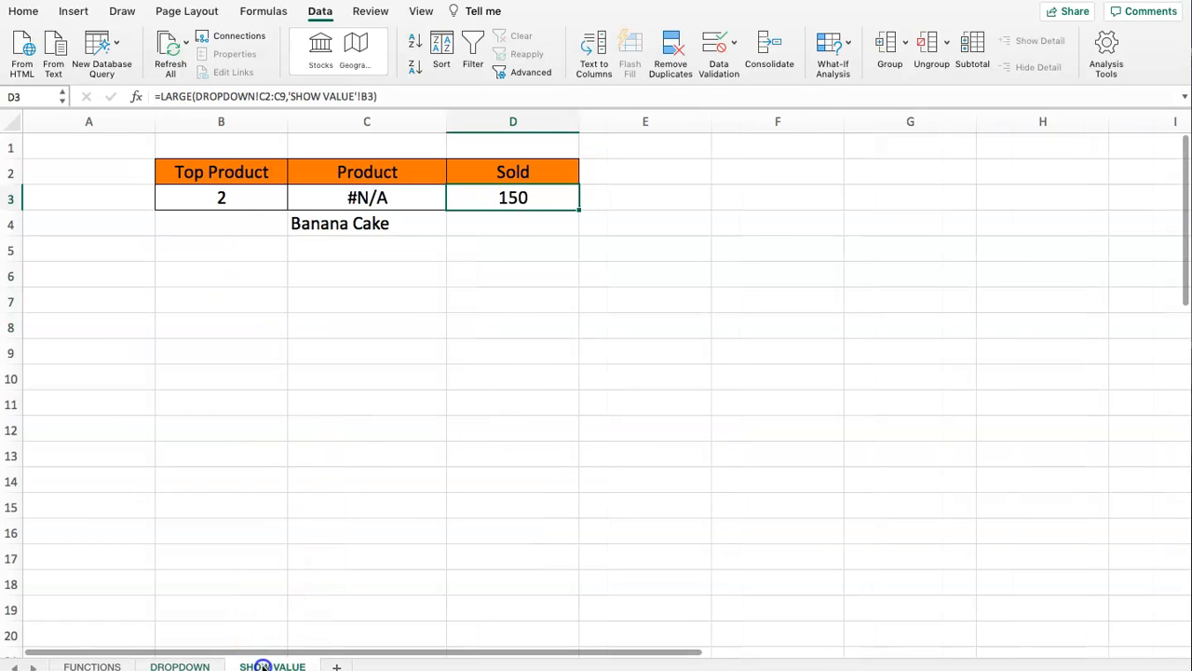
- Delete the old formula in C3 of the SHOW VALUE sheet and move the VLOOKUP formula from C4 into it
{"action": "left_click", "coordinate": [346, 198]}
{"action": "key", "text": "Delete"}
{"action": "left_click", "coordinate": [347, 225]}
{"action": "left_click_drag", "start_coordinate": [698, 100], "coordinate": [133, 92]}
{"action": "key", "text": "ctrl+c"}
{"action": "key", "text": "Escape"}
{"action": "left_click", "coordinate": [325, 197]}
{"action": "left_click", "coordinate": [224, 98]}
{"action": "key", "text": "ctrl+v"}
{"action": "key", "text": "Return"}
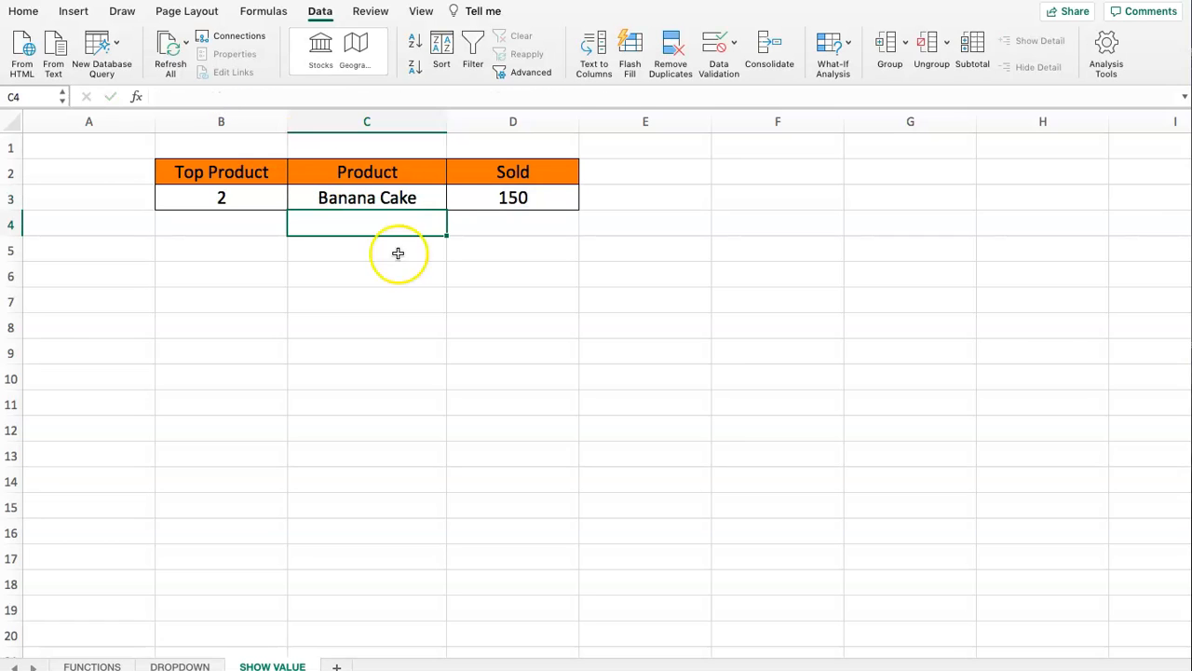
- Test the Top Product dropdown in B3 by choosing ranks 1, 3, 2 and 1 in turn
{"action": "left_click_drag", "start_coordinate": [511, 176], "coordinate": [265, 193]}
{"action": "left_click", "coordinate": [317, 218]}
{"action": "left_click_drag", "start_coordinate": [547, 205], "coordinate": [253, 194]}
{"action": "left_click", "coordinate": [267, 248]}
{"action": "left_click", "coordinate": [228, 196]}
{"action": "left_click", "coordinate": [293, 202]}
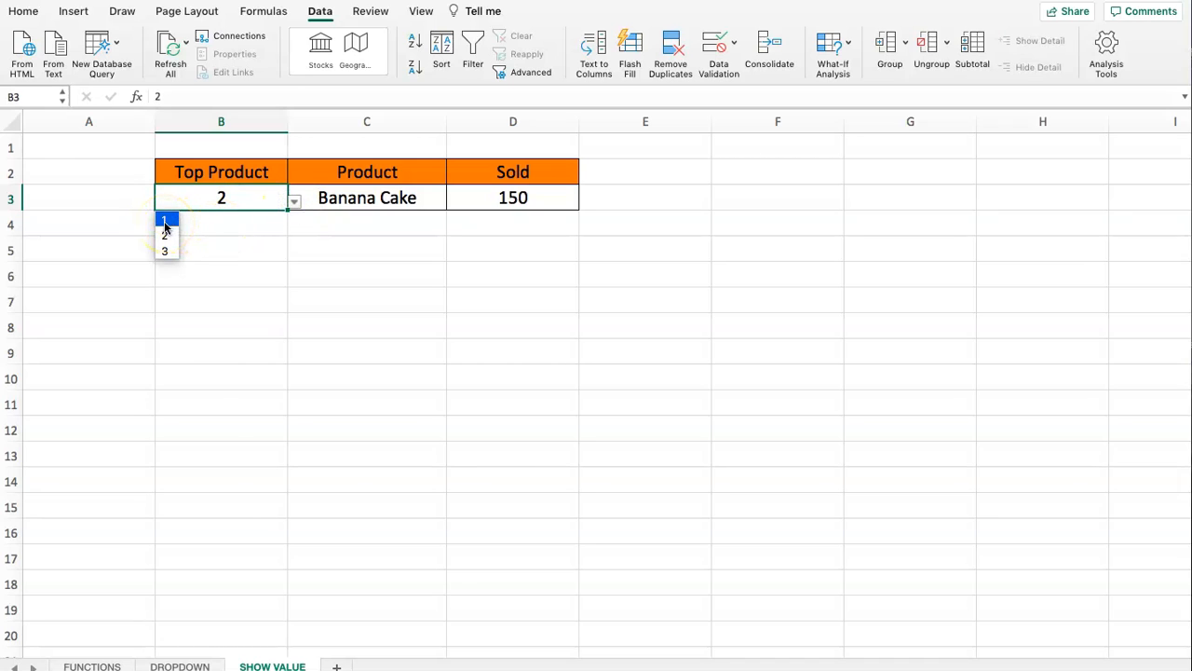
{"action": "left_click", "coordinate": [165, 227]}
{"action": "left_click", "coordinate": [294, 202]}
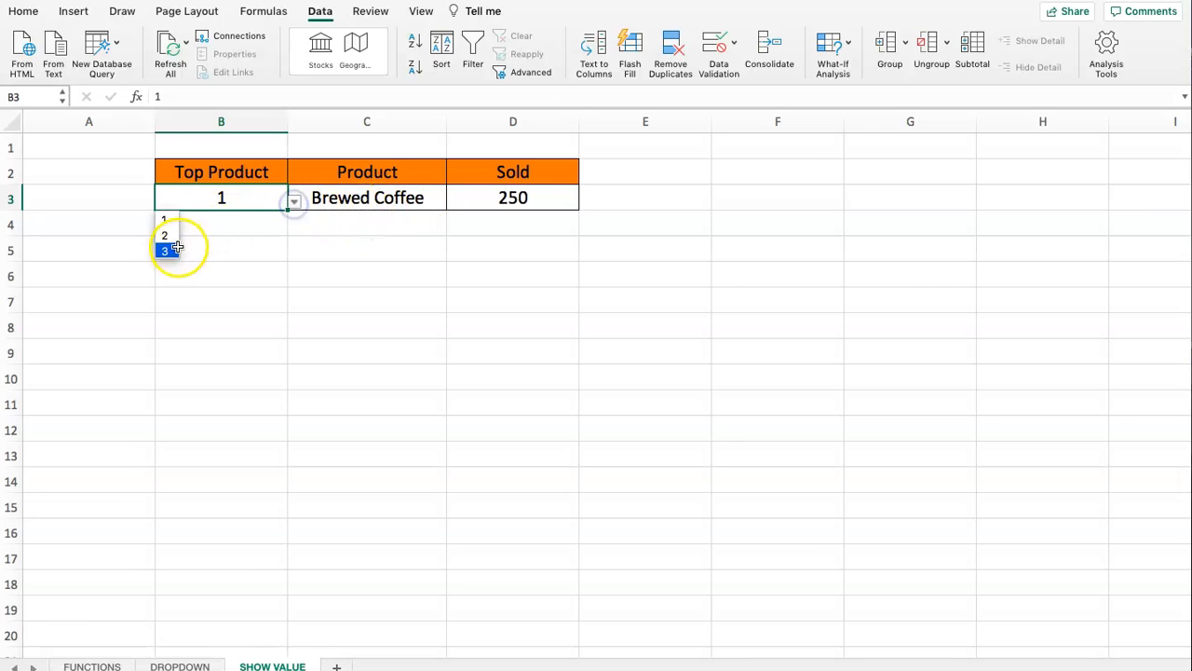
{"action": "left_click", "coordinate": [165, 249]}
{"action": "left_click", "coordinate": [294, 202]}
{"action": "left_click", "coordinate": [168, 235]}
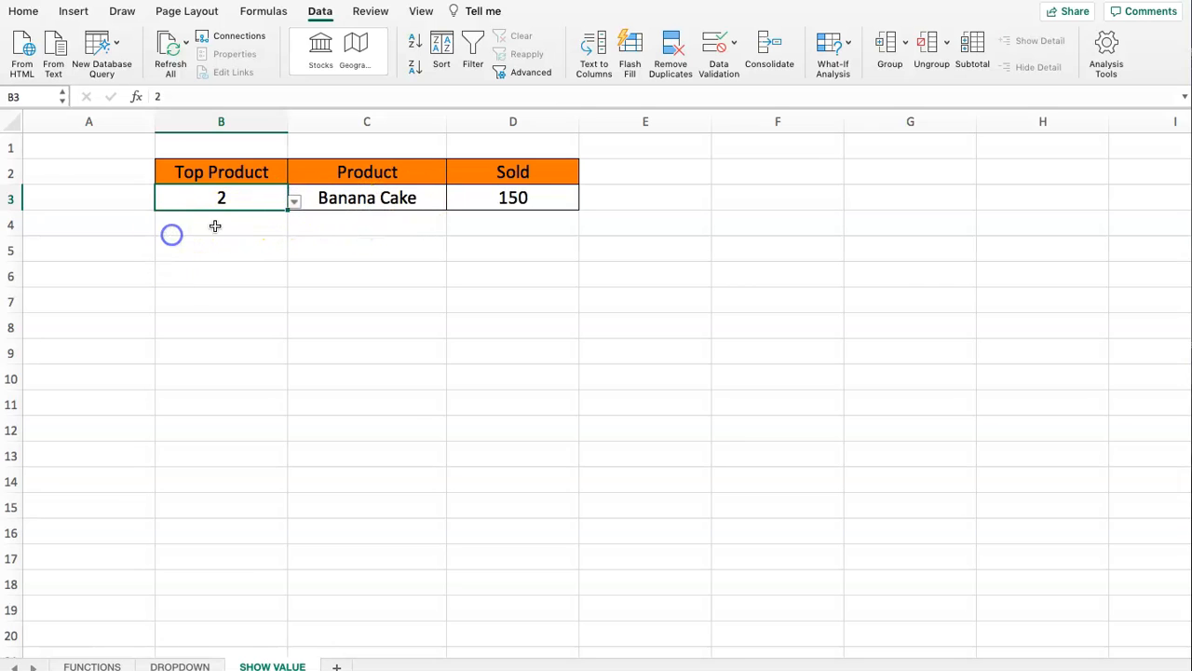
{"action": "left_click", "coordinate": [293, 202]}
{"action": "left_click", "coordinate": [169, 220]}
{"action": "left_click", "coordinate": [229, 267]}
{"action": "left_click", "coordinate": [237, 202]}
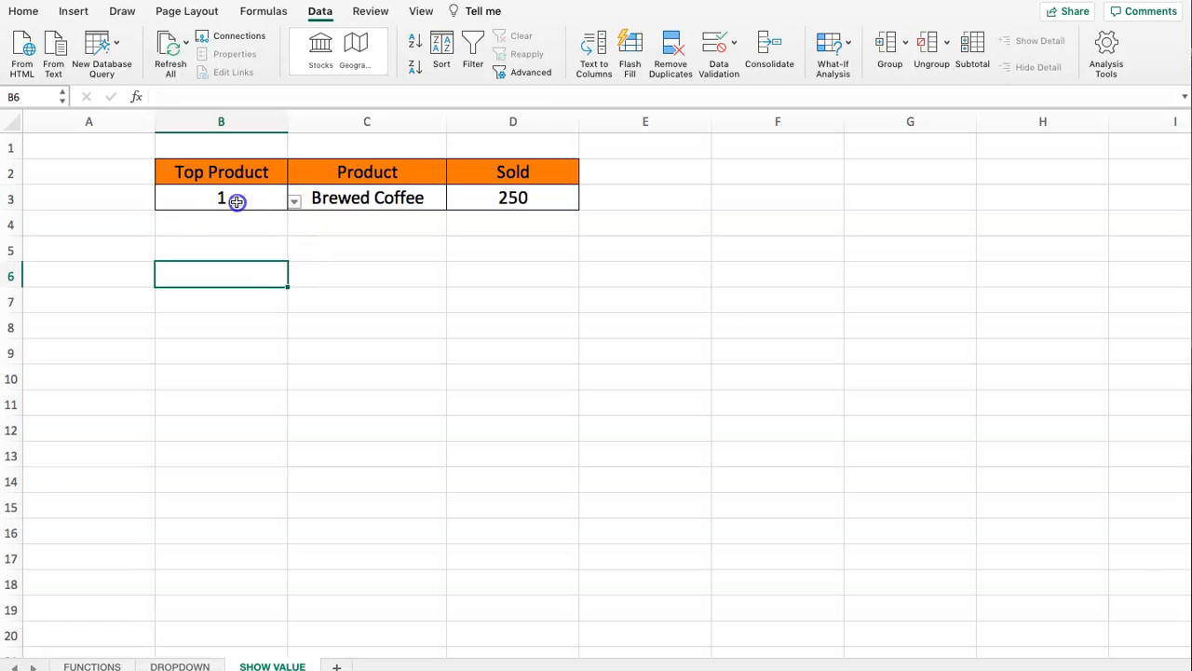
- On the DROPDOWN sheet, replace the Sold This Week values in C2:C9 with 1, 4, 5, 8, 10, 3, 7 and 9
{"action": "left_click", "coordinate": [180, 665]}
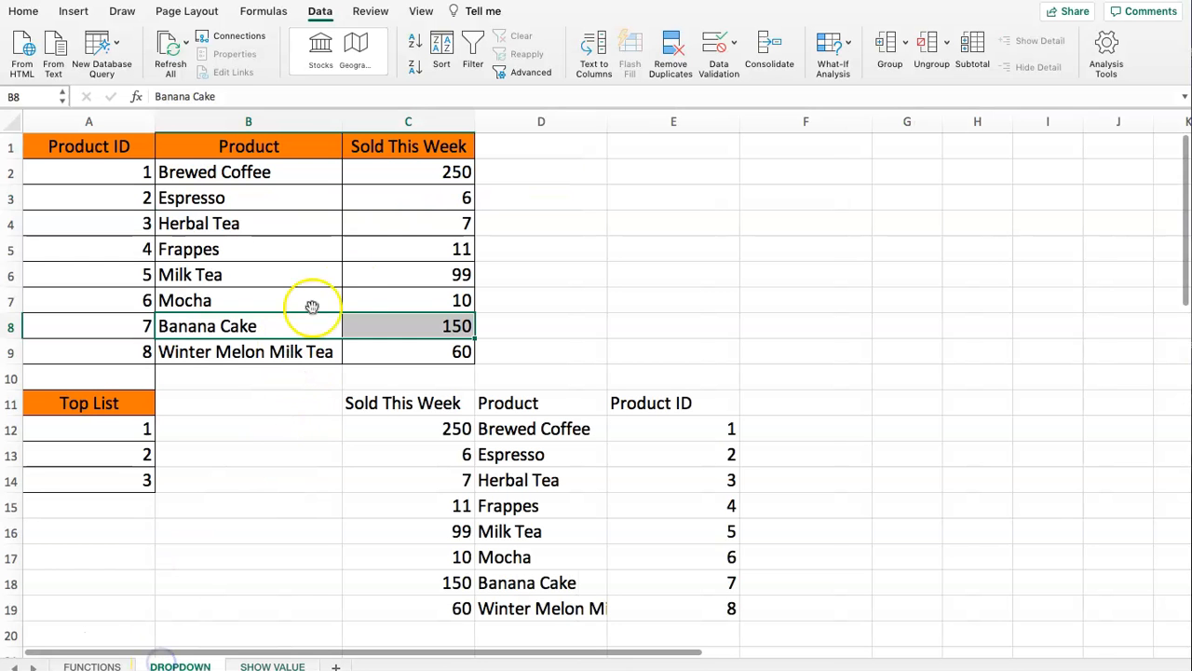
{"action": "left_click", "coordinate": [447, 231]}
{"action": "left_click", "coordinate": [419, 179]}
{"action": "type", "text": "1"}
{"action": "key", "text": "Return"}
{"action": "type", "text": "4"}
{"action": "key", "text": "Return"}
{"action": "type", "text": "5"}
{"action": "key", "text": "Return"}
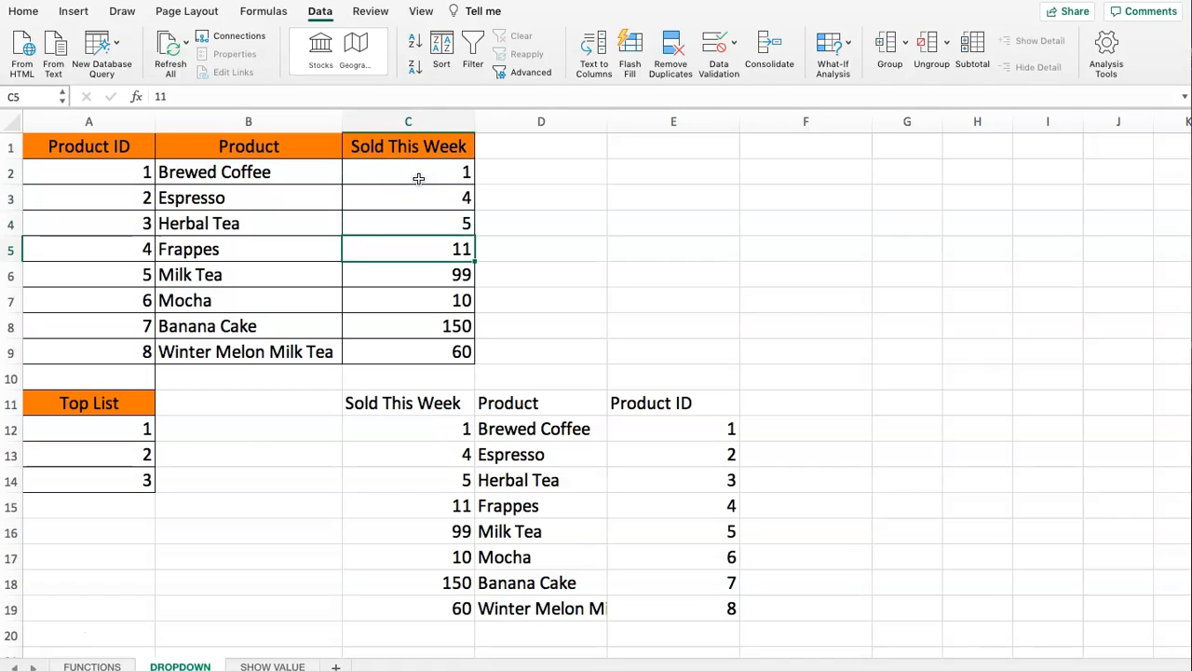
{"action": "type", "text": "8"}
{"action": "key", "text": "Return"}
{"action": "type", "text": "10"}
{"action": "key", "text": "Return"}
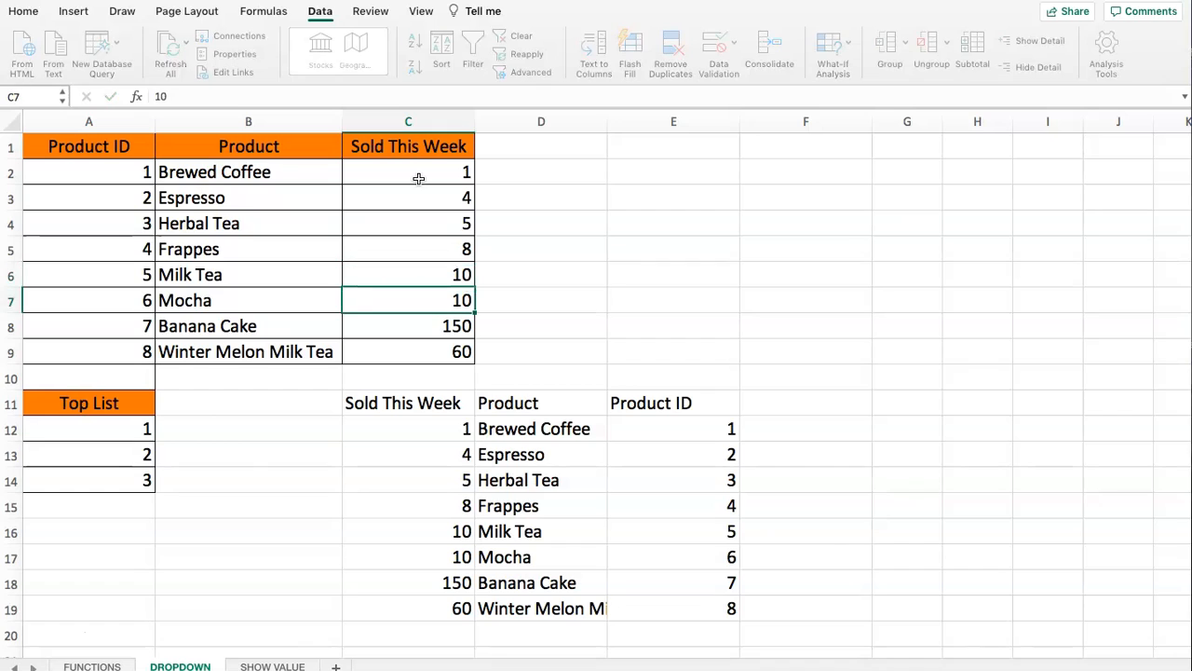
{"action": "type", "text": "3"}
{"action": "key", "text": "Return"}
{"action": "type", "text": "7"}
{"action": "key", "text": "Return"}
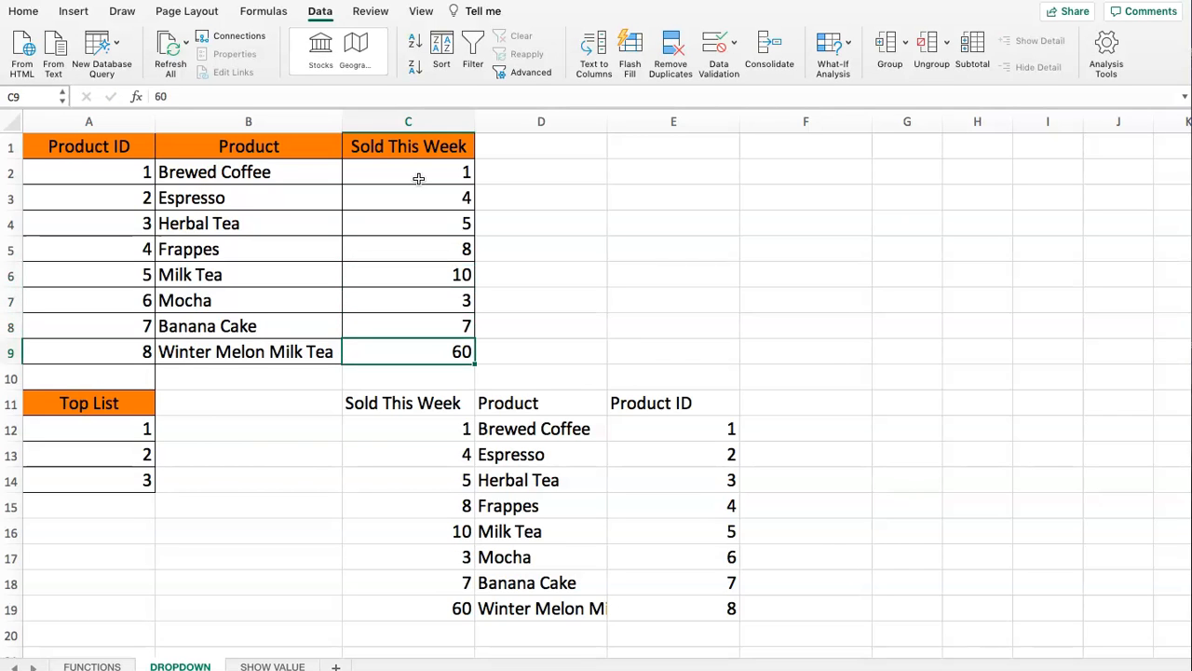
{"action": "type", "text": "9"}
{"action": "key", "text": "Return"}
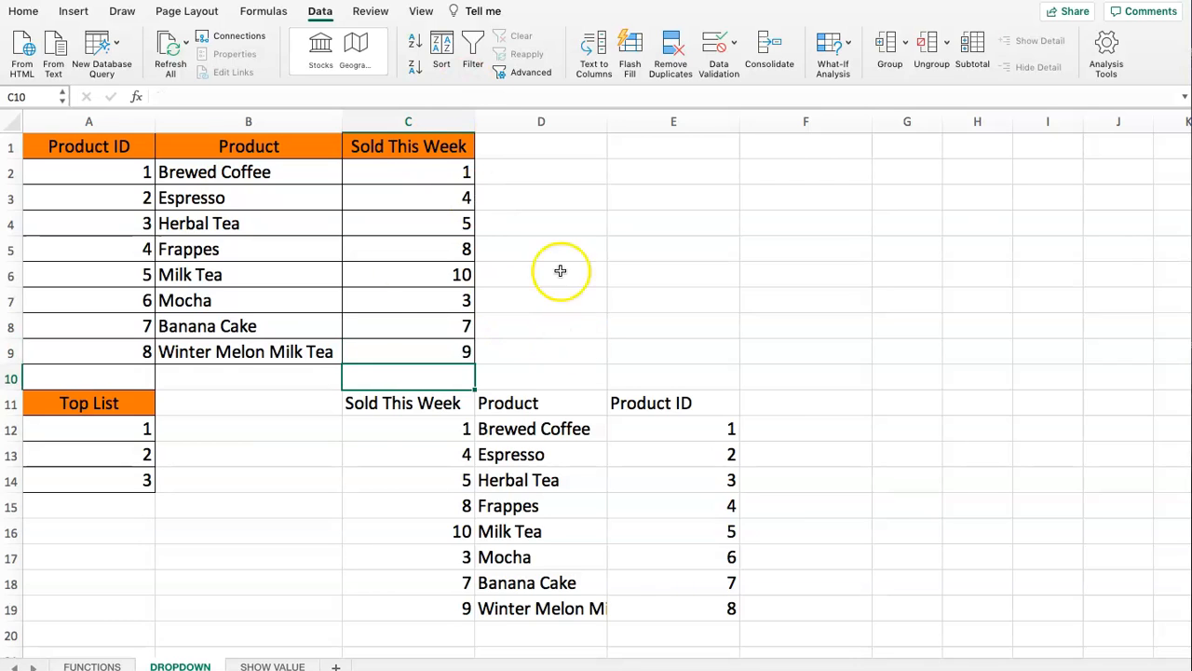
- On the SHOW VALUE sheet, set the Top Product rank in B3 to 2 and check the product and sold cells
{"action": "left_click", "coordinate": [252, 666]}
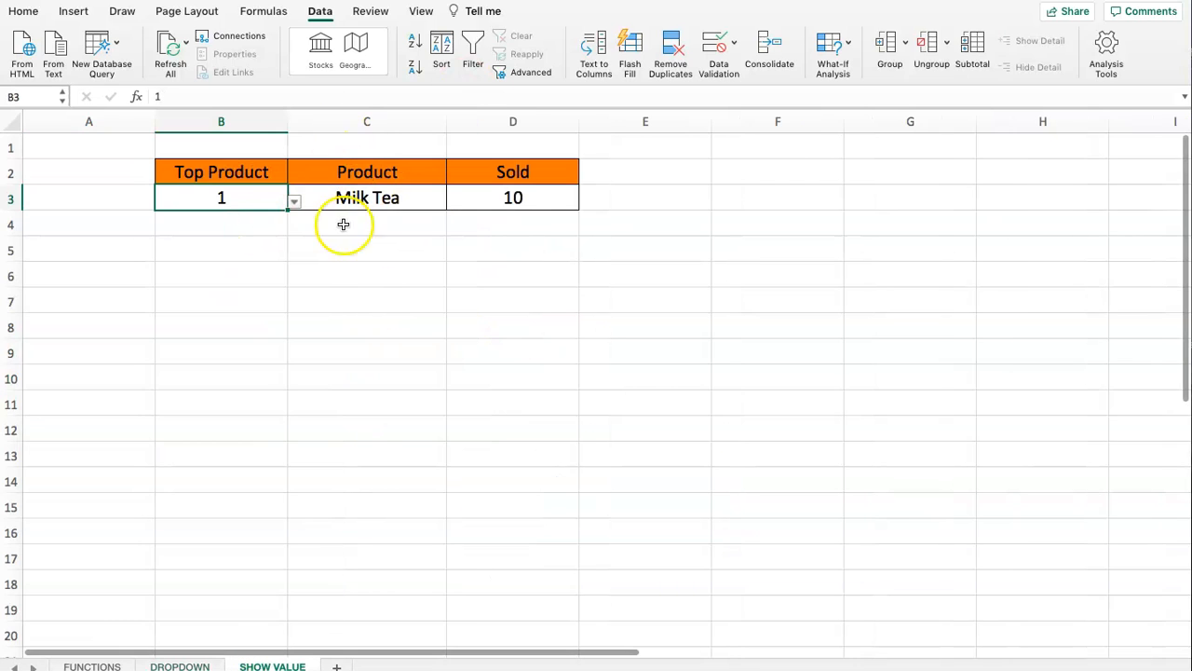
{"action": "left_click", "coordinate": [520, 197]}
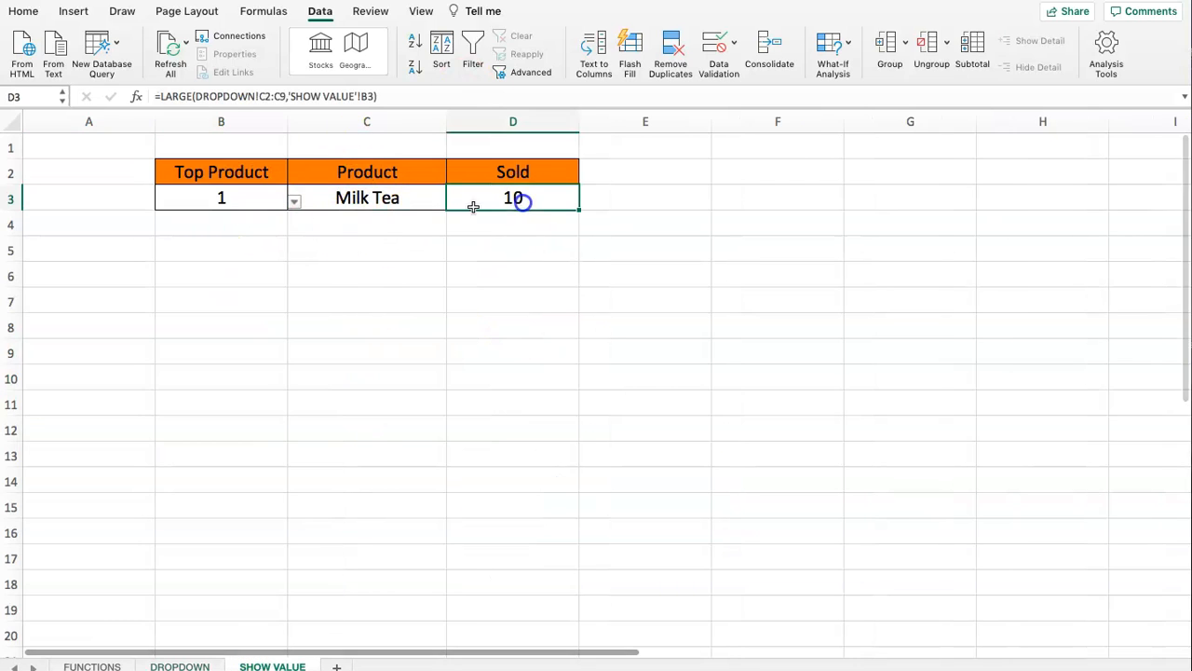
{"action": "left_click", "coordinate": [294, 205]}
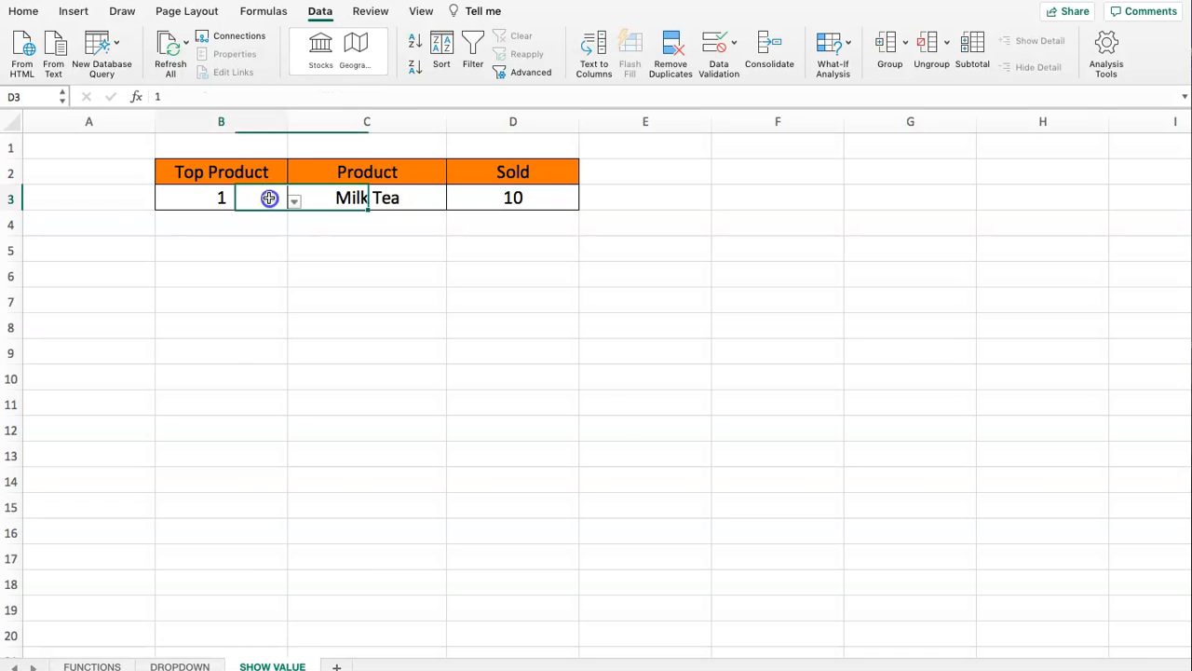
{"action": "left_click", "coordinate": [293, 203]}
{"action": "left_click", "coordinate": [166, 239]}
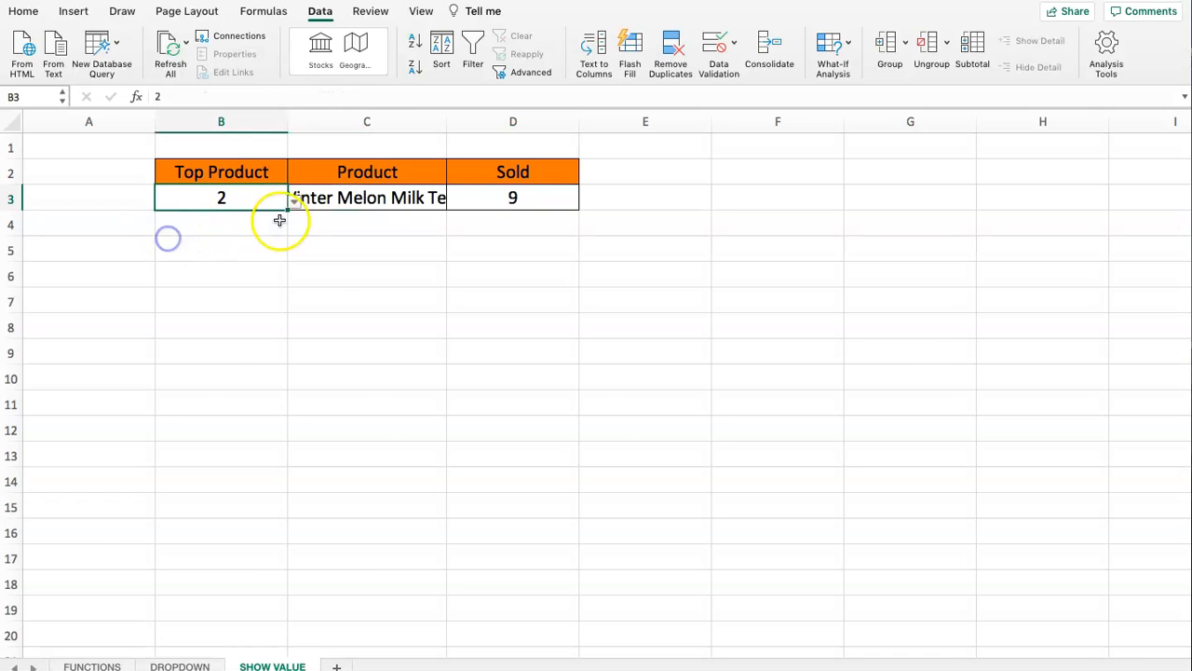
{"action": "left_click", "coordinate": [364, 200]}
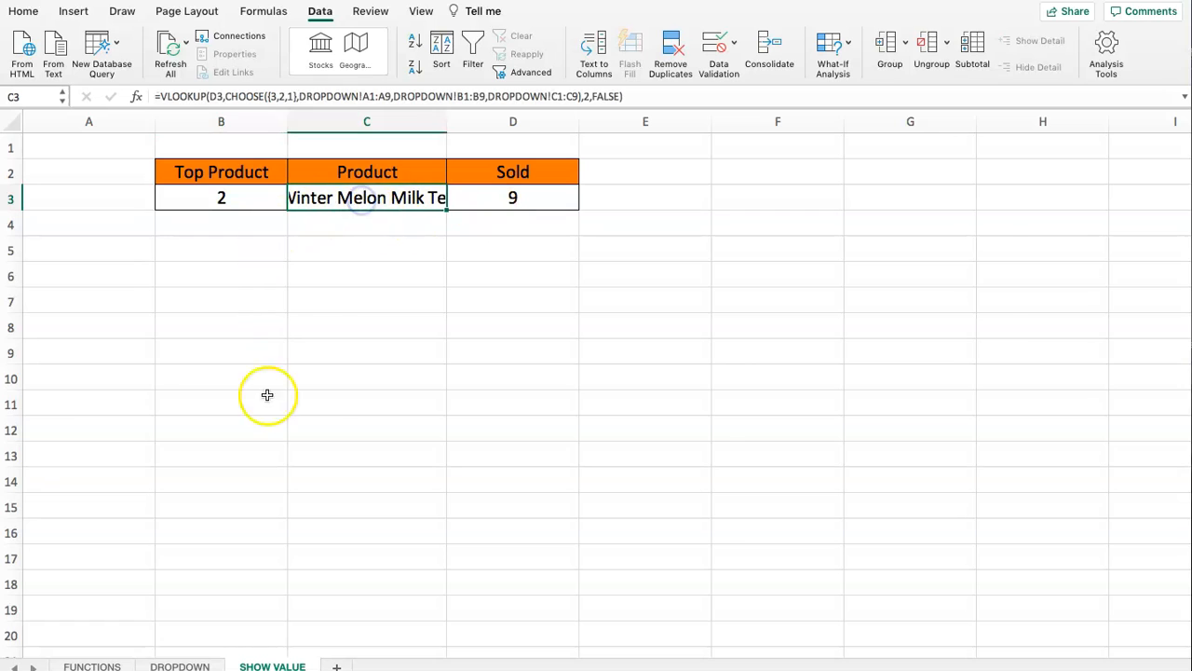
- Check the last Sold This Week row on the DROPDOWN sheet and set the SHOW VALUE Top Product rank in B3 to 3
{"action": "left_click", "coordinate": [180, 665]}
{"action": "left_click", "coordinate": [372, 349]}
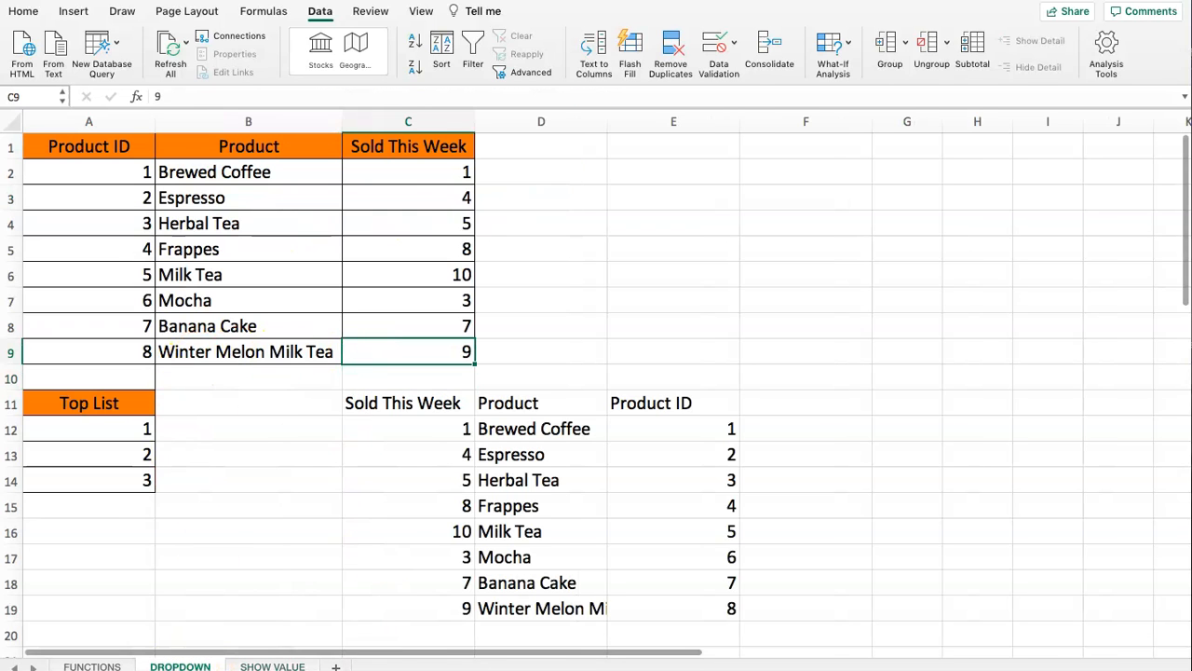
{"action": "left_click", "coordinate": [279, 665]}
{"action": "left_click", "coordinate": [221, 199]}
{"action": "left_click", "coordinate": [293, 201]}
{"action": "left_click", "coordinate": [169, 257]}
{"action": "left_click", "coordinate": [334, 196]}
{"action": "left_click", "coordinate": [532, 195]}
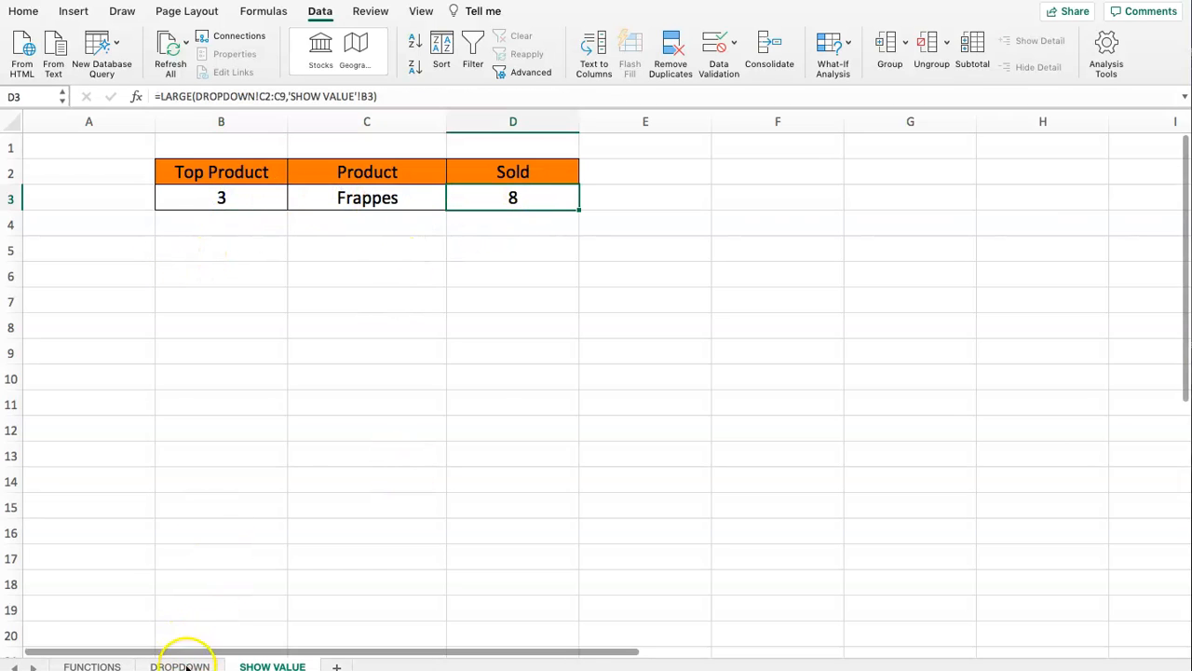
- Compare the Product ID column of the CHOOSE table and set the VLOOKUP column index in C3 of the SHOW VALUE sheet to 3
{"action": "left_click", "coordinate": [367, 199]}
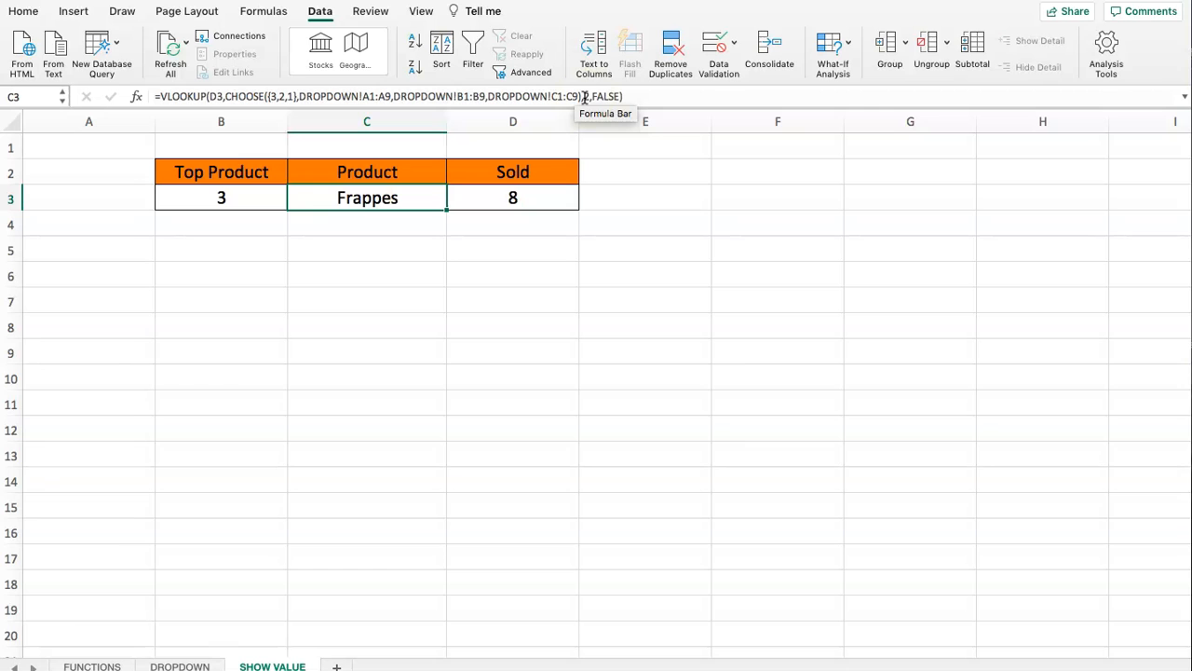
{"action": "left_click", "coordinate": [177, 663]}
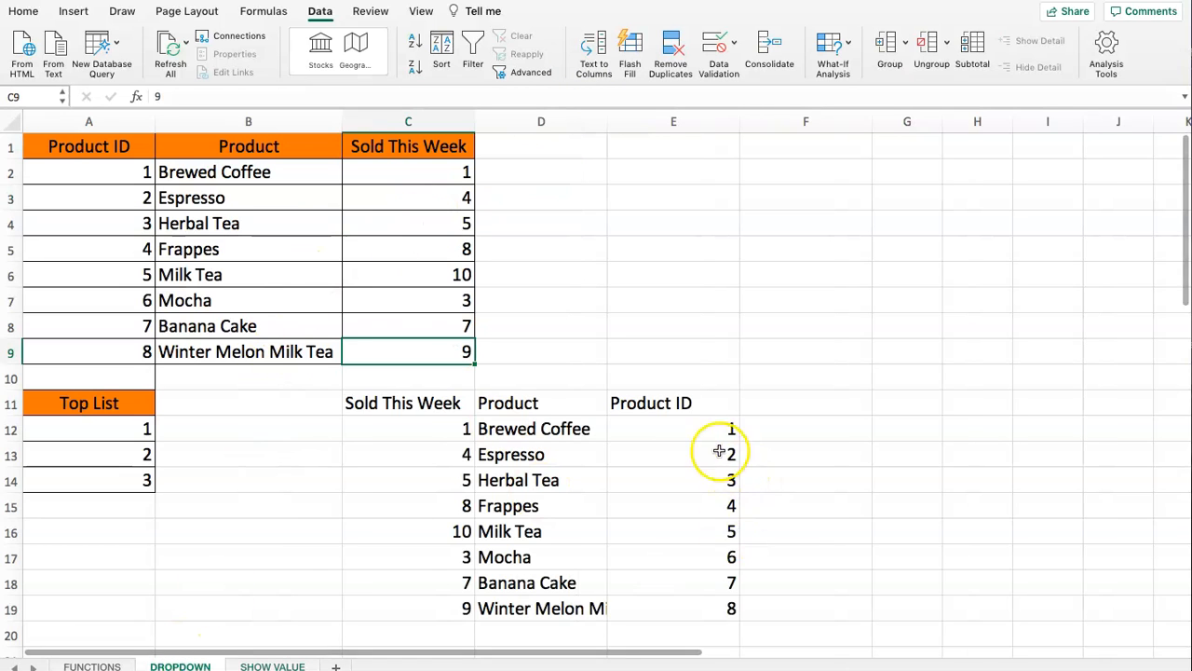
{"action": "left_click_drag", "start_coordinate": [694, 402], "coordinate": [683, 603]}
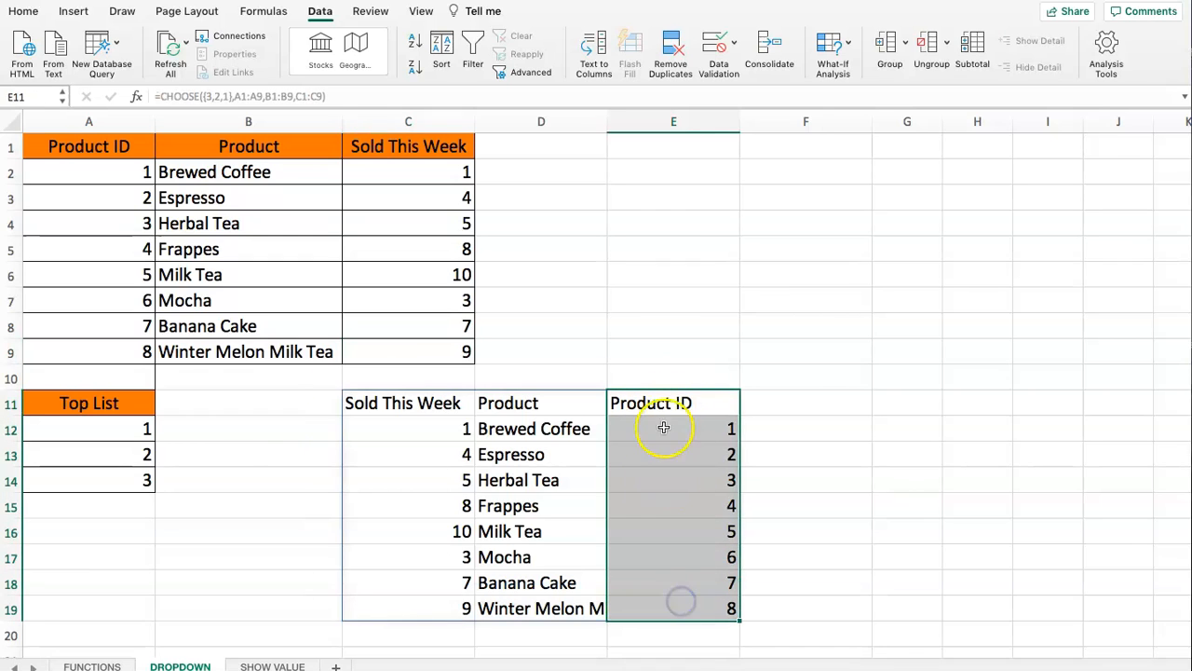
{"action": "left_click", "coordinate": [267, 665]}
{"action": "left_click", "coordinate": [511, 203]}
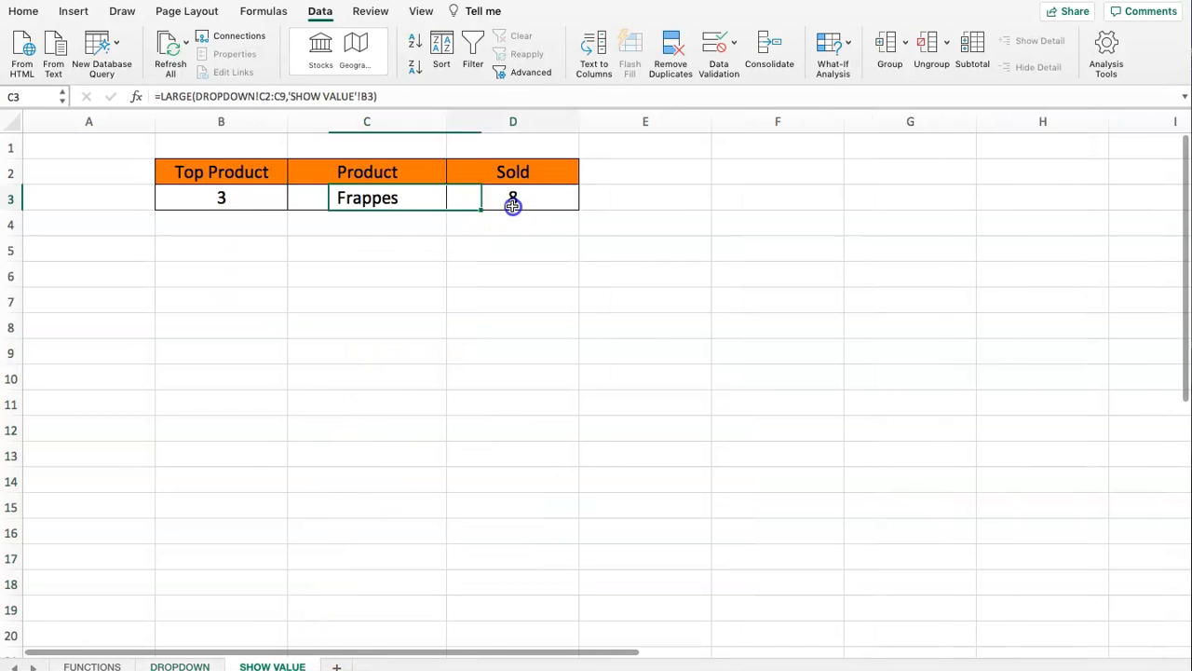
{"action": "left_click", "coordinate": [392, 207]}
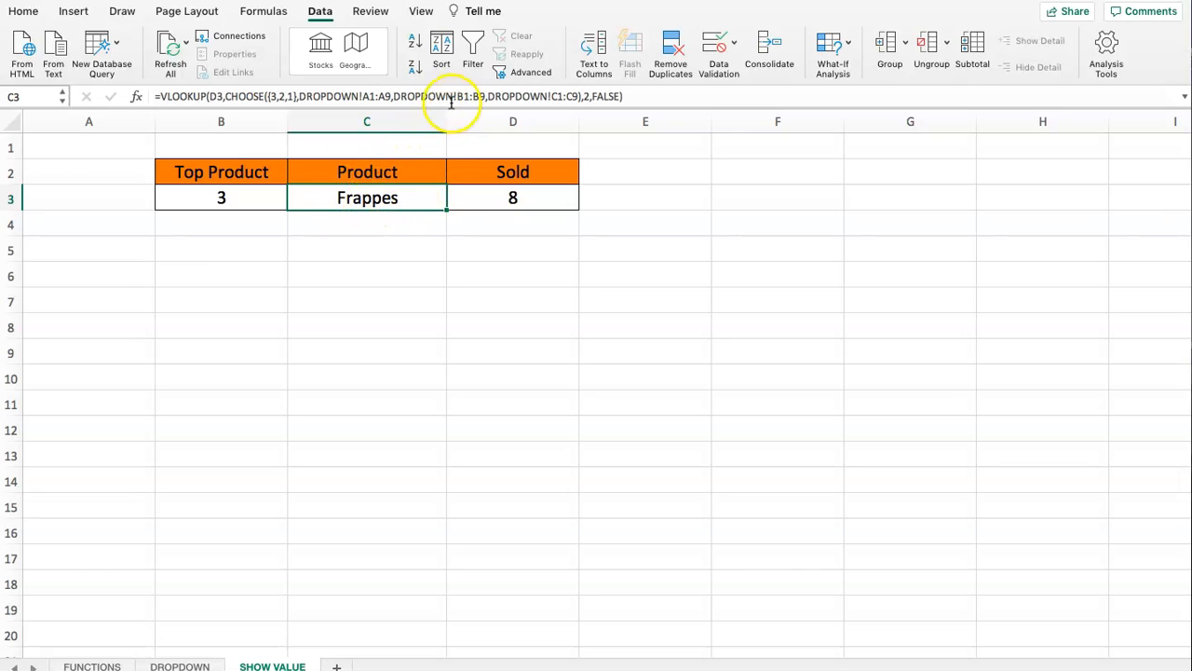
{"action": "left_click", "coordinate": [584, 96]}
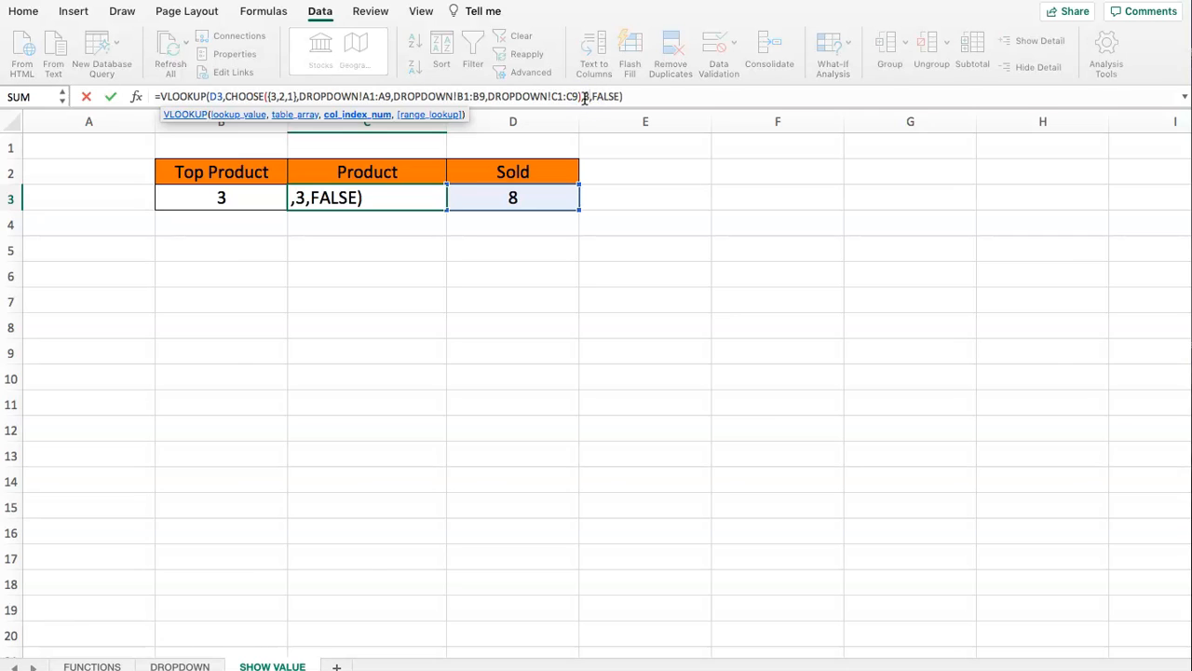
{"action": "key", "text": "Return"}
{"action": "left_click", "coordinate": [369, 198]}
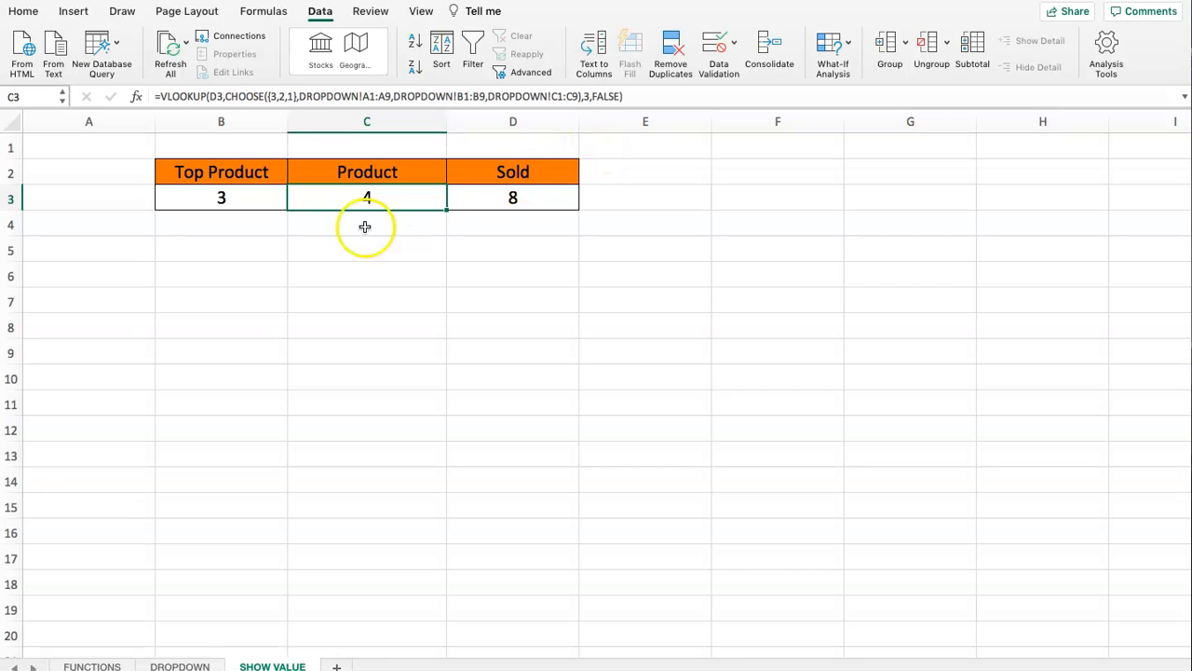
- Check the looked-up result in C3 against the Frappes row A5:C5 on the DROPDOWN sheet
{"action": "left_click", "coordinate": [266, 199]}
{"action": "left_click", "coordinate": [337, 202]}
{"action": "left_click", "coordinate": [492, 196]}
{"action": "left_click", "coordinate": [377, 195]}
{"action": "left_click", "coordinate": [177, 665]}
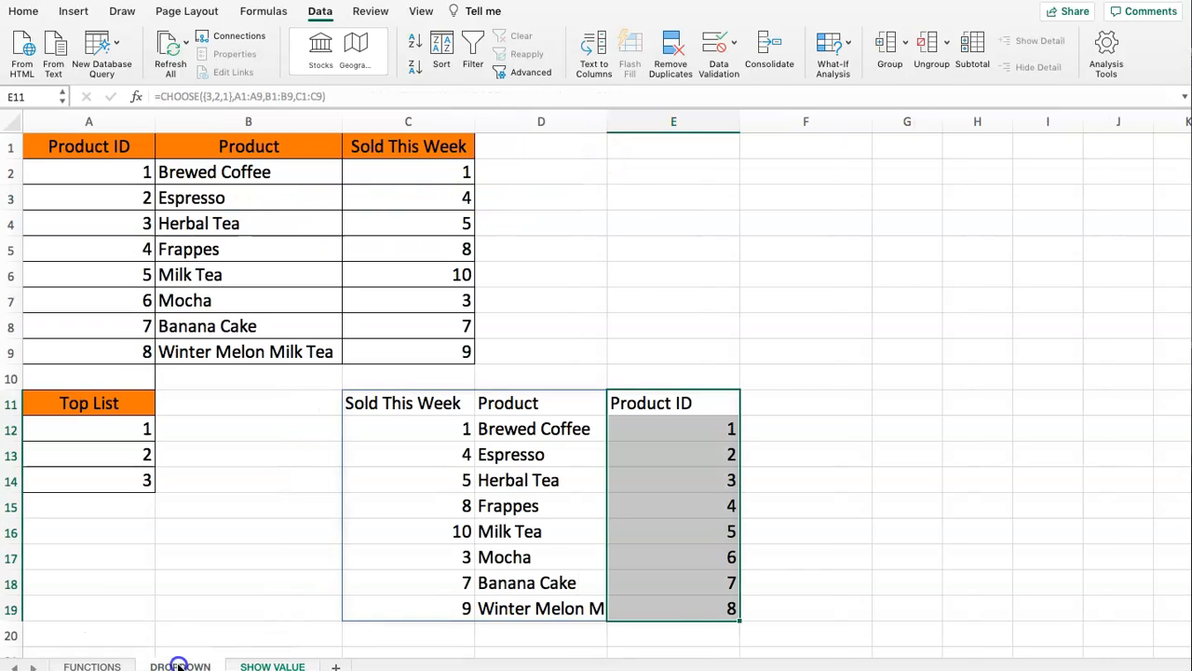
{"action": "left_click_drag", "start_coordinate": [99, 251], "coordinate": [402, 249]}
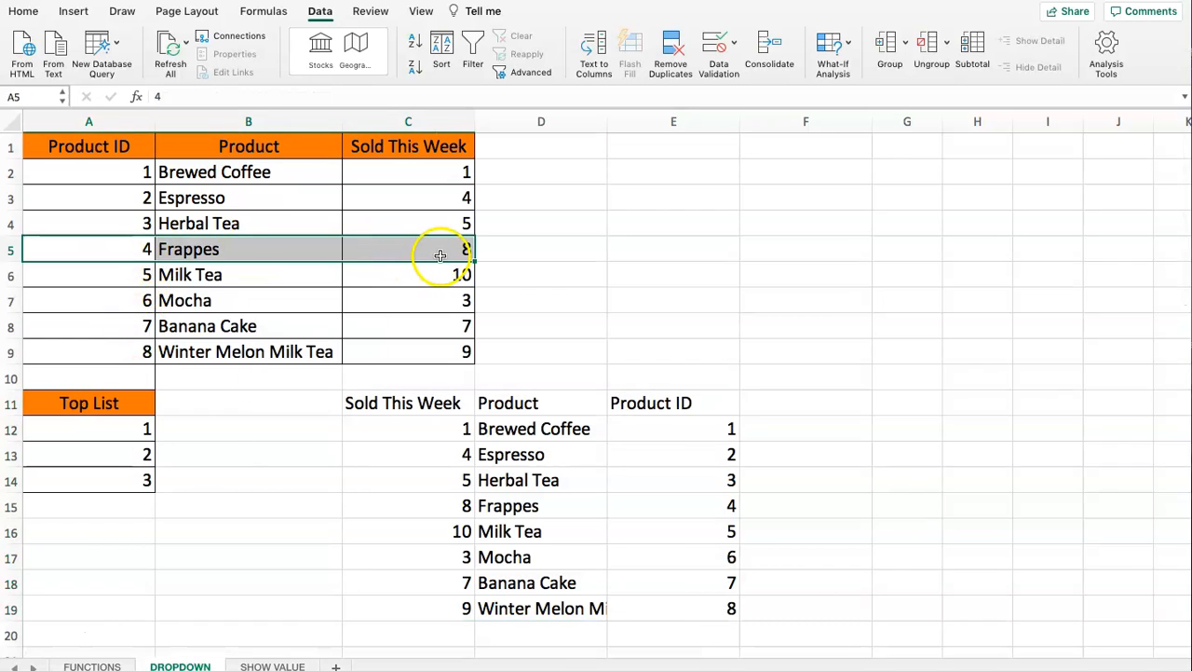
- Delete the CHOOSE helper table in C11:E19 of the DROPDOWN sheet
{"action": "left_click", "coordinate": [391, 480]}
{"action": "left_click", "coordinate": [391, 531]}
{"action": "left_click_drag", "start_coordinate": [380, 402], "coordinate": [672, 602]}
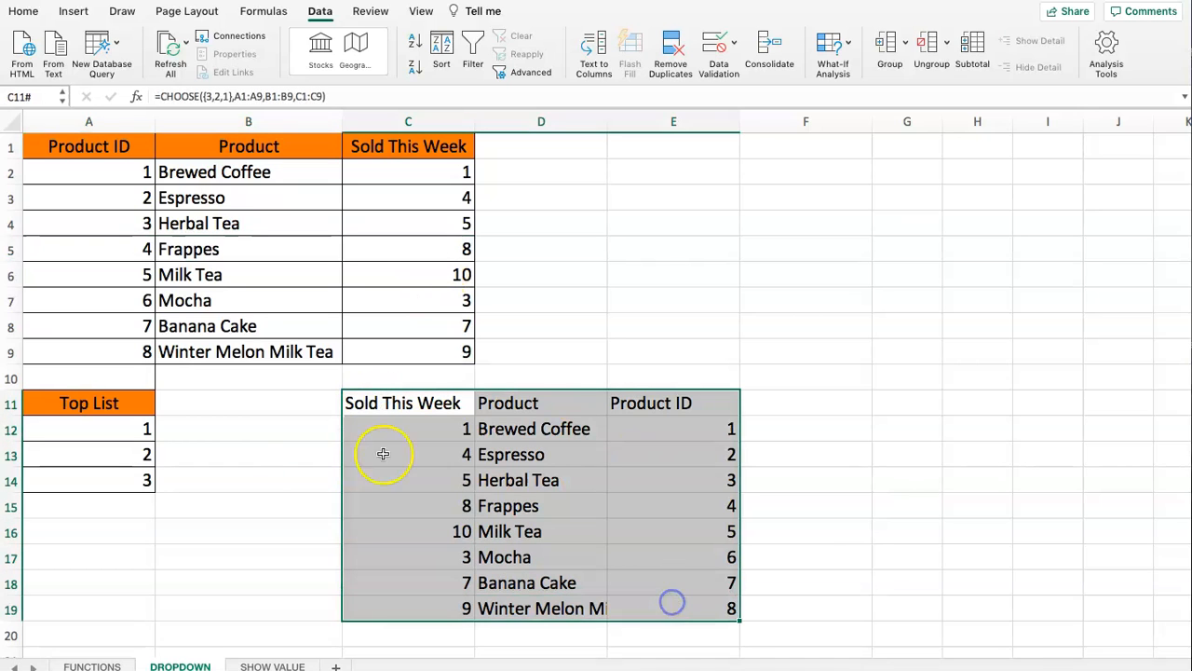
{"action": "key", "text": "Delete"}
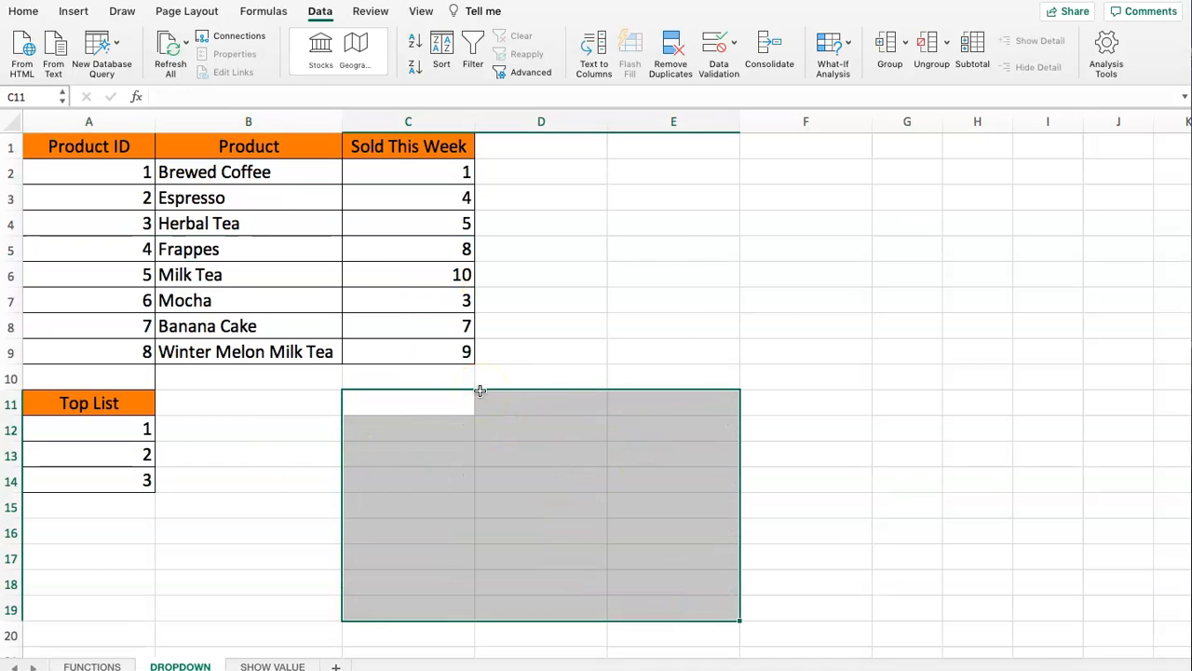
{"action": "left_click", "coordinate": [523, 393]}
{"action": "left_click", "coordinate": [453, 386]}
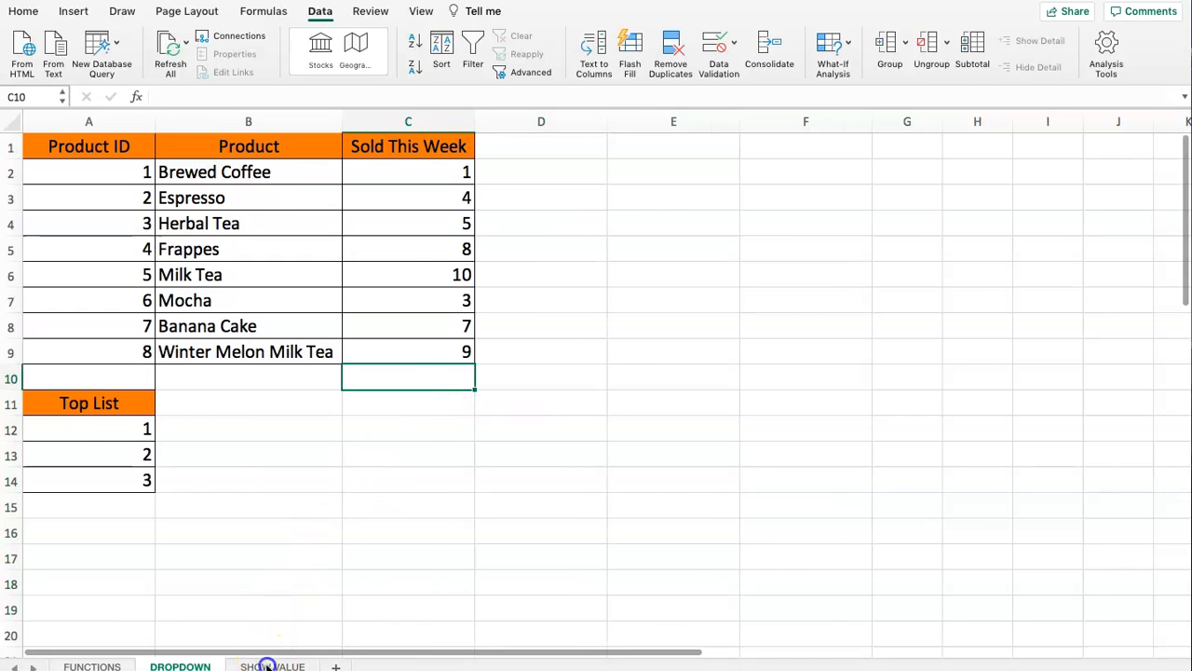
- On the SHOW VALUE sheet, set the VLOOKUP column index in C3 to 2
{"action": "left_click", "coordinate": [270, 664]}
{"action": "left_click_drag", "start_coordinate": [240, 165], "coordinate": [503, 205]}
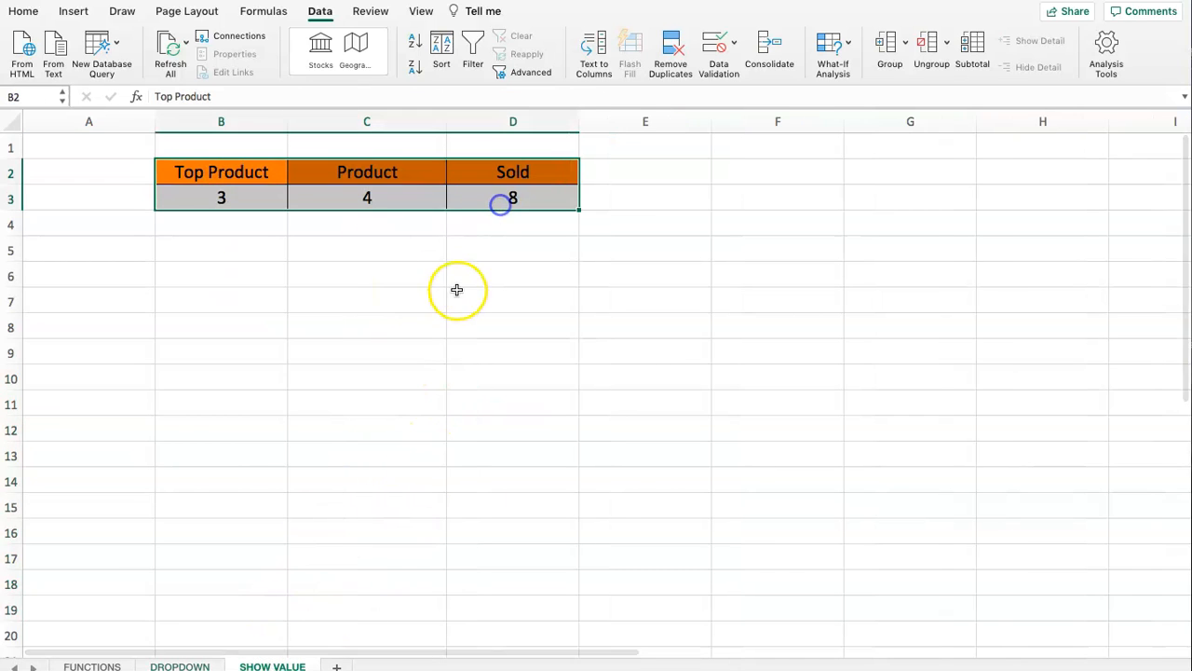
{"action": "left_click", "coordinate": [354, 195]}
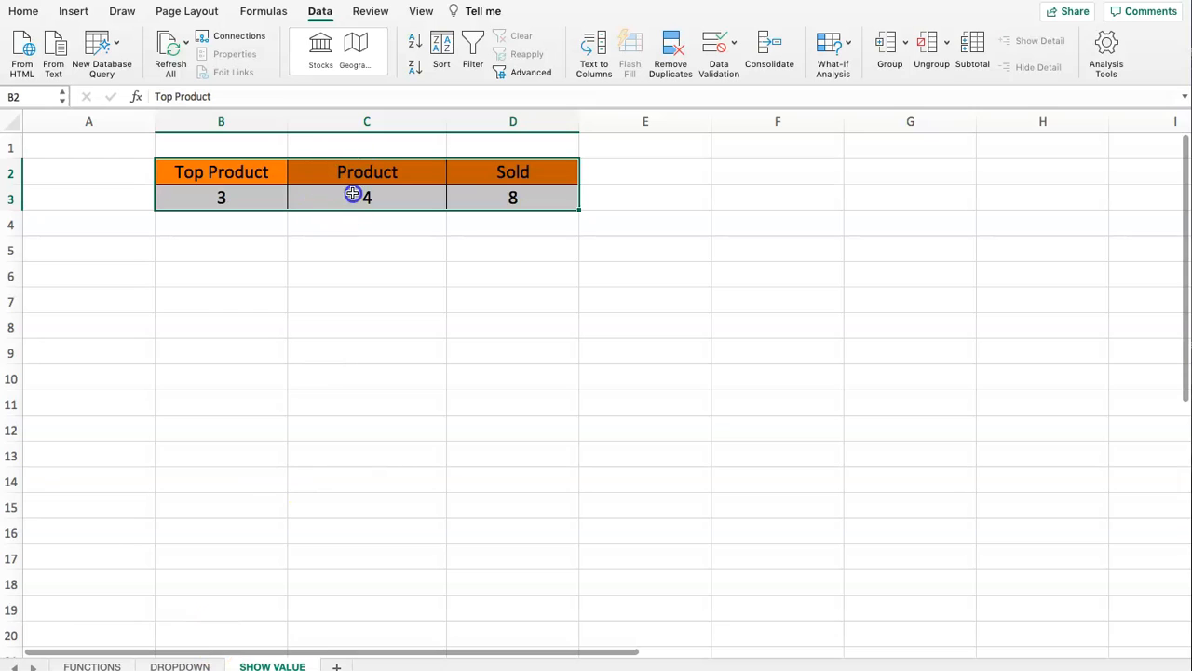
{"action": "left_click", "coordinate": [588, 96]}
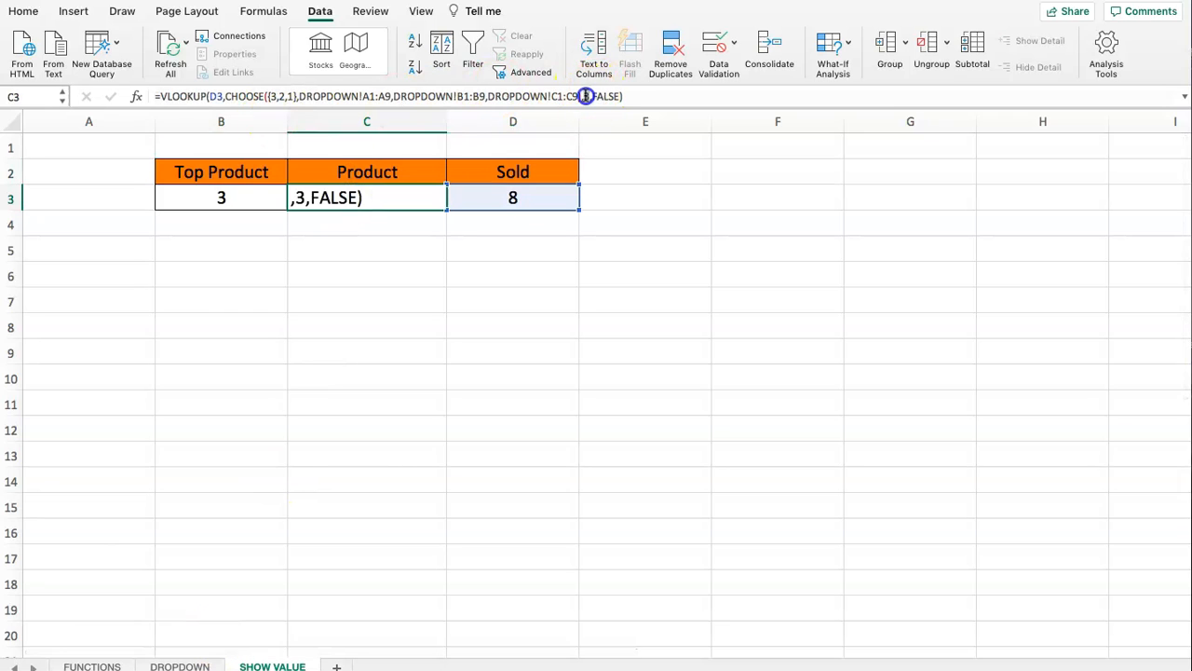
{"action": "key", "text": "Return"}
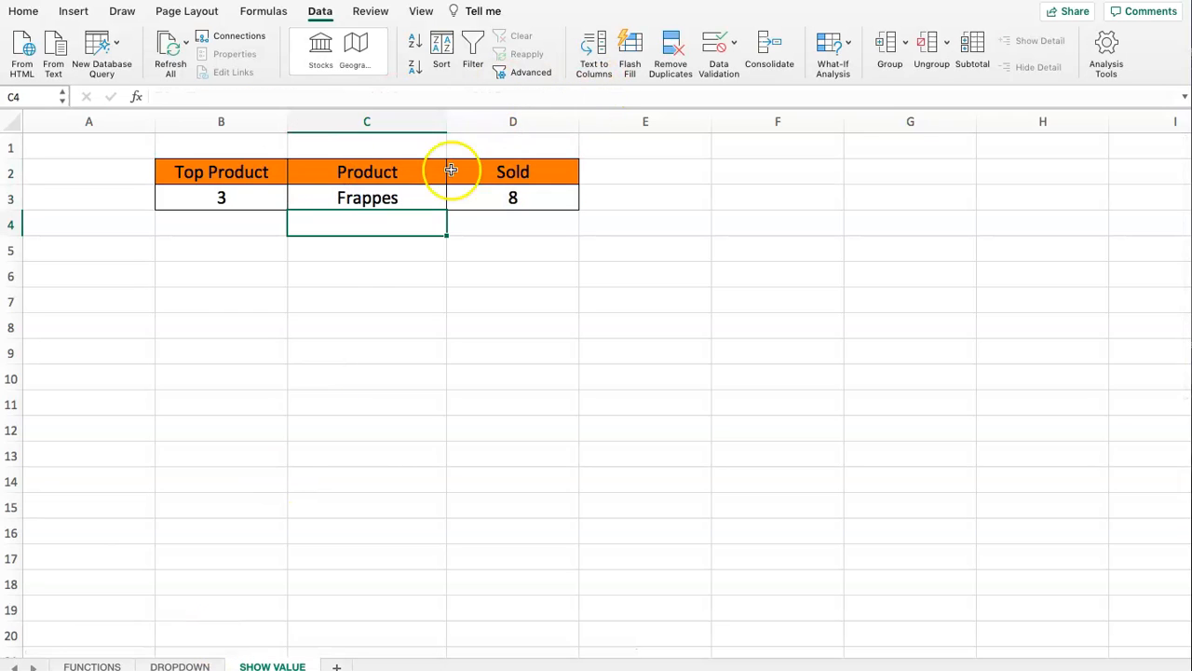
- On the DROPDOWN sheet, rename Herbal Tea in B4 to Black Tea and set its Sold This Week value to 99
{"action": "left_click", "coordinate": [163, 665]}
{"action": "left_click", "coordinate": [178, 248]}
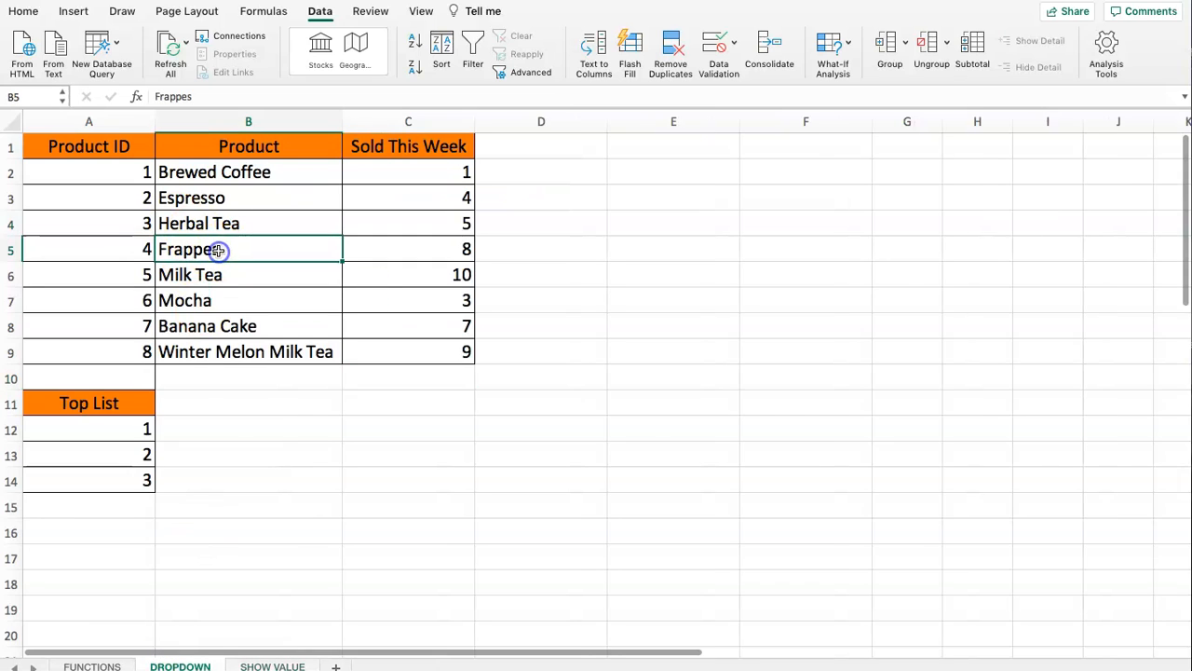
{"action": "key", "text": "Up"}
{"action": "key", "text": "Down"}
{"action": "key", "text": "Down"}
{"action": "key", "text": "Up"}
{"action": "key", "text": "Up"}
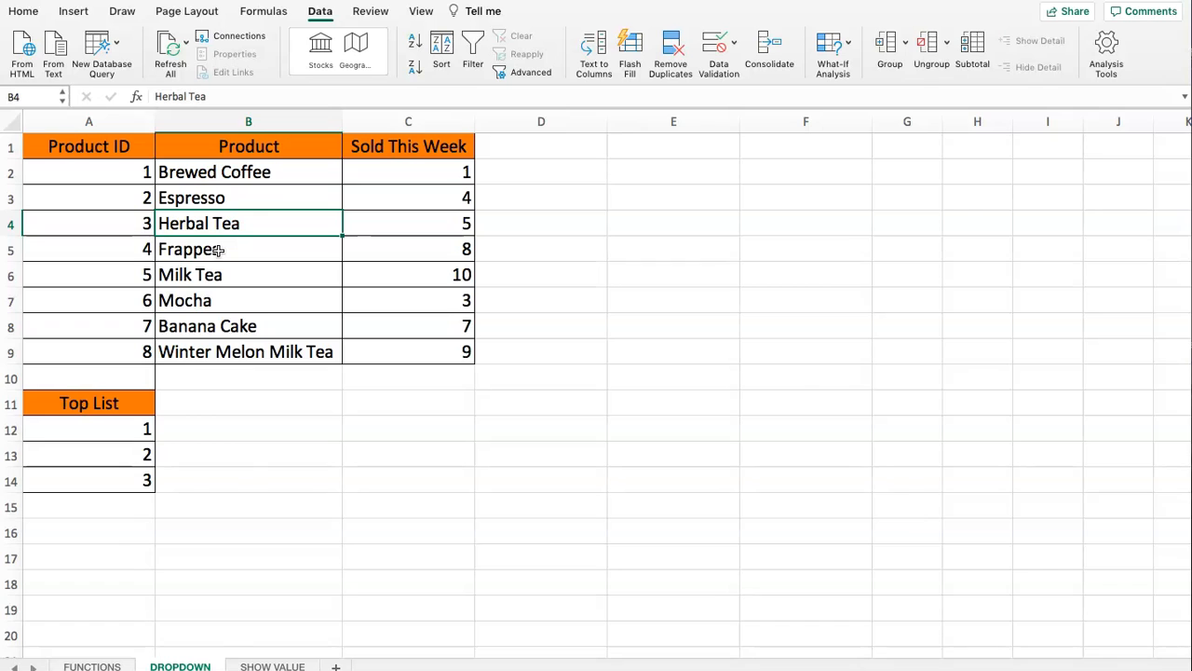
{"action": "type", "text": "Black Tea"}
{"action": "key", "text": "Tab"}
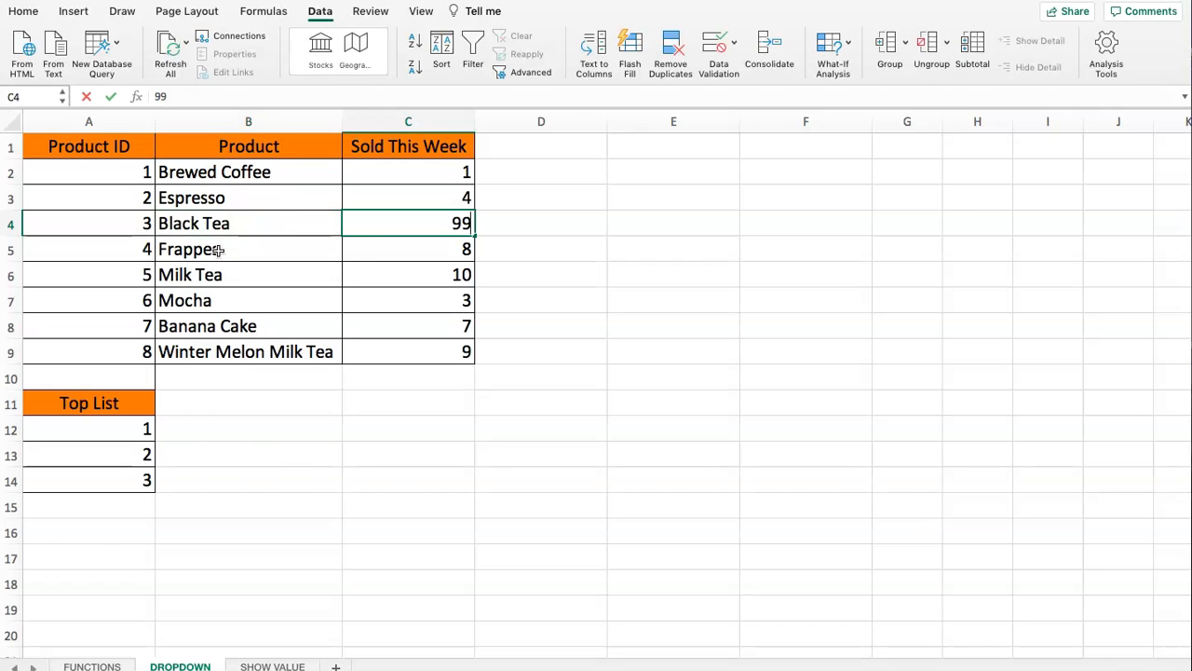
{"action": "key", "text": "Down"}
{"action": "left_click", "coordinate": [305, 249]}
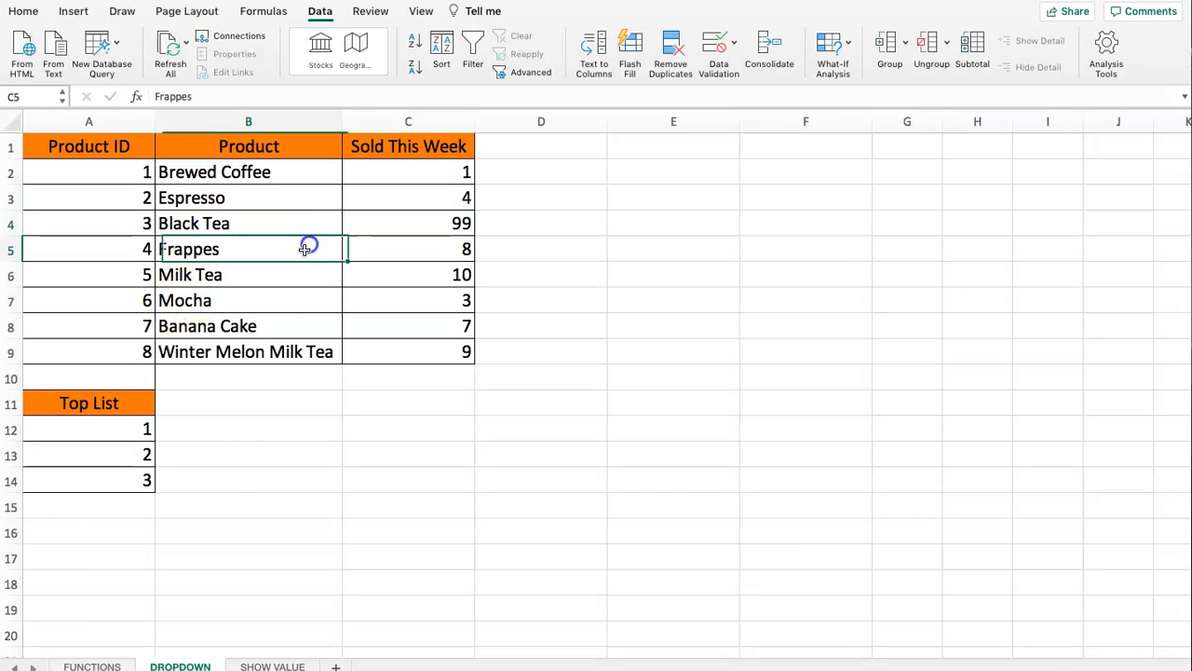
- Compare the rank 3 product and sold cells on the SHOW VALUE sheet with the product data on the DROPDOWN sheet
{"action": "left_click", "coordinate": [259, 663]}
{"action": "left_click", "coordinate": [274, 240]}
{"action": "left_click", "coordinate": [328, 201]}
{"action": "left_click", "coordinate": [261, 197]}
{"action": "left_click", "coordinate": [312, 205]}
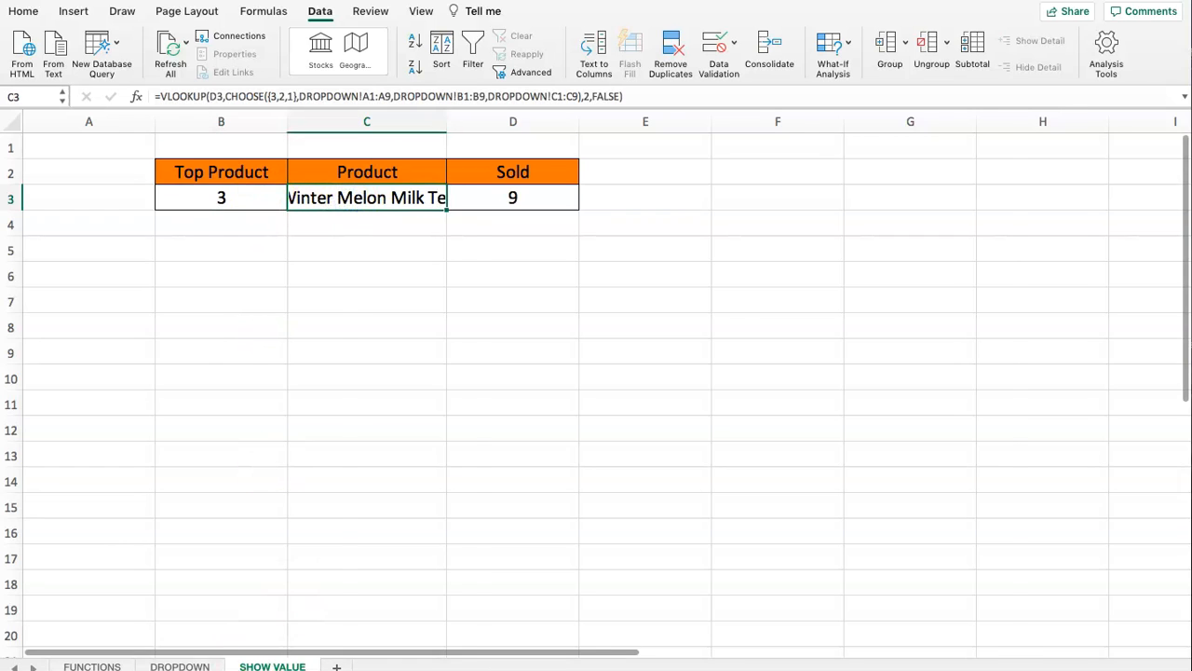
{"action": "left_click", "coordinate": [179, 665]}
{"action": "left_click", "coordinate": [399, 252]}
{"action": "left_click", "coordinate": [249, 252]}
{"action": "left_click", "coordinate": [228, 281]}
{"action": "left_click", "coordinate": [280, 666]}
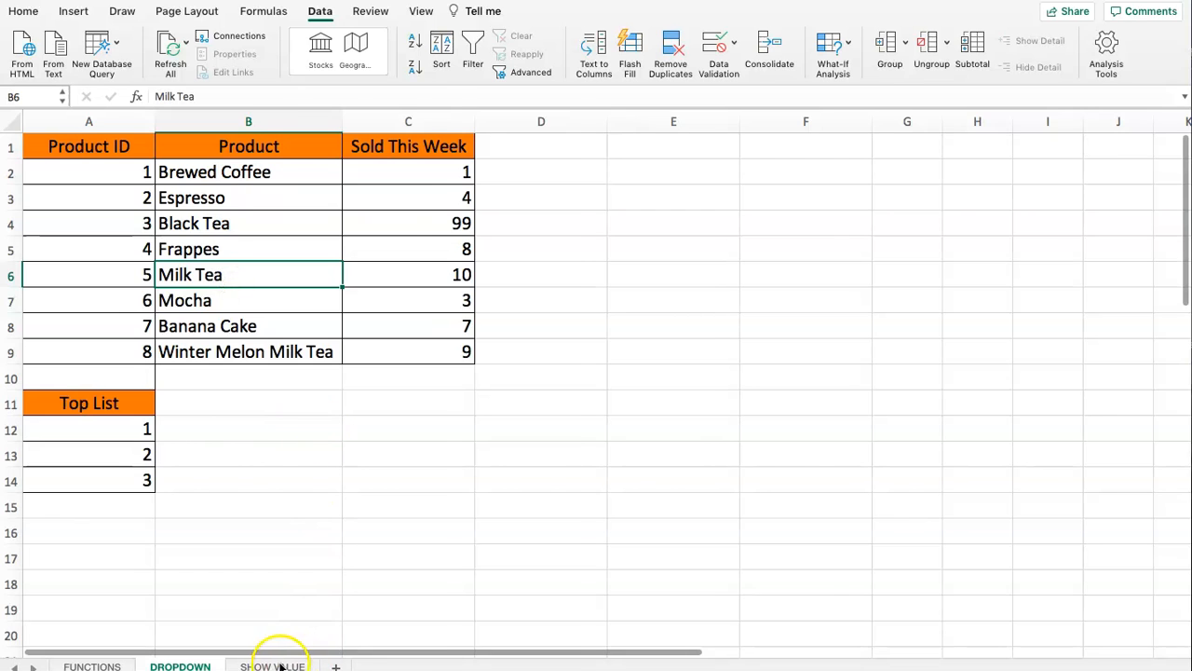
{"action": "left_click", "coordinate": [512, 196]}
{"action": "double_click", "coordinate": [419, 197]}
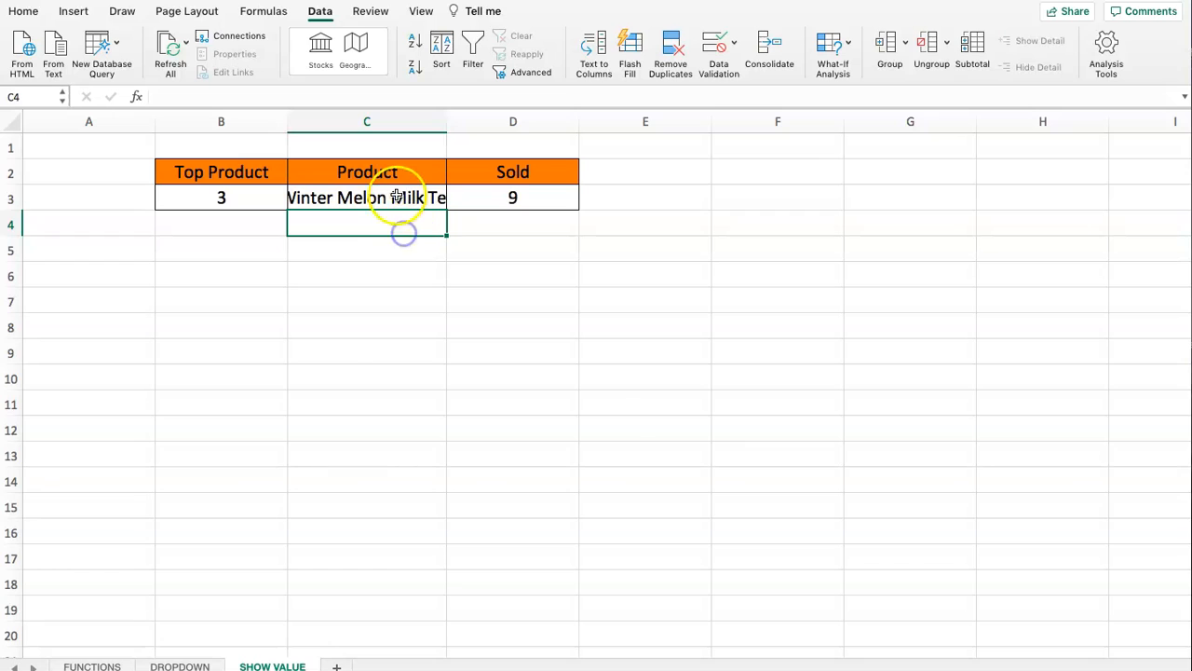
{"action": "left_click", "coordinate": [518, 197]}
- Test the Top Product dropdown in B3 by choosing rank 1, checking the sold cell, and choosing rank 2
{"action": "left_click", "coordinate": [245, 196]}
{"action": "left_click", "coordinate": [294, 201]}
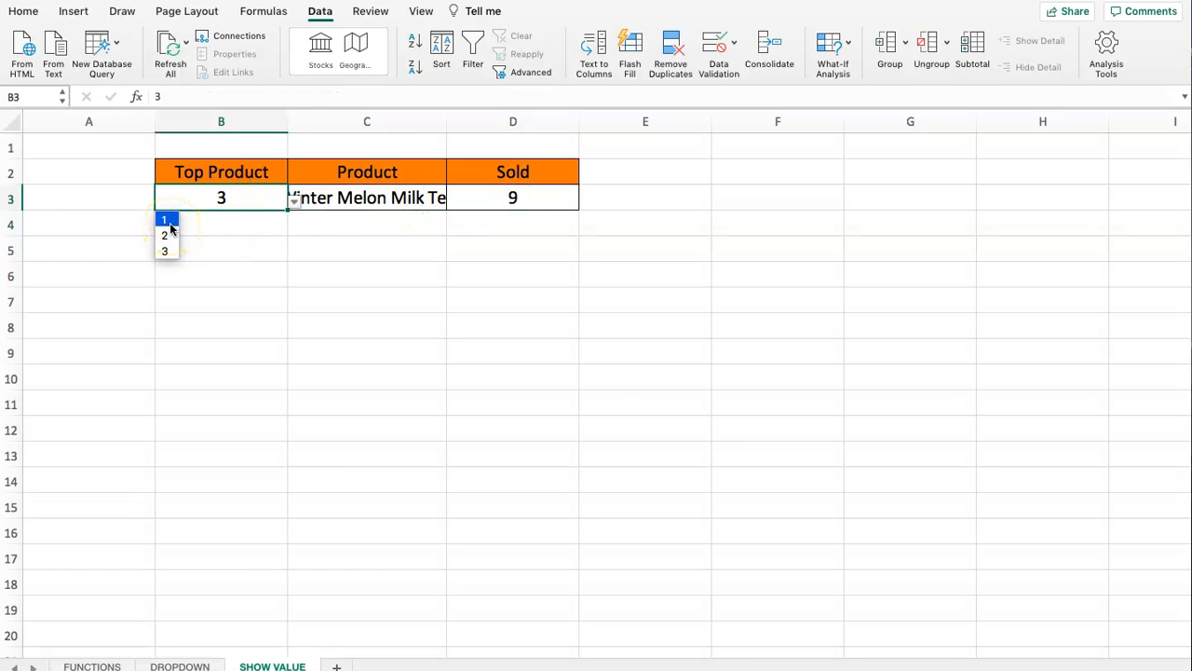
{"action": "left_click", "coordinate": [166, 220]}
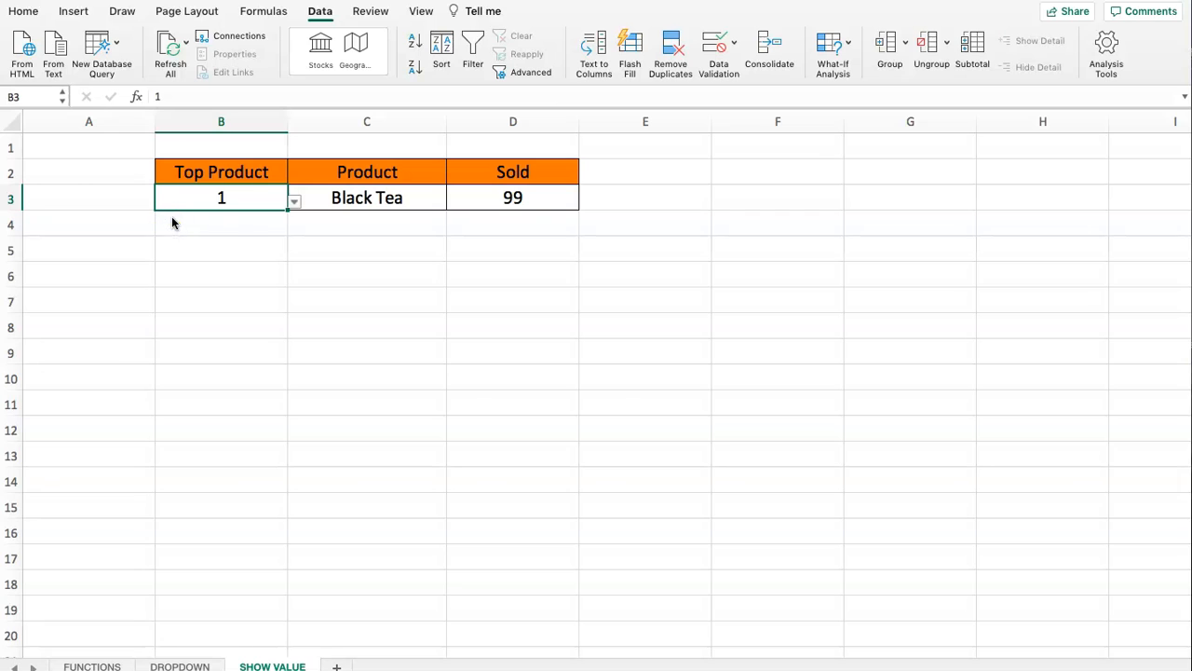
{"action": "left_click", "coordinate": [506, 197]}
{"action": "left_click", "coordinate": [271, 202]}
{"action": "left_click", "coordinate": [288, 200]}
{"action": "left_click", "coordinate": [178, 235]}
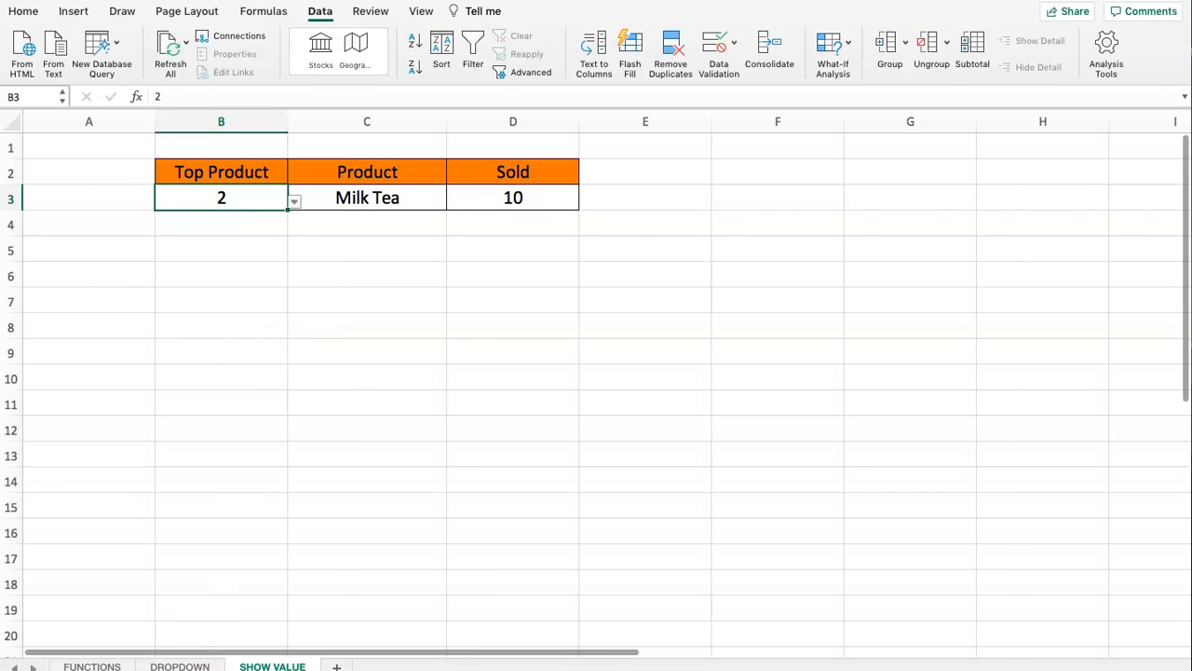
- On the DROPDOWN sheet, set Sold This Week to 9 for Black Tea, 11 for Brewed Coffee and 15 for Espresso
{"action": "left_click", "coordinate": [180, 666]}
{"action": "left_click", "coordinate": [420, 228]}
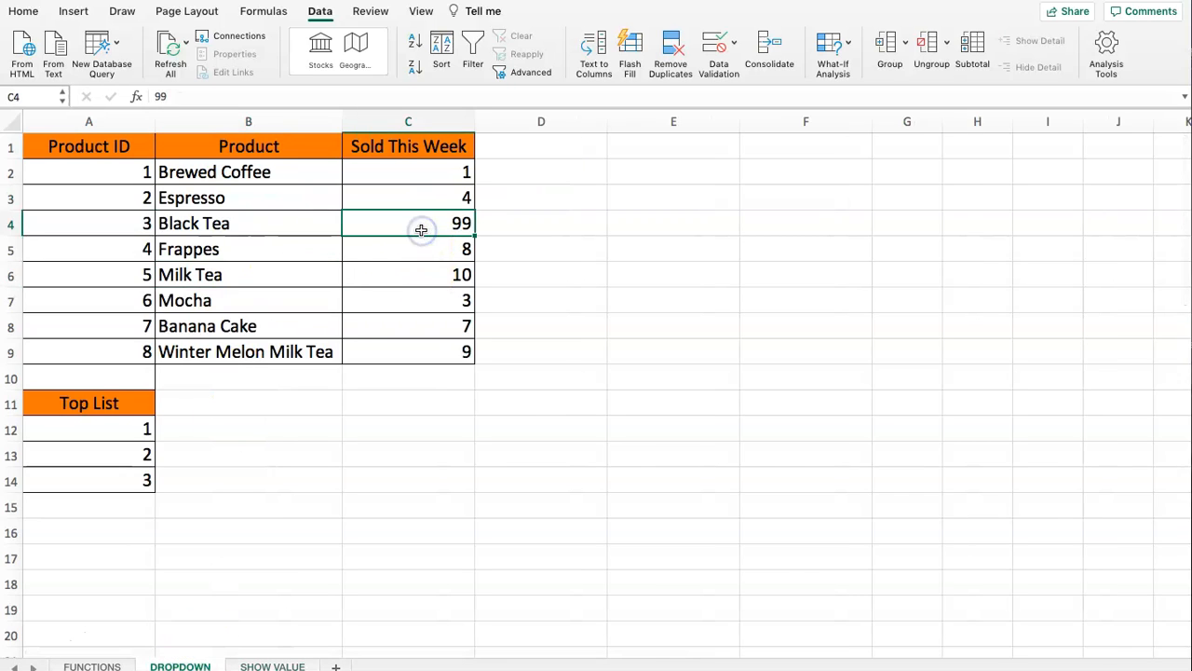
{"action": "type", "text": "9"}
{"action": "left_click", "coordinate": [445, 201]}
{"action": "left_click", "coordinate": [441, 173]}
{"action": "left_click", "coordinate": [440, 200]}
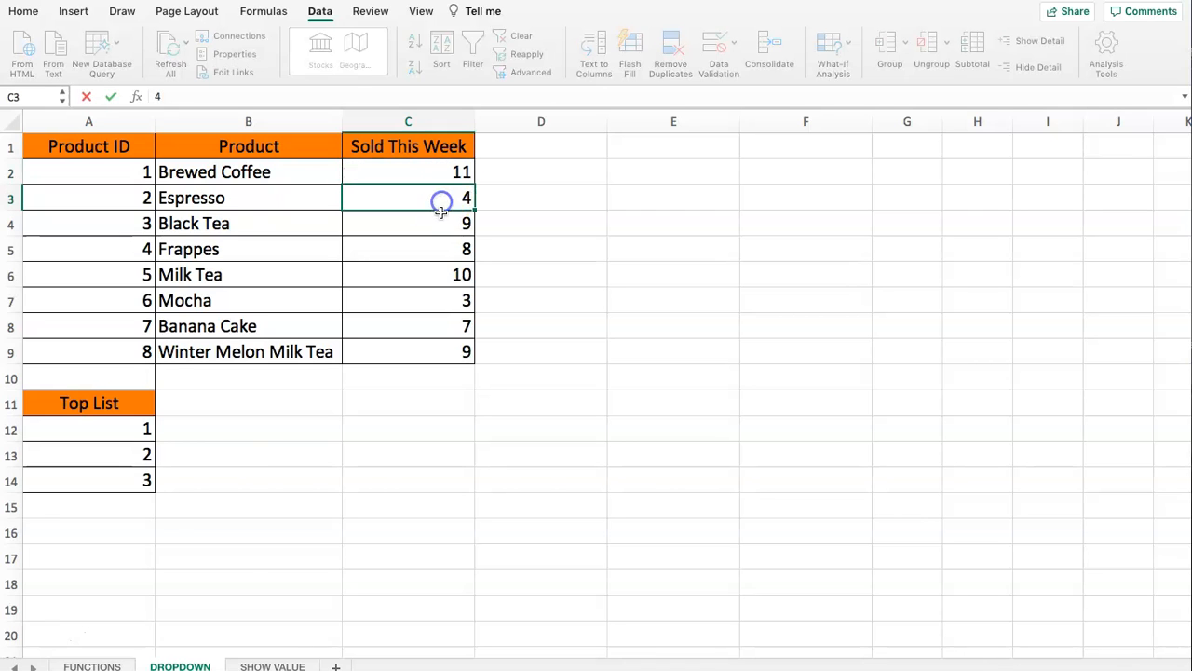
{"action": "left_click", "coordinate": [441, 213]}
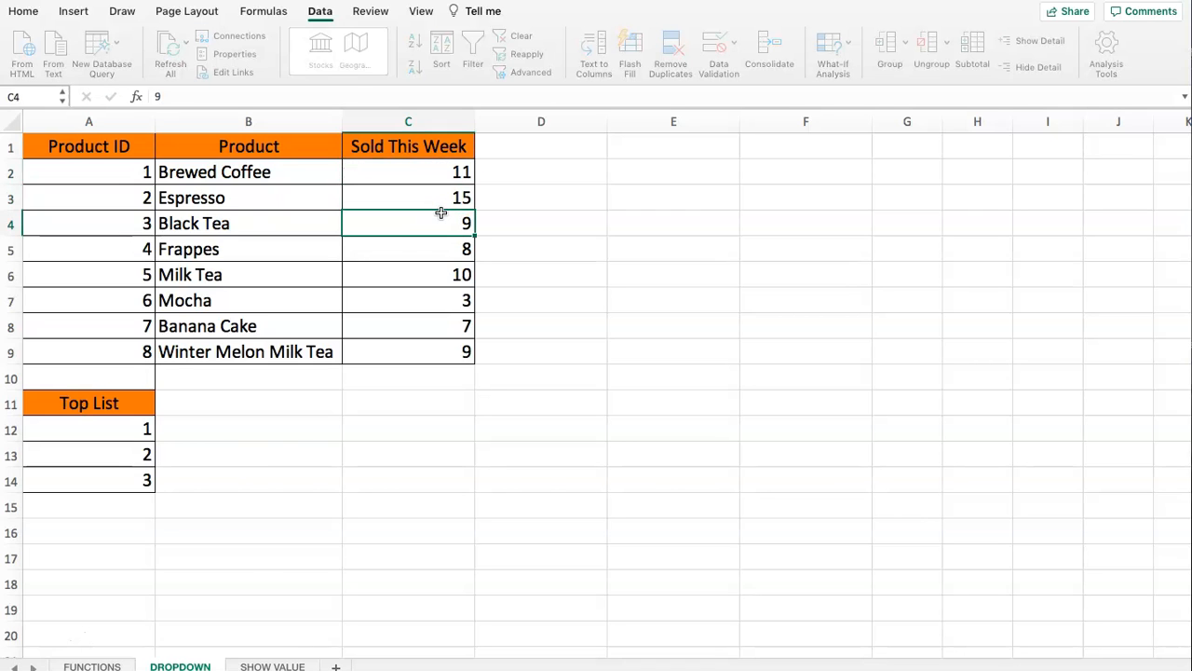
- On the SHOW VALUE sheet, set the Top Product rank to 1 and review the product and sold results
{"action": "left_click", "coordinate": [257, 666]}
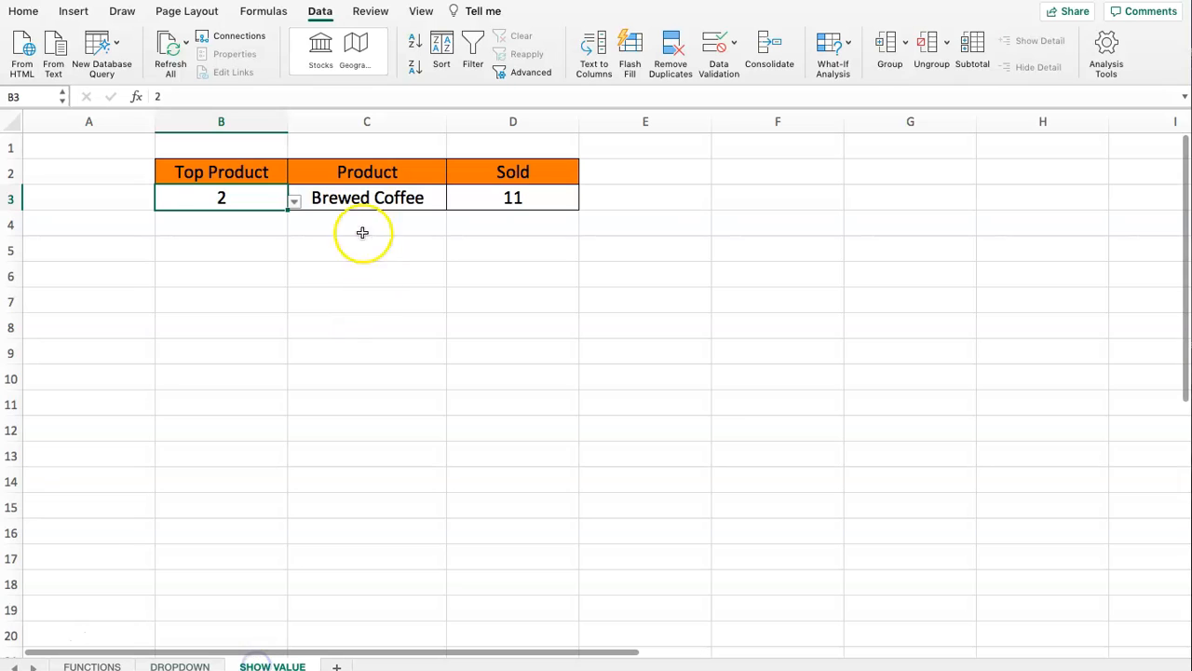
{"action": "left_click", "coordinate": [293, 202]}
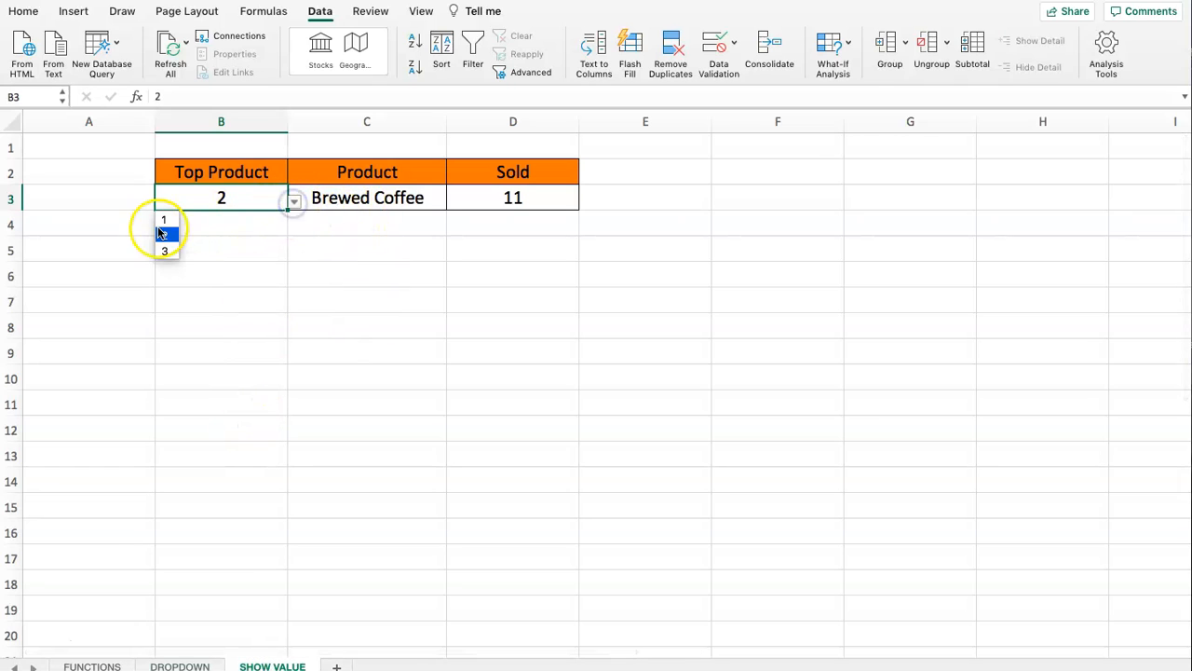
{"action": "left_click", "coordinate": [161, 221]}
{"action": "left_click", "coordinate": [349, 223]}
{"action": "left_click_drag", "start_coordinate": [233, 207], "coordinate": [470, 228]}
{"action": "left_click", "coordinate": [466, 254]}
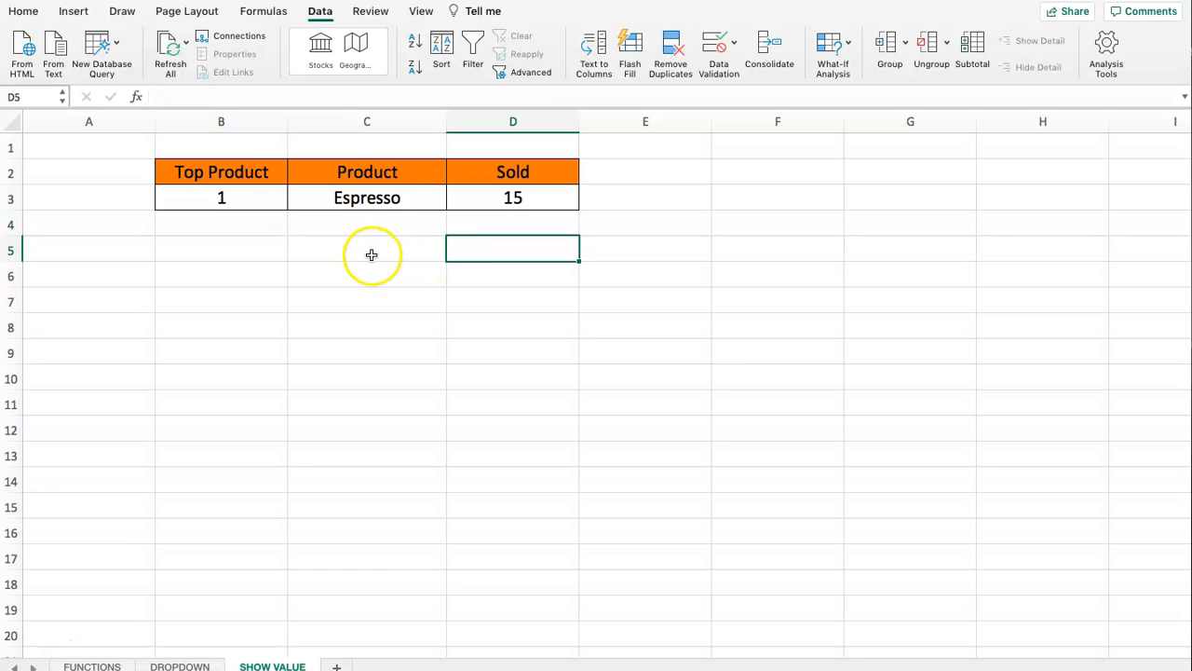
{"action": "left_click_drag", "start_coordinate": [264, 208], "coordinate": [475, 198]}
{"action": "left_click", "coordinate": [343, 291]}
- Test the Top Product dropdown in B3 with rank 2 and finish on rank 3
{"action": "left_click", "coordinate": [201, 194]}
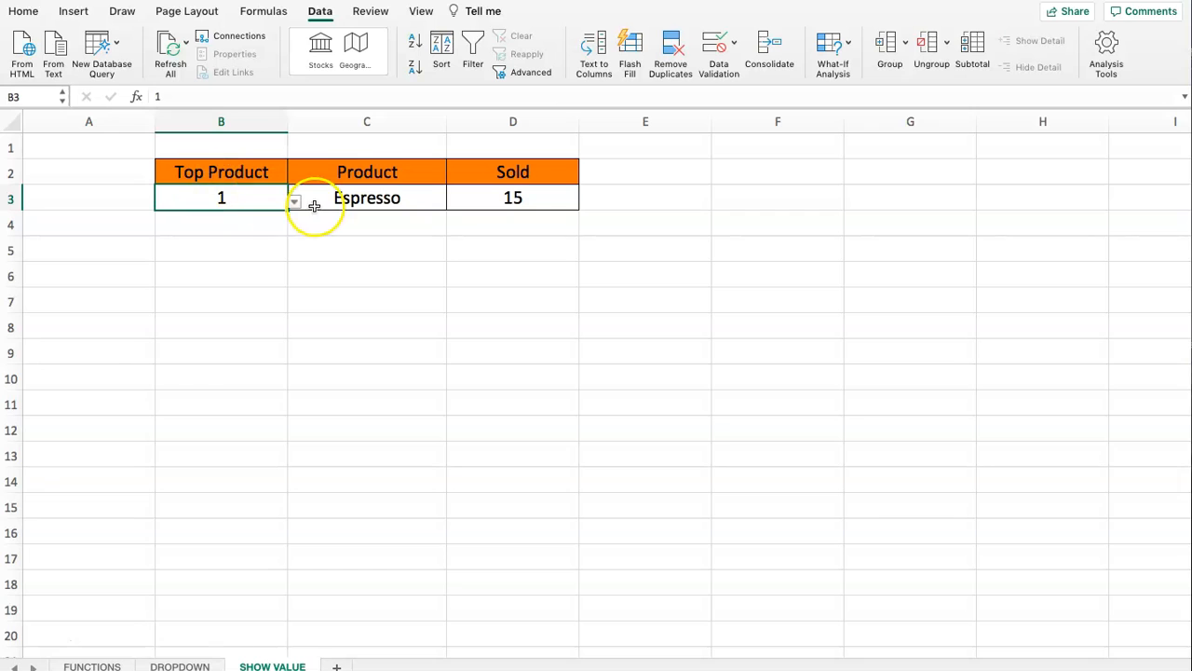
{"action": "left_click_drag", "start_coordinate": [204, 226], "coordinate": [461, 225]}
{"action": "left_click_drag", "start_coordinate": [229, 254], "coordinate": [492, 232]}
{"action": "left_click", "coordinate": [378, 268]}
{"action": "left_click", "coordinate": [218, 229]}
{"action": "left_click", "coordinate": [244, 197]}
{"action": "left_click", "coordinate": [293, 201]}
{"action": "left_click", "coordinate": [165, 237]}
{"action": "left_click", "coordinate": [292, 202]}
{"action": "left_click", "coordinate": [173, 252]}
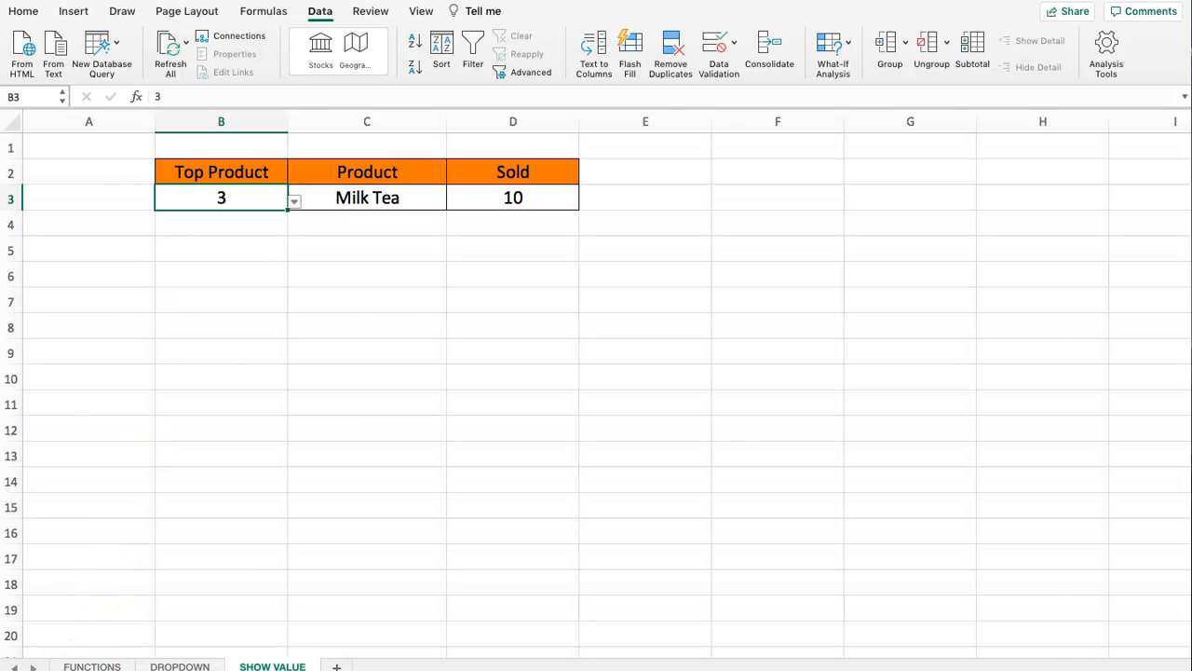
- Review the list of functions used, LARGE, DROPDOWN LIST, VLOOKUP and CHOOSE, on the FUNCTIONS sheet
{"action": "left_click", "coordinate": [93, 667]}
{"action": "left_click", "coordinate": [87, 165]}
{"action": "left_click", "coordinate": [80, 200]}
{"action": "left_click", "coordinate": [71, 219]}
{"action": "left_click", "coordinate": [72, 248]}
{"action": "mouse_move", "coordinate": [92, 249]}
{"action": "left_mouse_down"}
{"action": "mouse_move", "coordinate": [211, 243]}
{"action": "mouse_move", "coordinate": [101, 254]}
{"action": "left_mouse_up"}
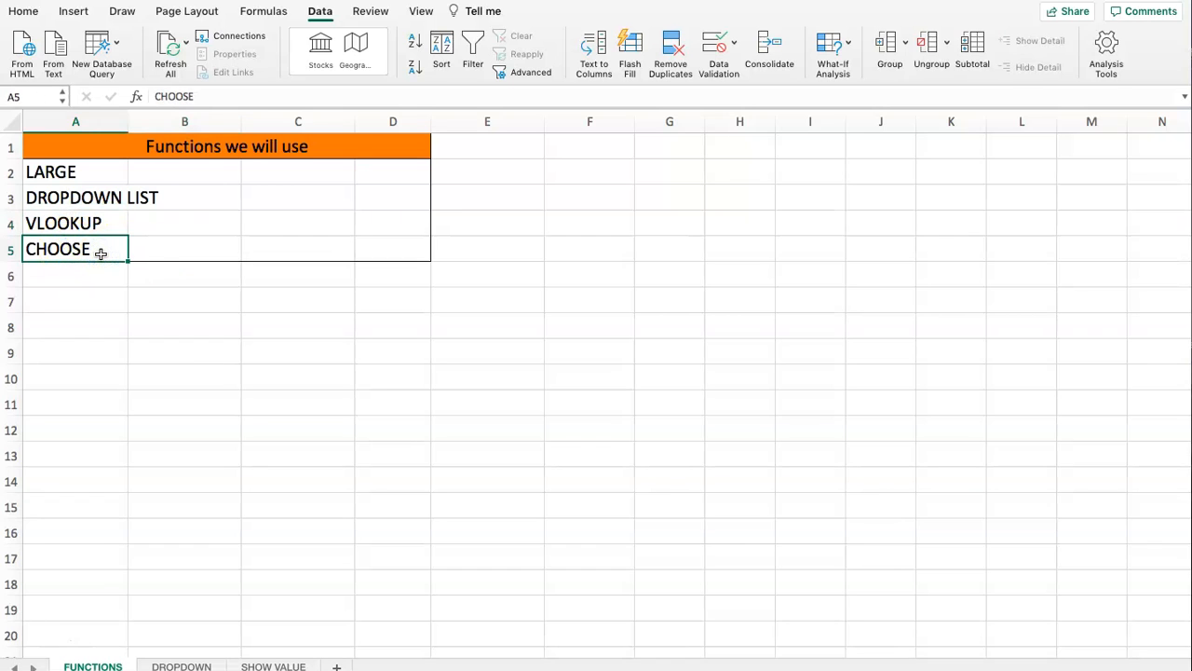
{"action": "left_click_drag", "start_coordinate": [99, 226], "coordinate": [99, 240]}
{"action": "left_click", "coordinate": [98, 298]}
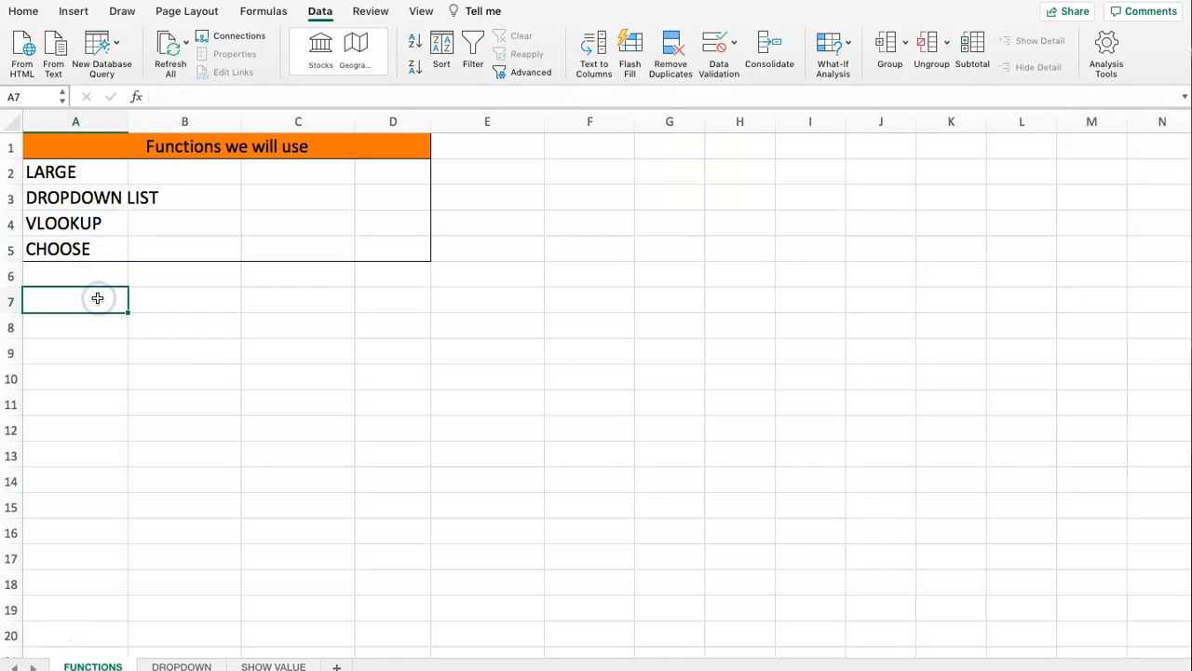